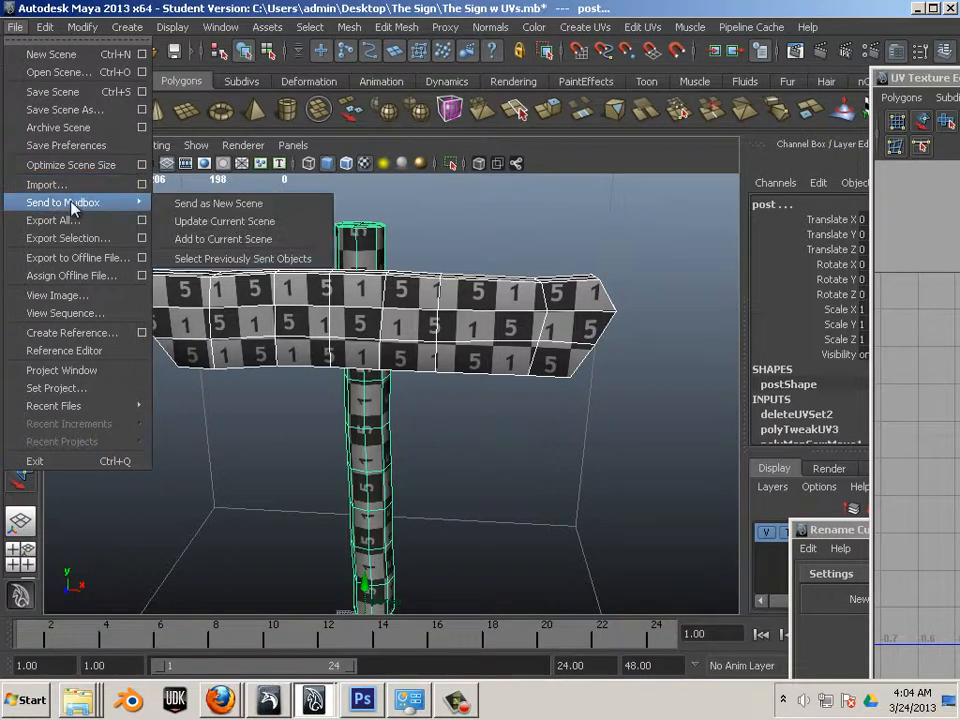
- Send the sign and post to Mudbox as a new scene, discard the old scene's unsaved changes, and maximize the Mudbox window
left_click(200, 205)
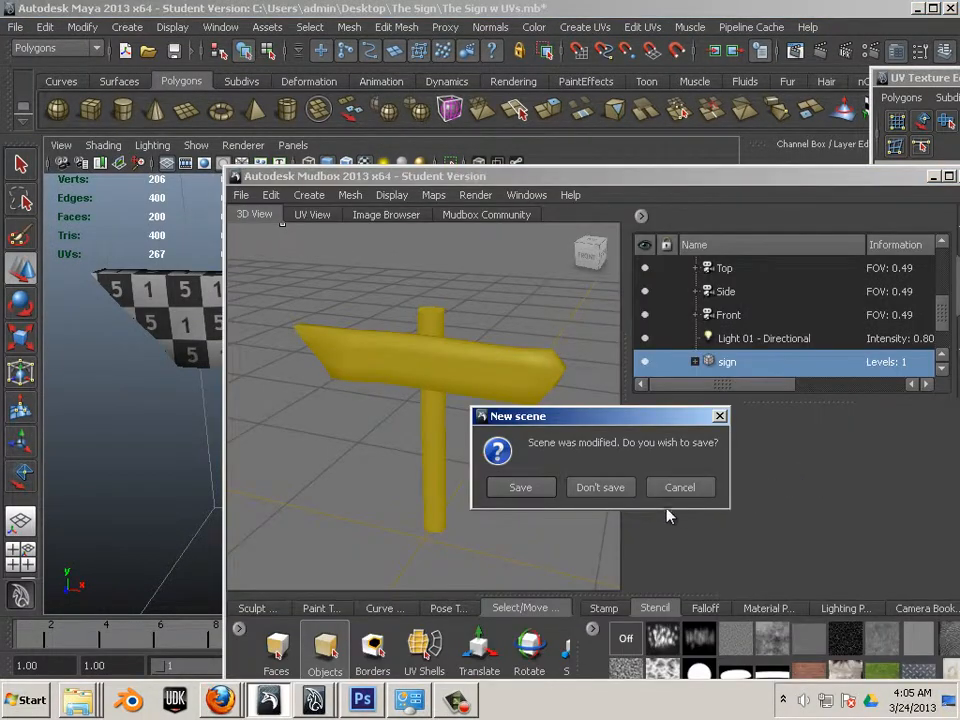
left_click(598, 487)
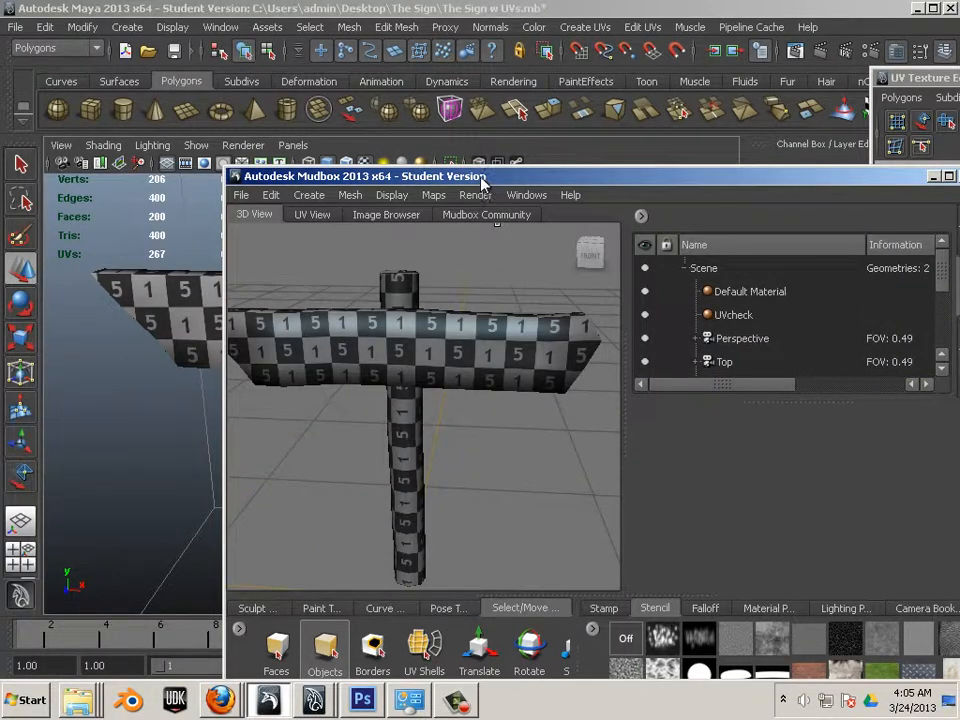
left_click_drag(420, 176, 254, 29)
left_click(778, 23)
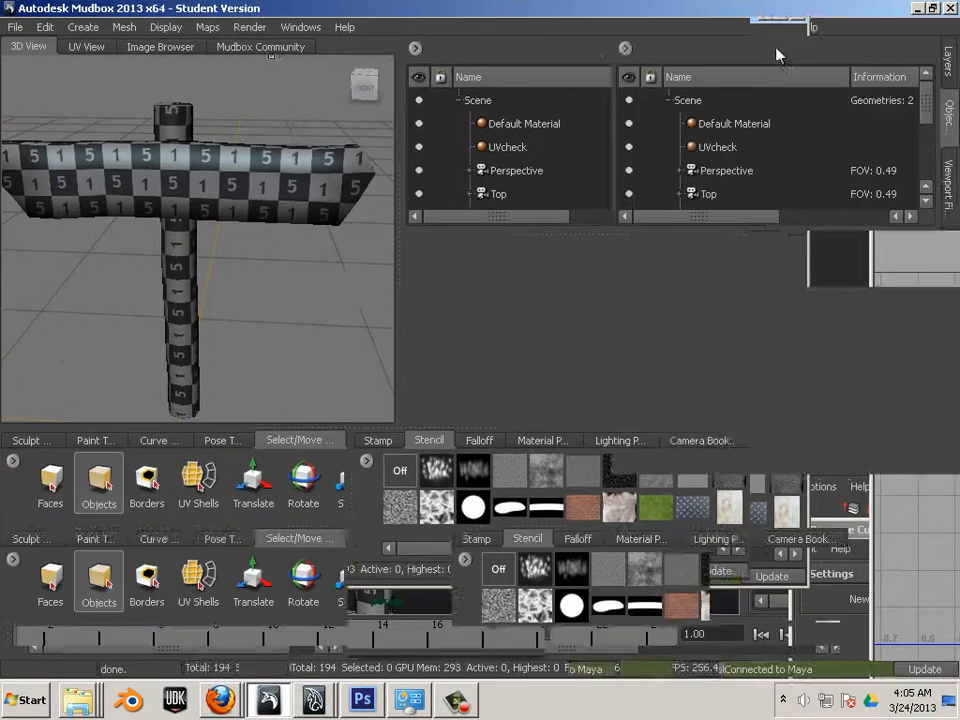
- Select the UVcheck material in the scene and review its full set of properties
middle_click_drag(380, 272, 455, 365, "alt")
mouse_move(455, 365)
left_mouse_down("alt")
mouse_move(396, 321)
mouse_move(335, 295)
mouse_move(410, 305)
mouse_move(405, 320)
mouse_move(375, 291)
mouse_move(386, 321)
mouse_move(377, 313)
mouse_move(497, 255)
left_mouse_up("alt")
left_click(724, 152)
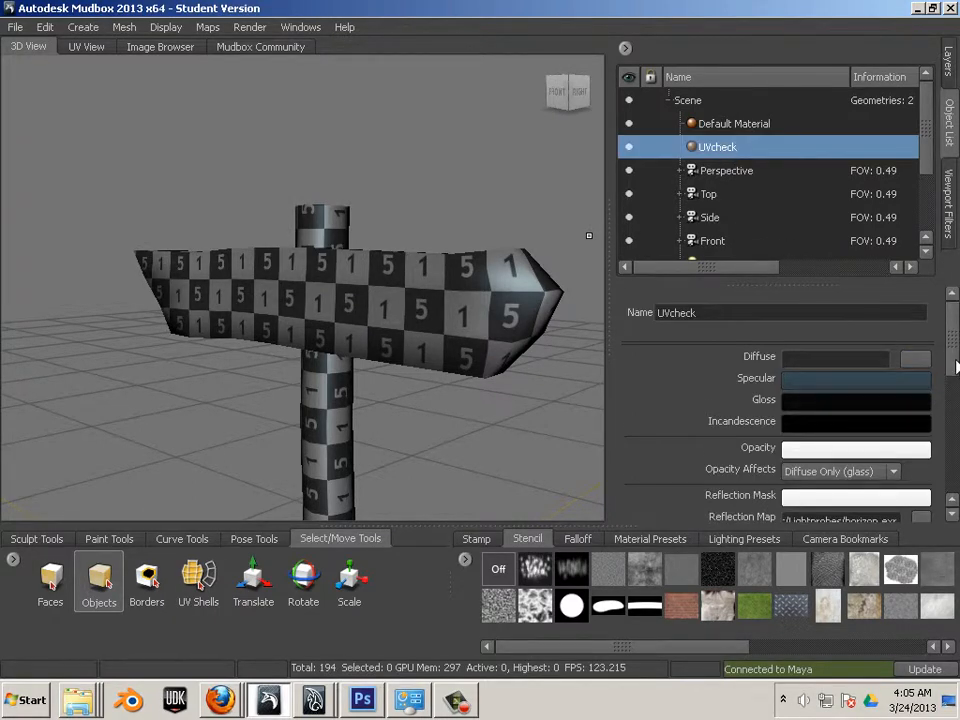
scroll(950, 391, "down", 2)
scroll(956, 391, "down", 1)
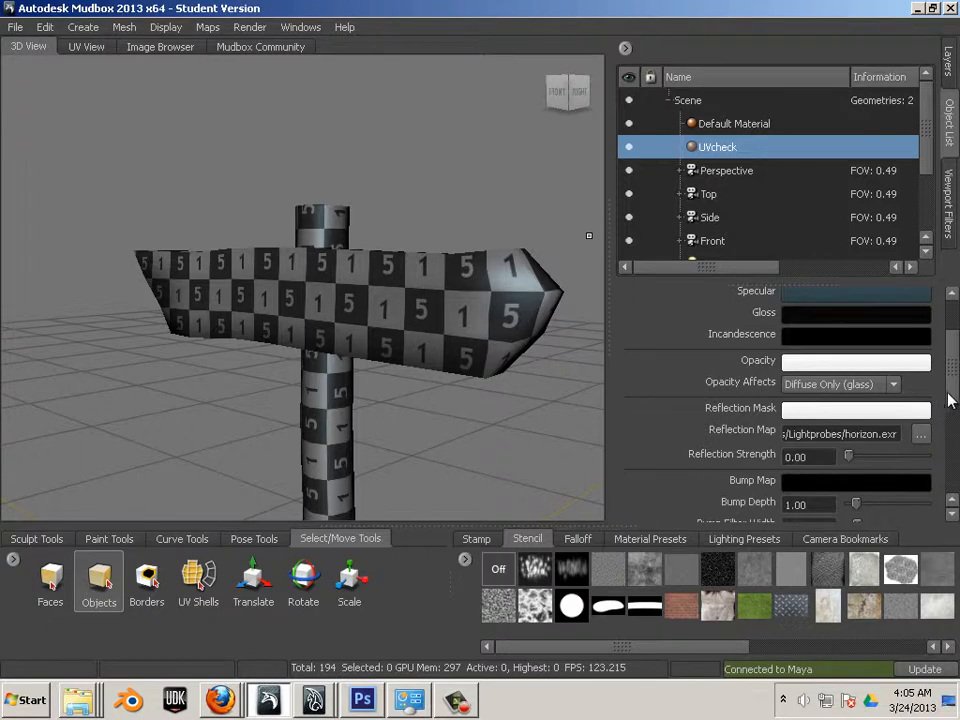
scroll(949, 396, "down", 3)
scroll(955, 430, "down", 5)
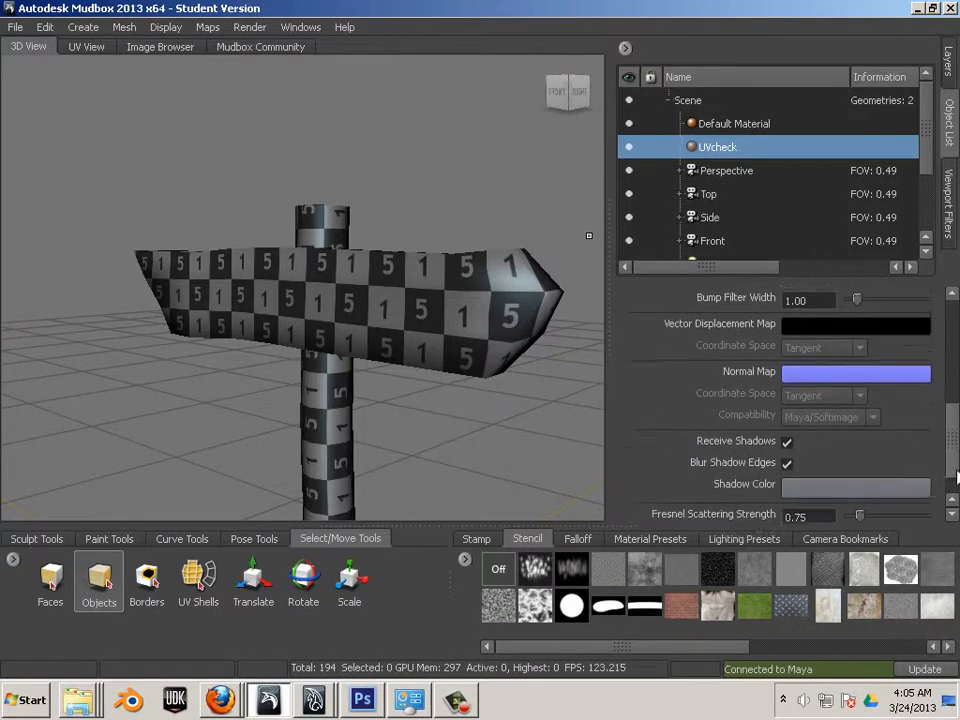
scroll(930, 360, "up", 10)
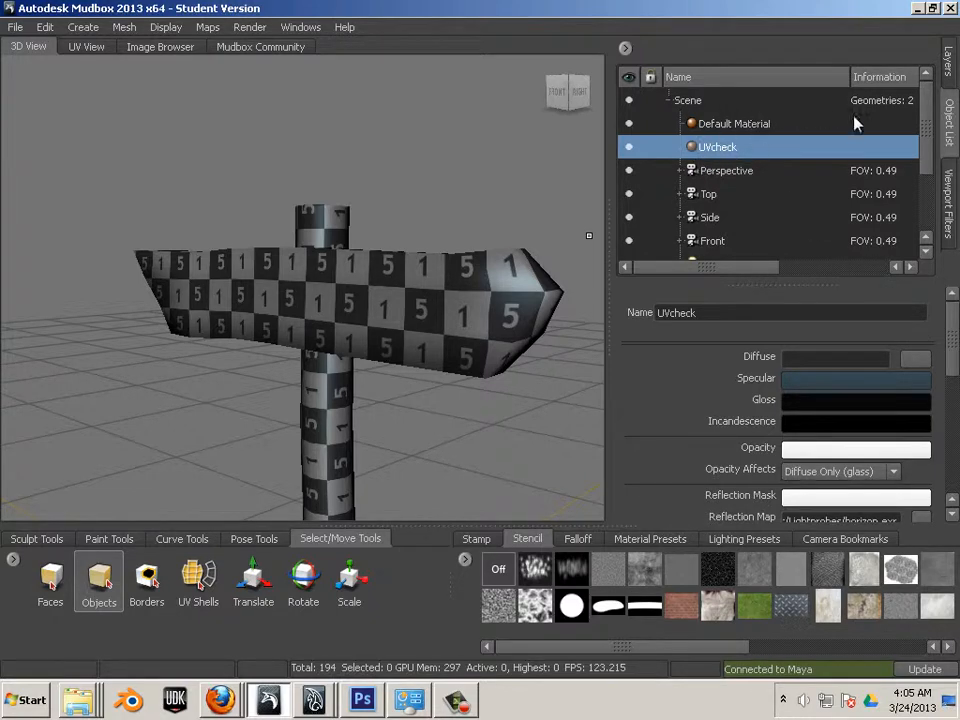
- Lower the strength of diffuse paint layer 1 on the sign's UVcheck material to 0
left_click(946, 76)
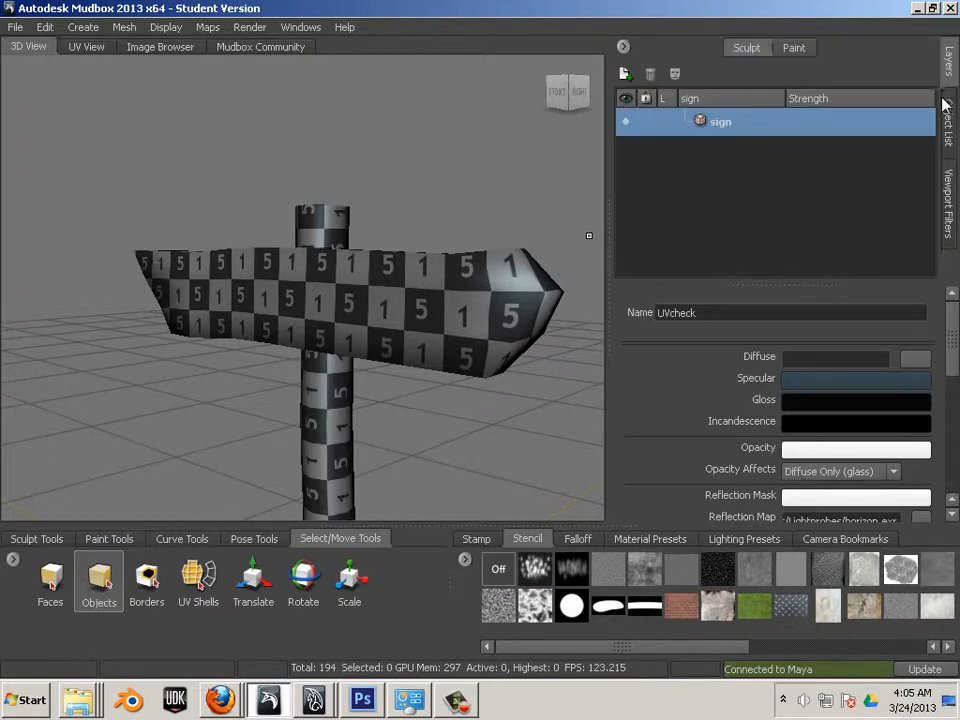
left_click(946, 106)
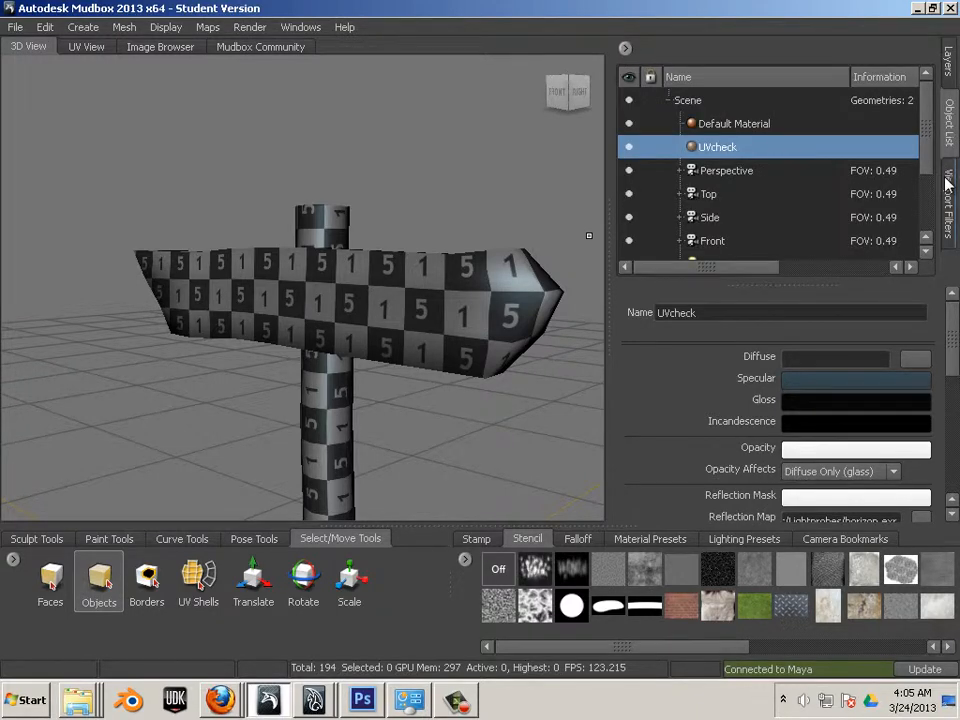
left_click(946, 62)
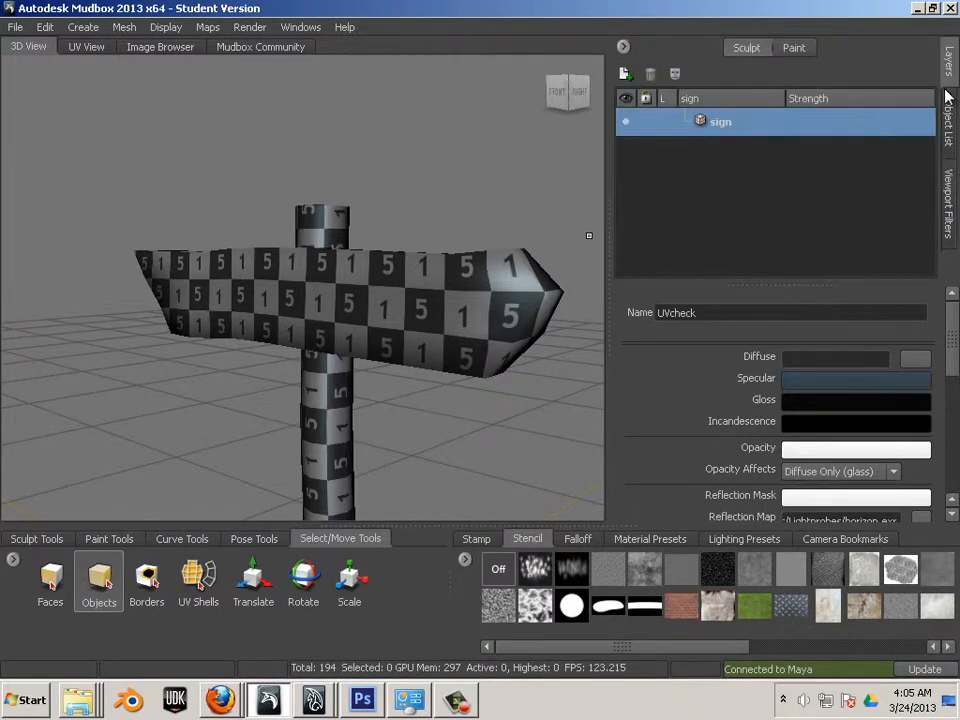
double_click(700, 123)
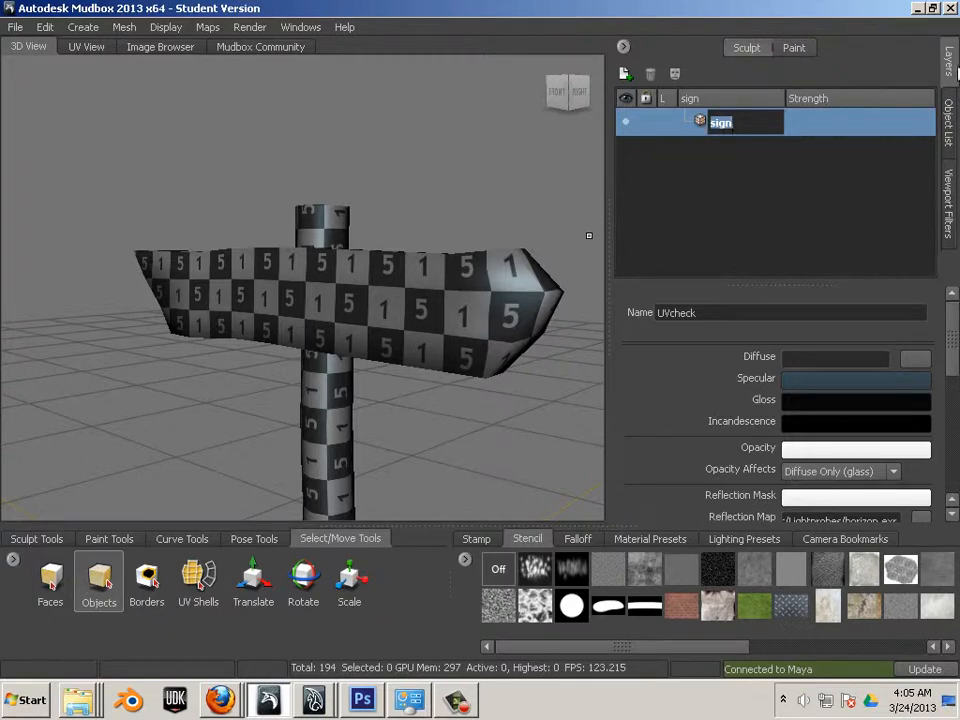
left_click(793, 47)
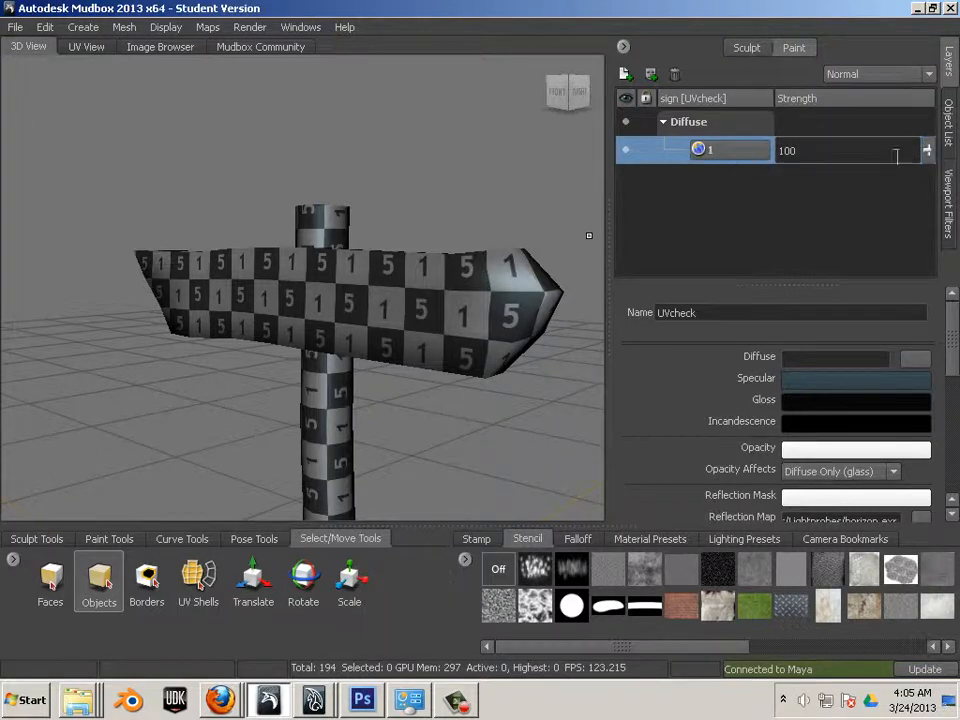
left_click_drag(928, 150, 932, 283)
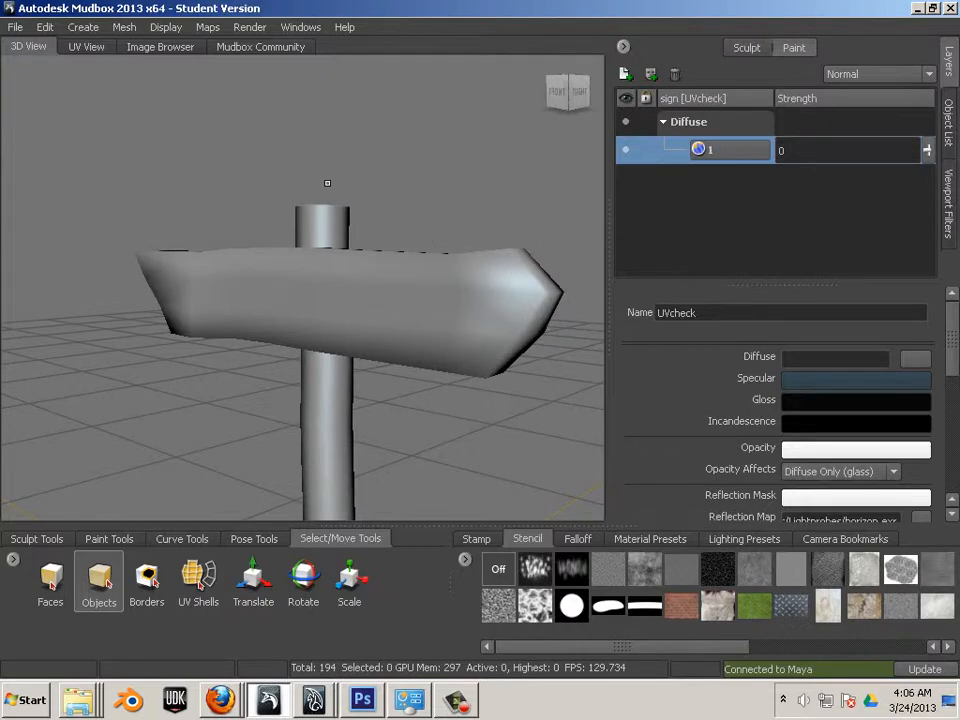
left_click_drag(350, 178, 422, 180, "alt")
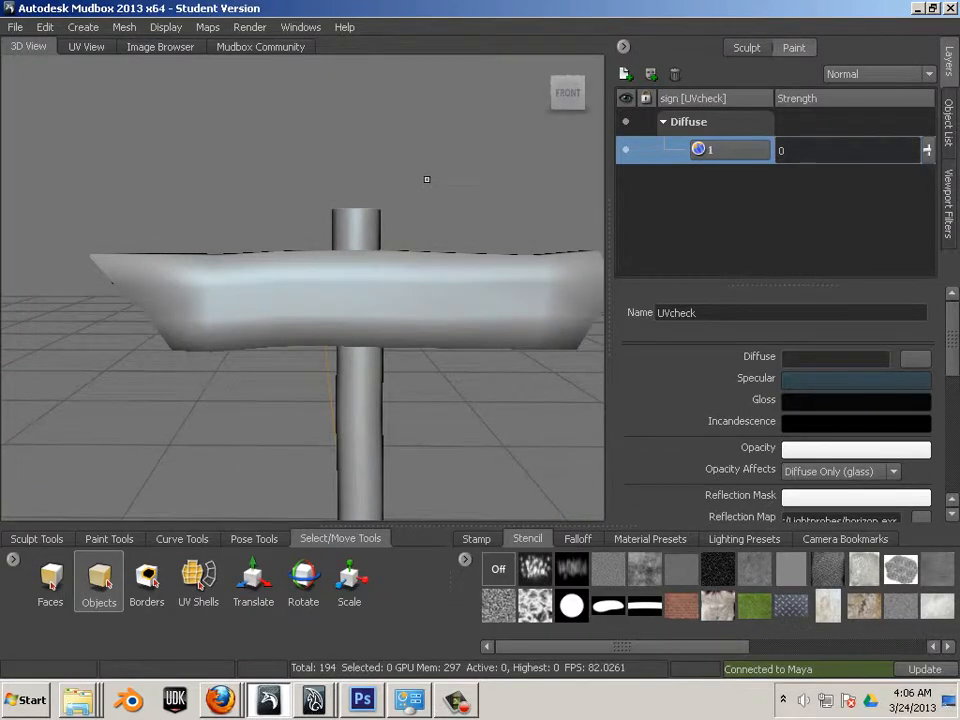
- Turn on wireframe display for the signpost model
left_click(752, 48)
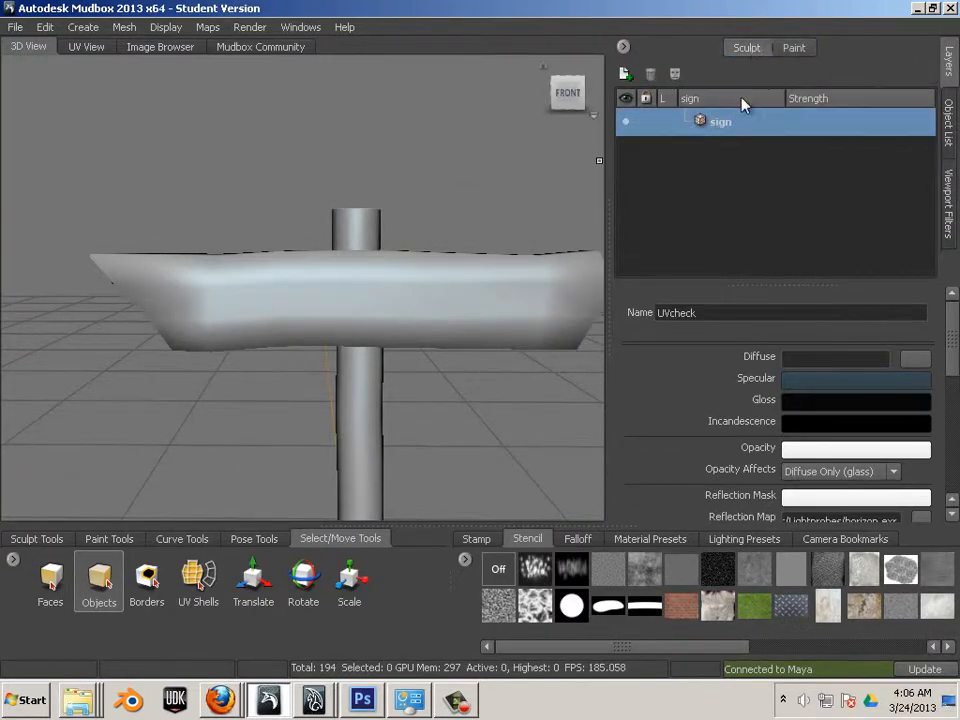
left_click(950, 120)
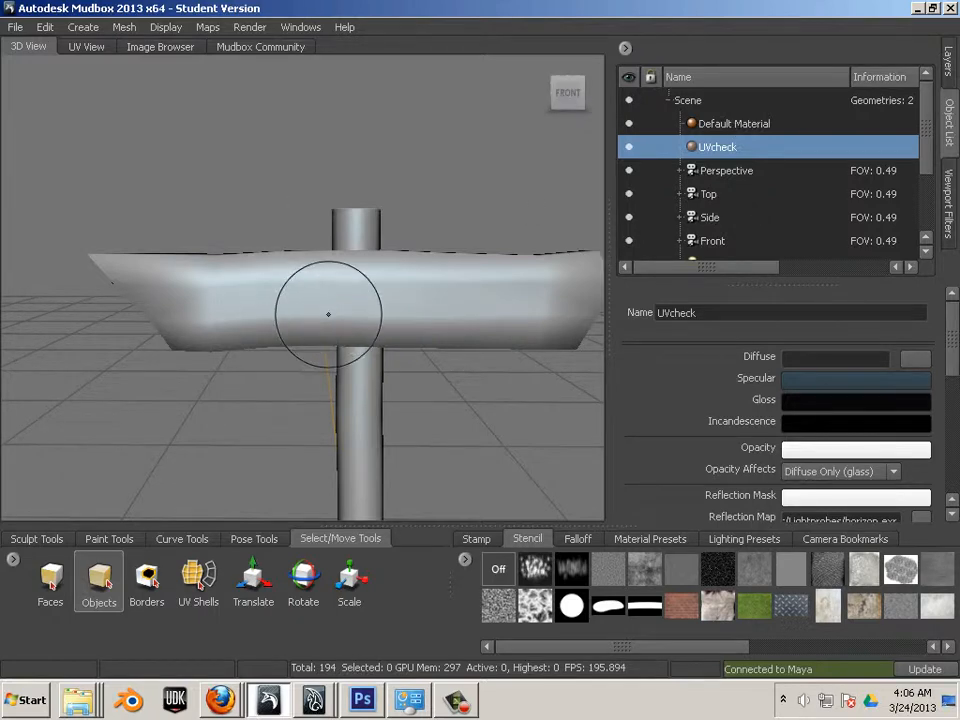
left_click(207, 27)
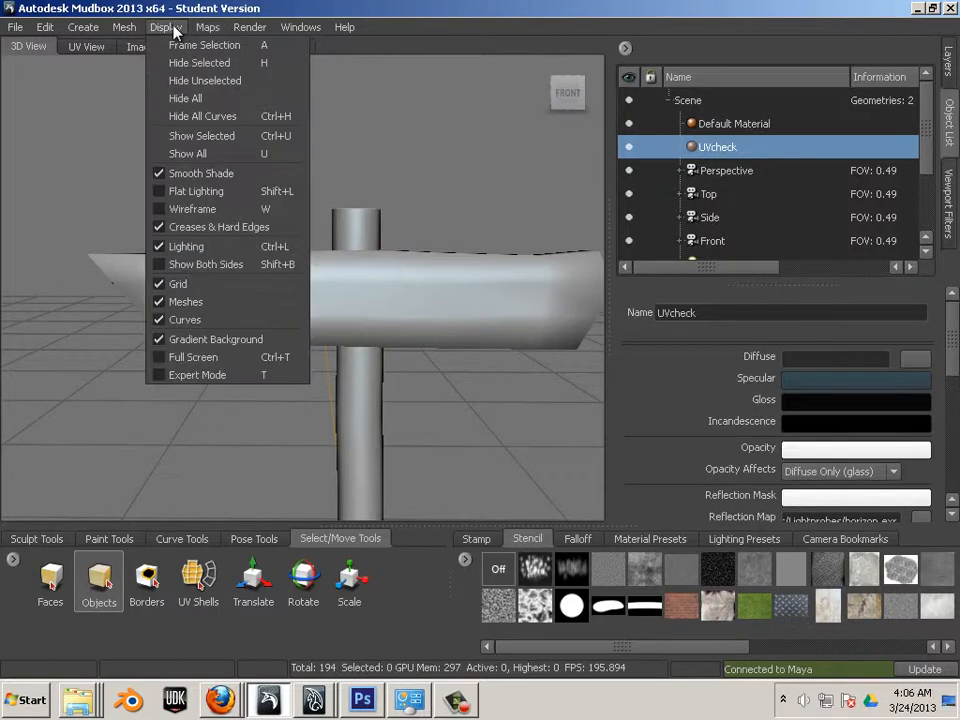
left_click(199, 209)
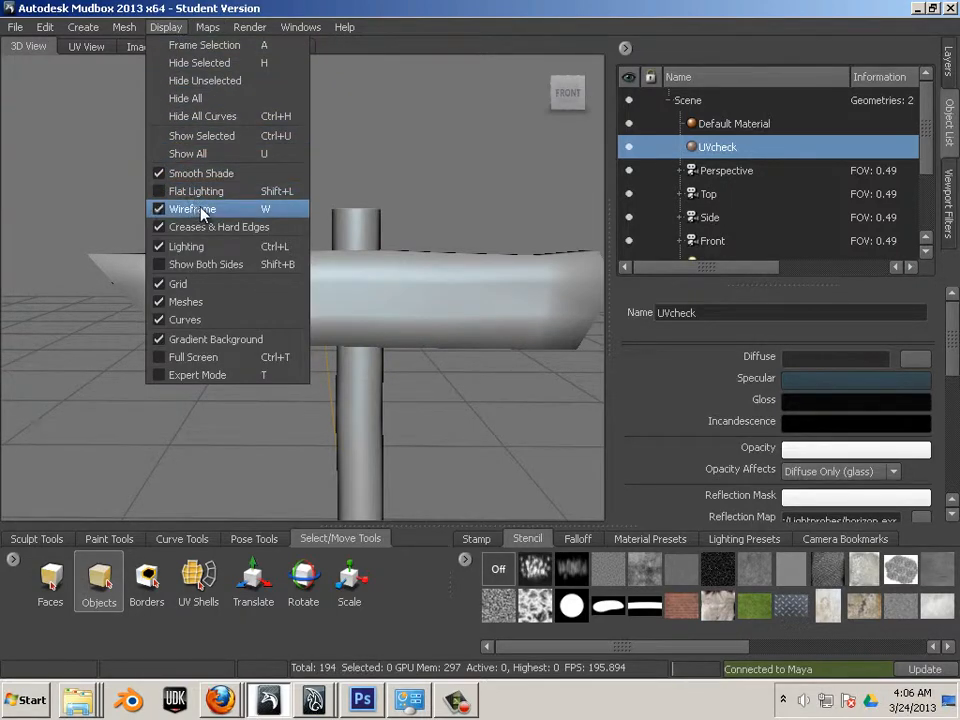
left_click_drag(152, 441, 197, 436, "alt")
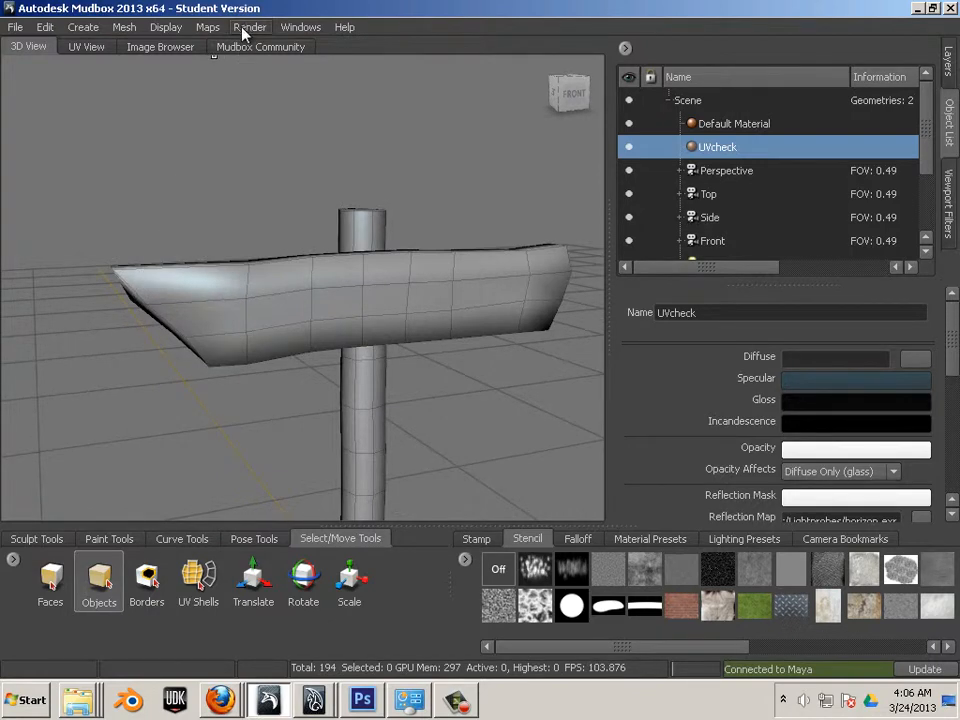
- Set the subdivision options with Smooth Positions off and add a first new subdivision level to the sign
left_click(208, 27)
mouse_move(243, 35)
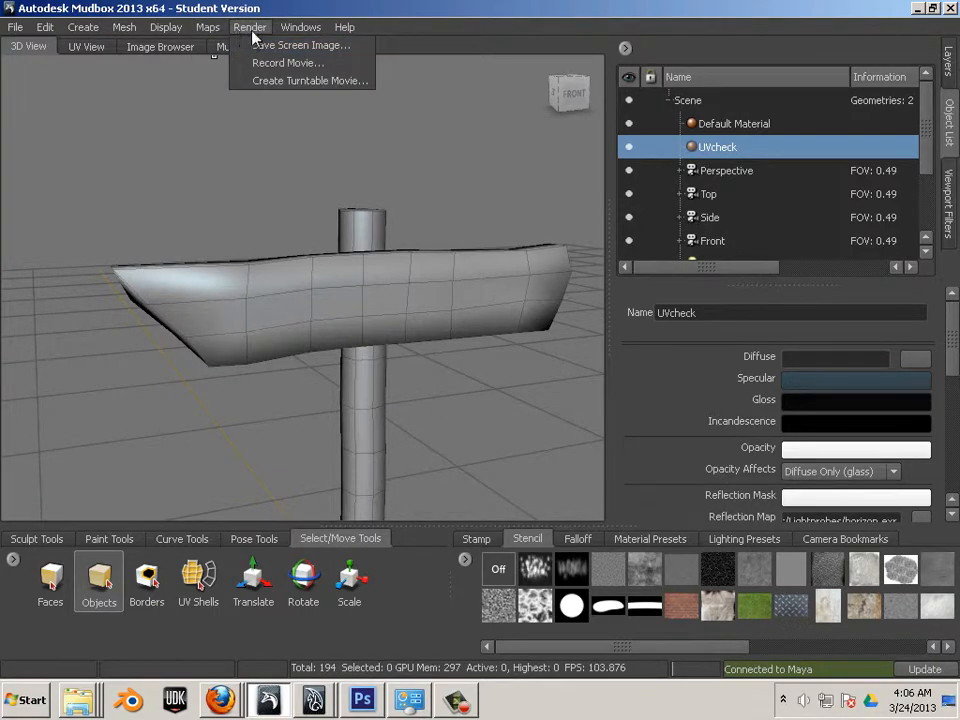
mouse_move(306, 32)
mouse_move(181, 35)
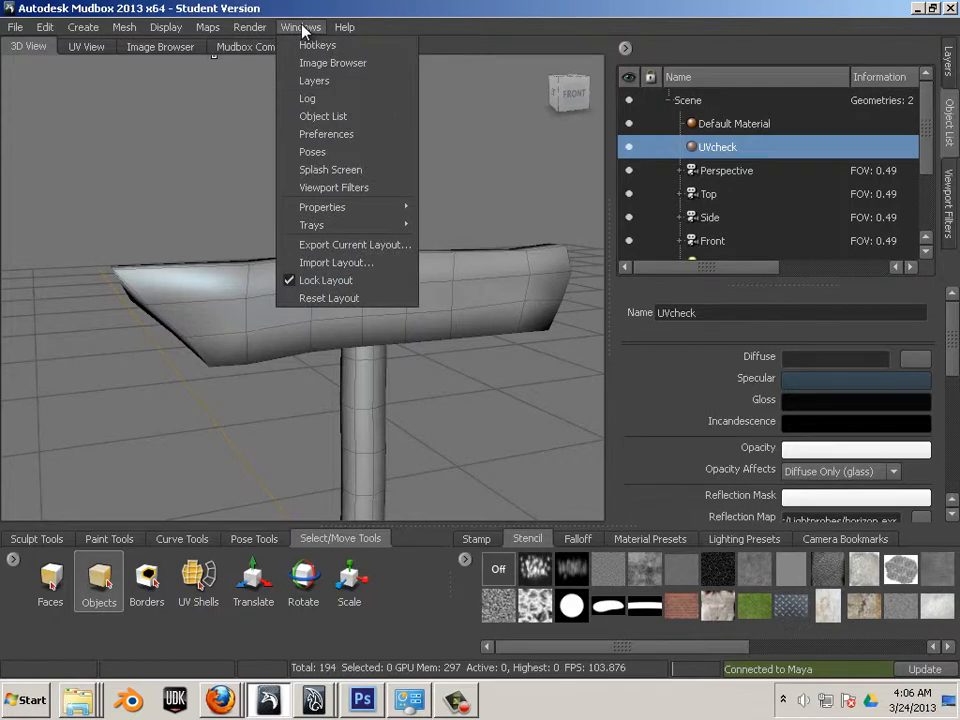
mouse_move(128, 28)
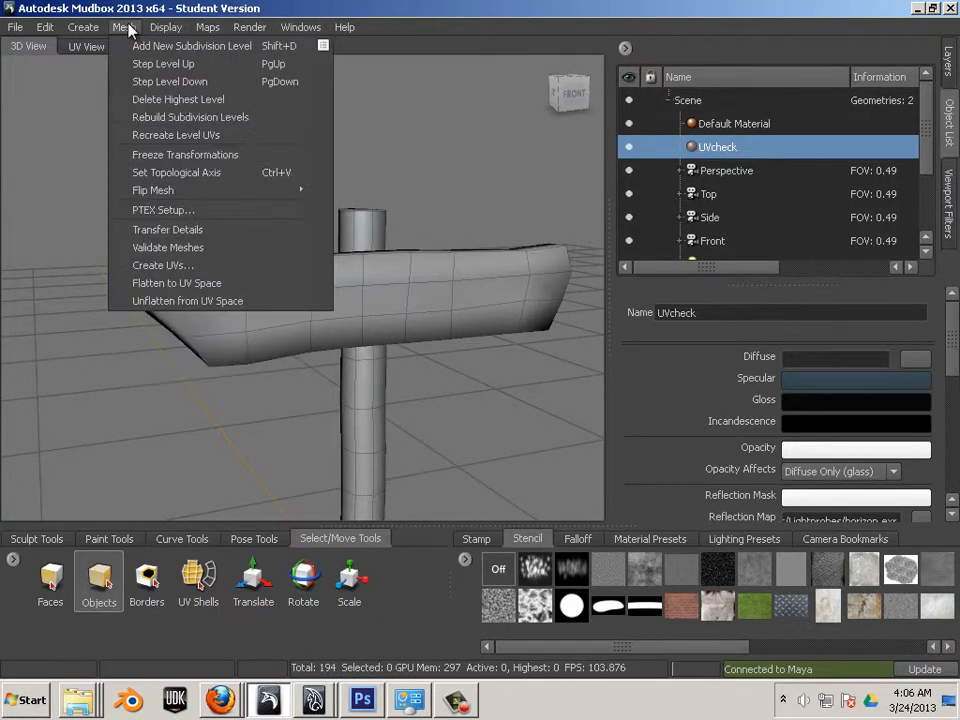
left_click(323, 47)
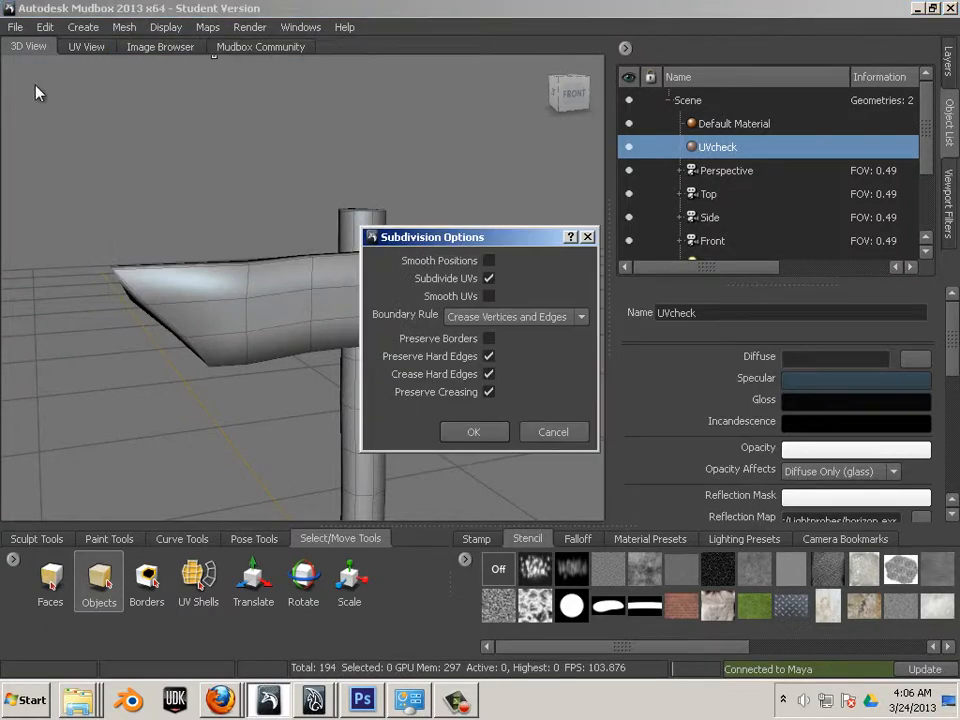
left_click(489, 277)
left_click(471, 432)
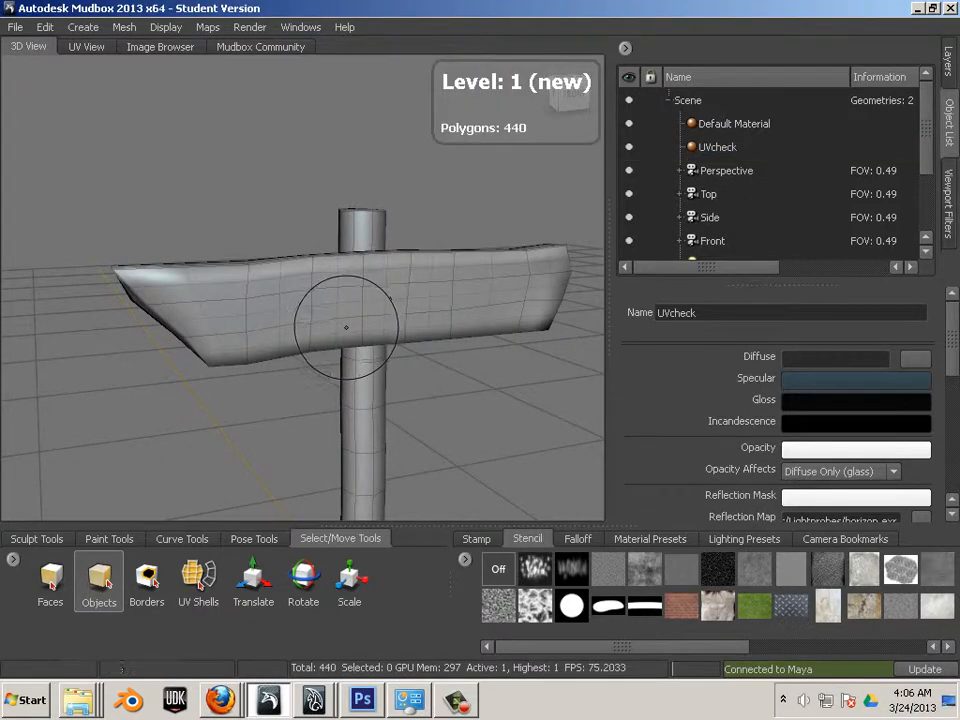
- Keep adding subdivision levels to the sign until it reaches level 7
key("shift+d")
key("shift+d")
key("shift+d")
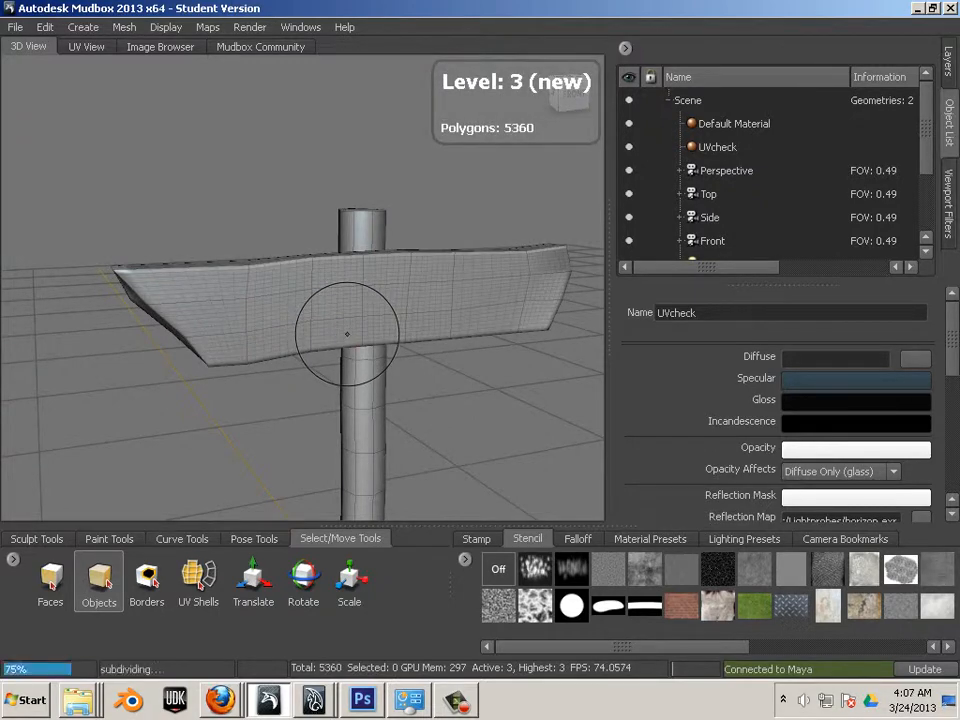
key("shift+d")
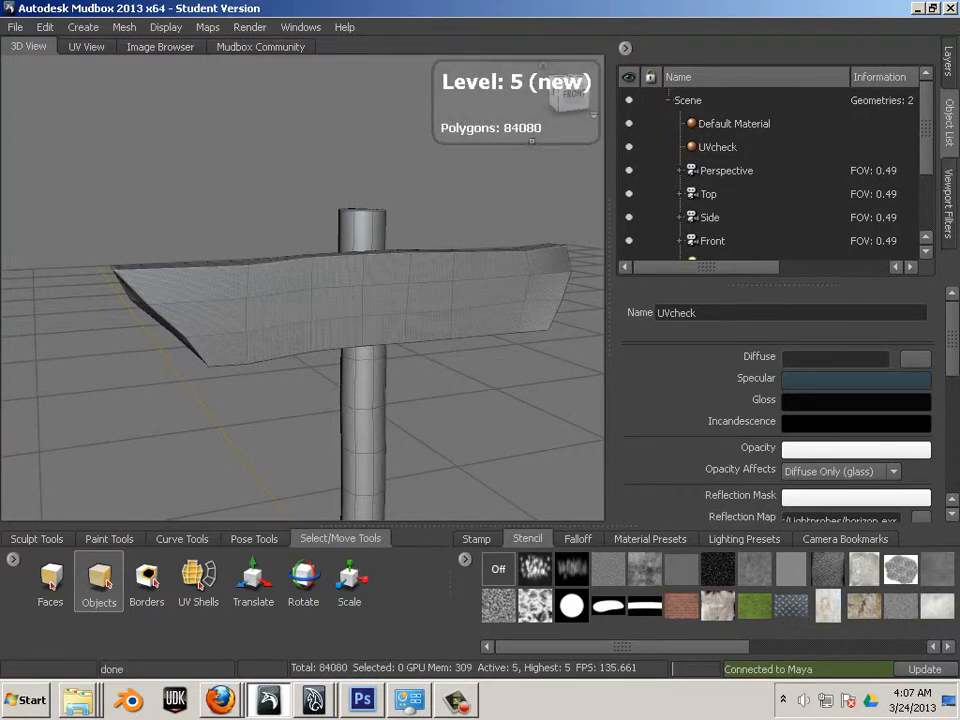
key("shift+d")
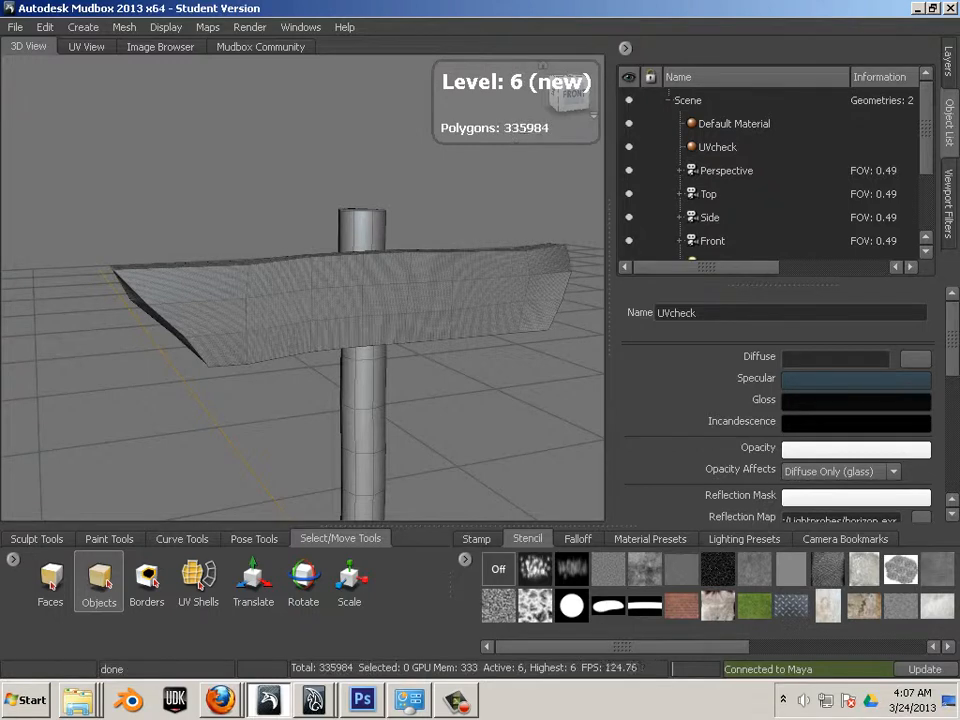
key("shift+d")
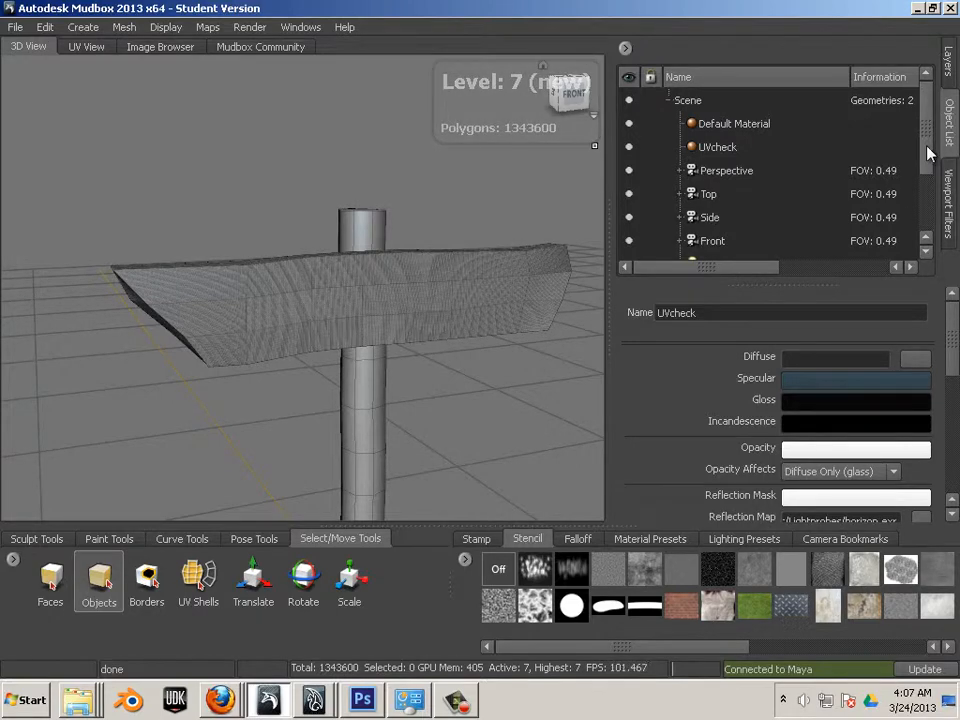
- Select the post and subdivide it up to level 4
left_click_drag(927, 149, 936, 212)
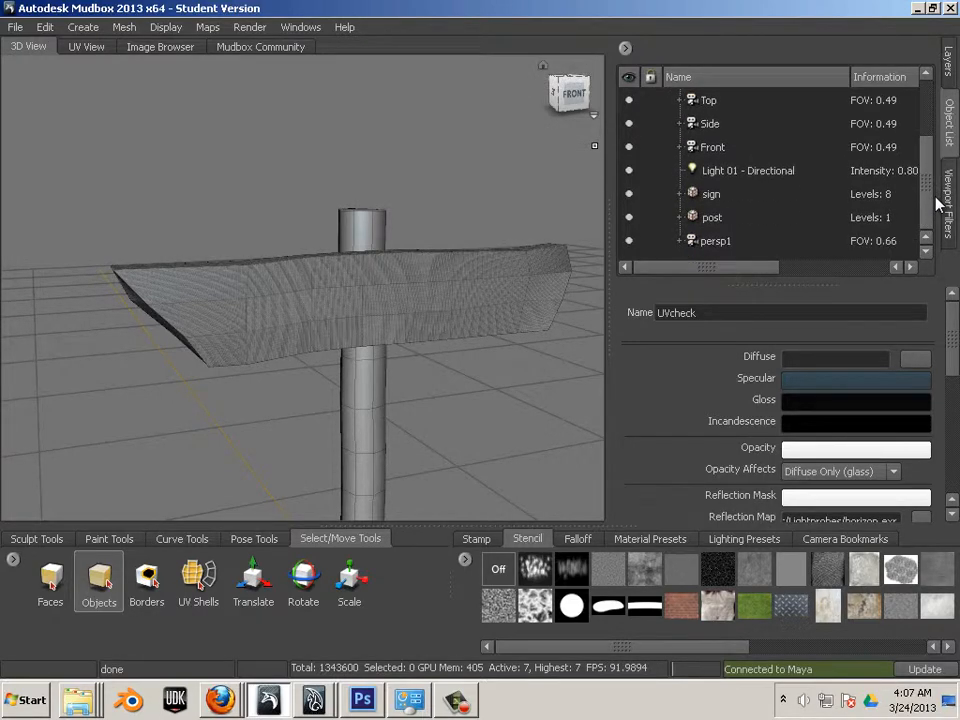
left_click(735, 217)
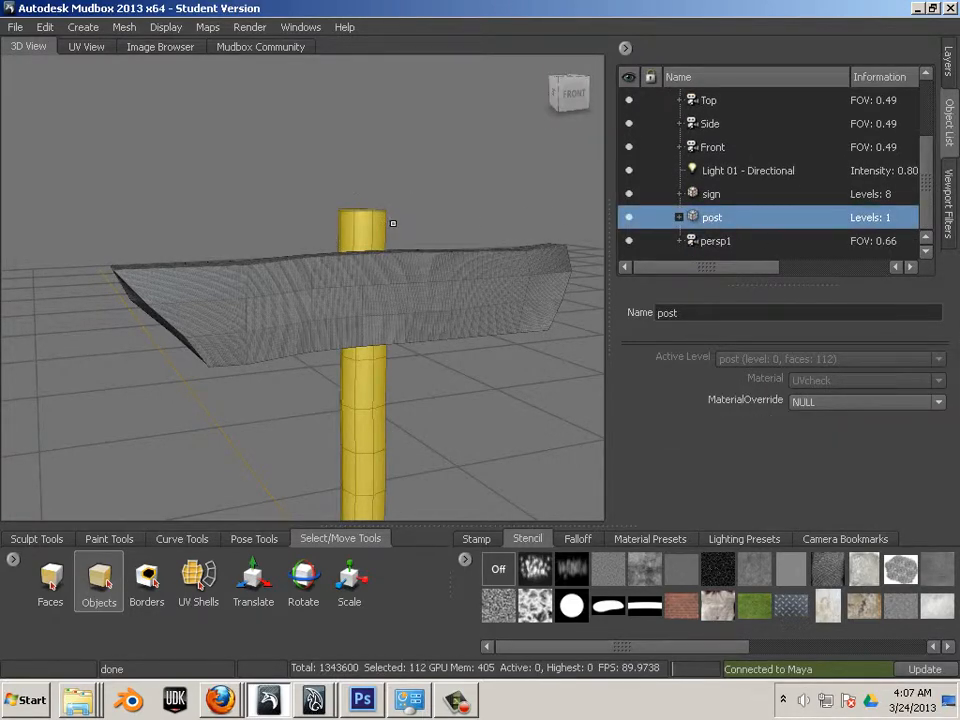
key("shift+d")
key("shift+d")
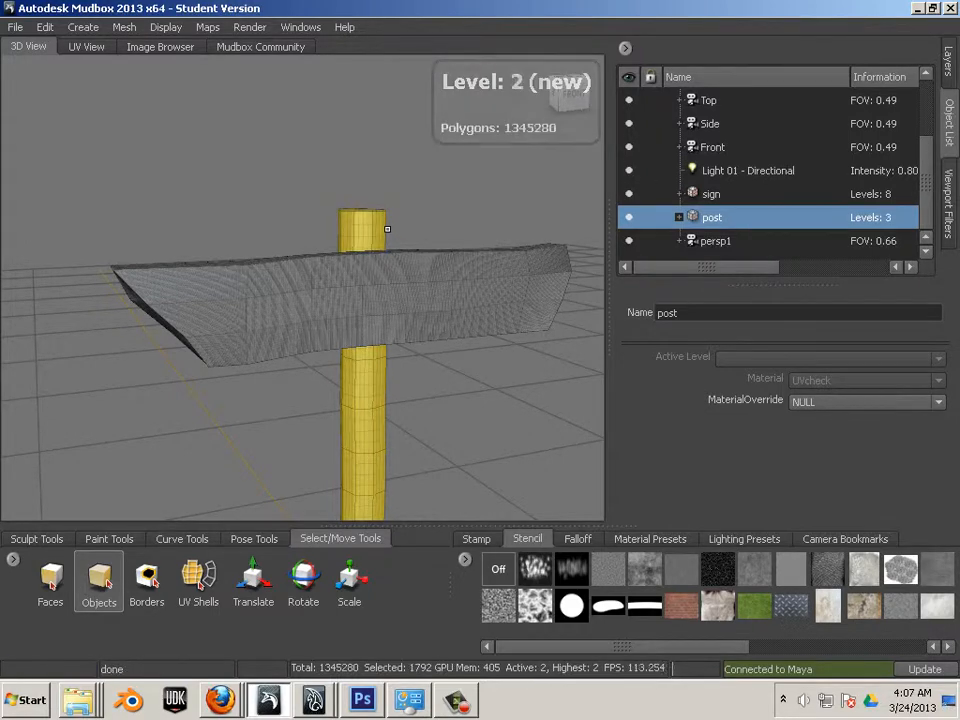
key("shift+d")
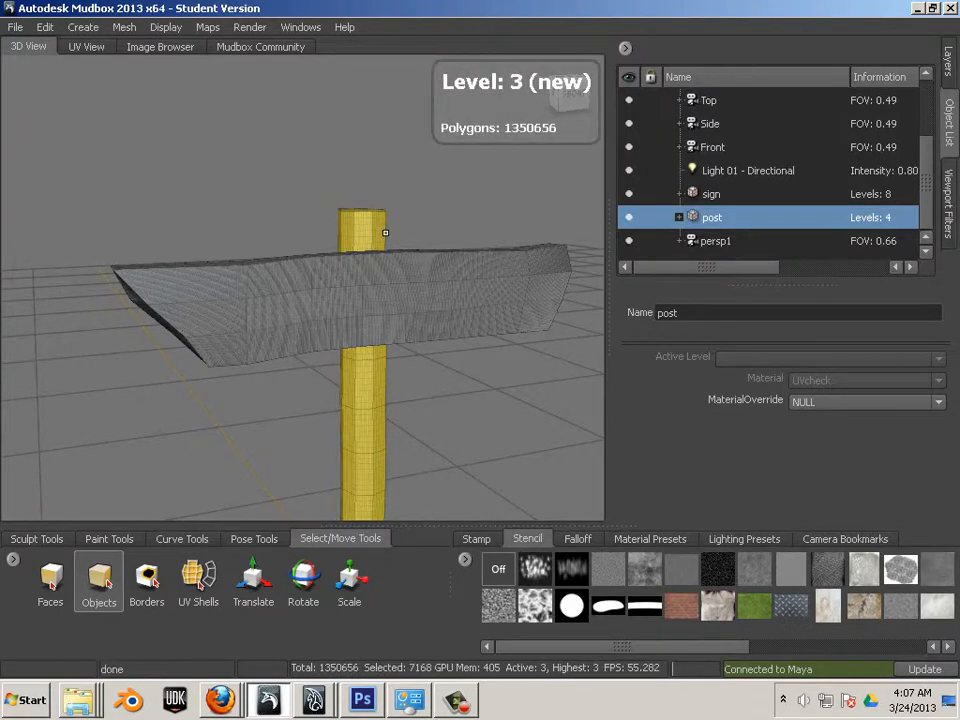
key("shift+d")
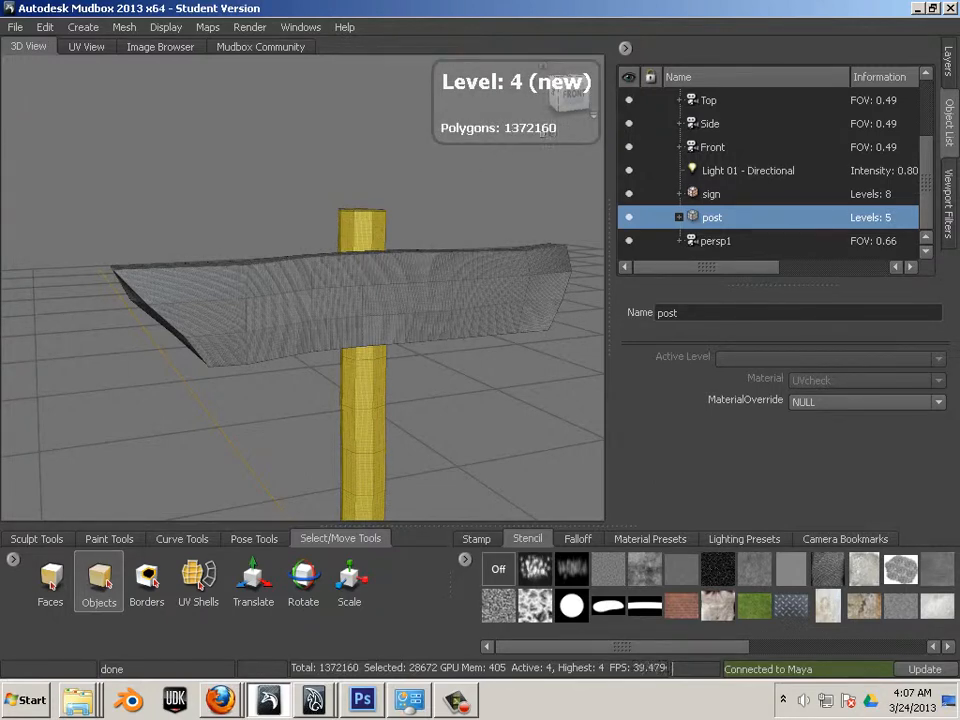
left_click_drag(432, 438, 631, 458, "alt")
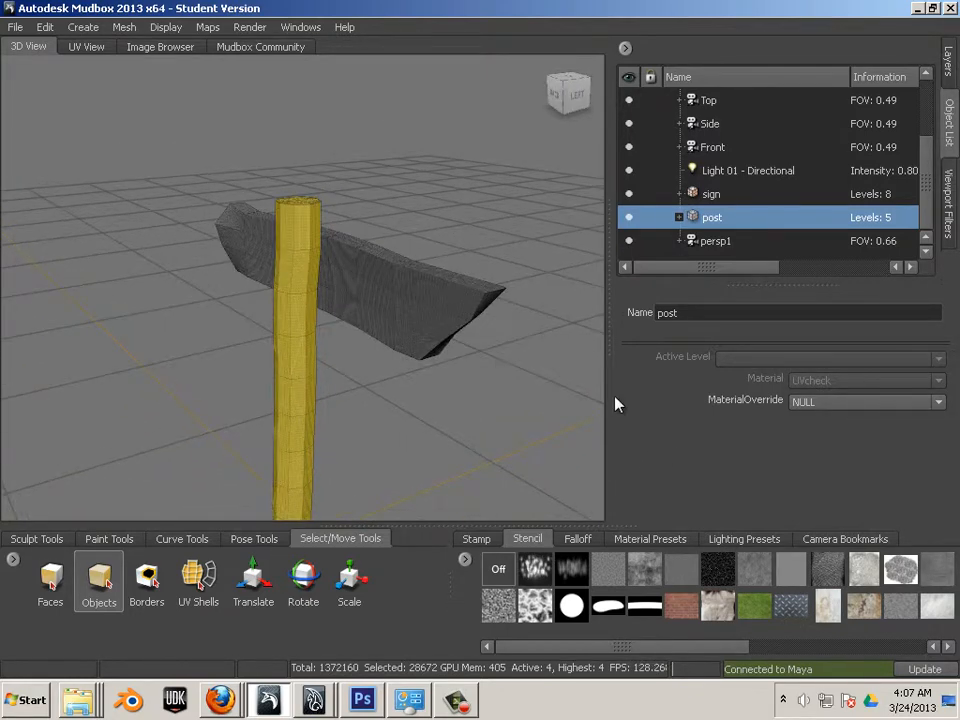
scroll(584, 401, "up", 5)
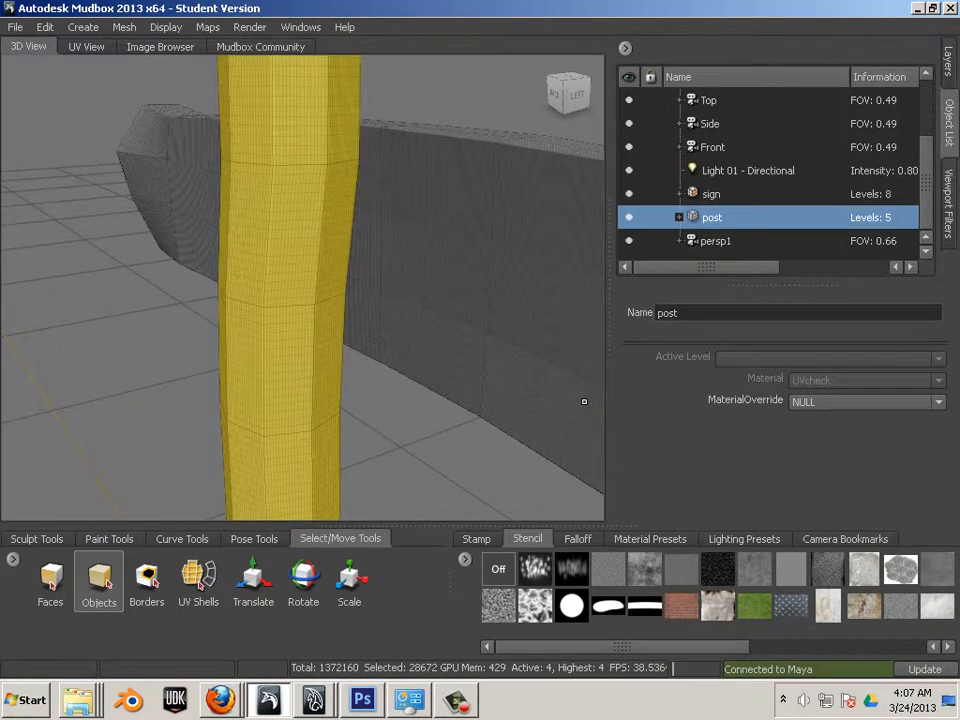
- With the Sculpt brush active, smooth the hard vertical edges along the upper part of the post
left_click_drag(584, 401, 587, 460, "alt")
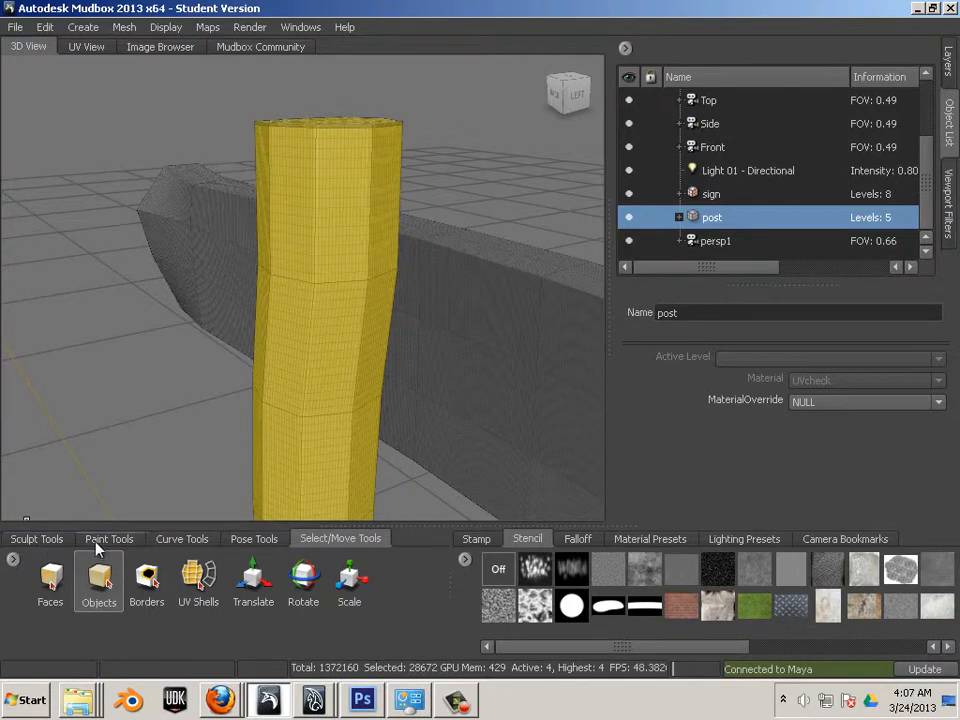
left_click(37, 540)
left_click(51, 578)
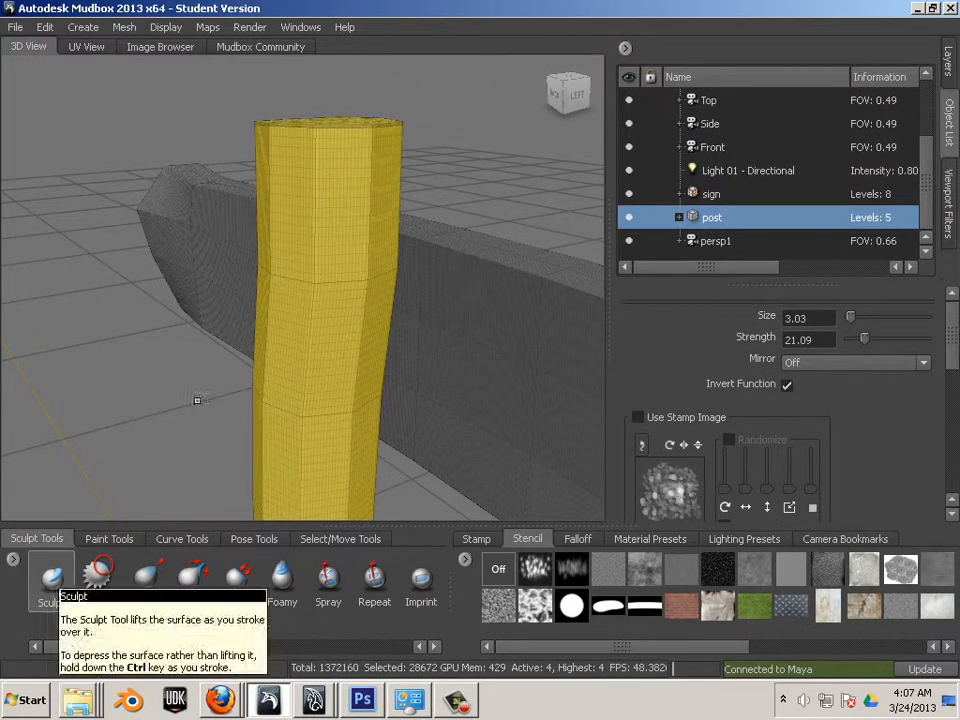
left_click_drag(369, 185, 367, 284, "shift")
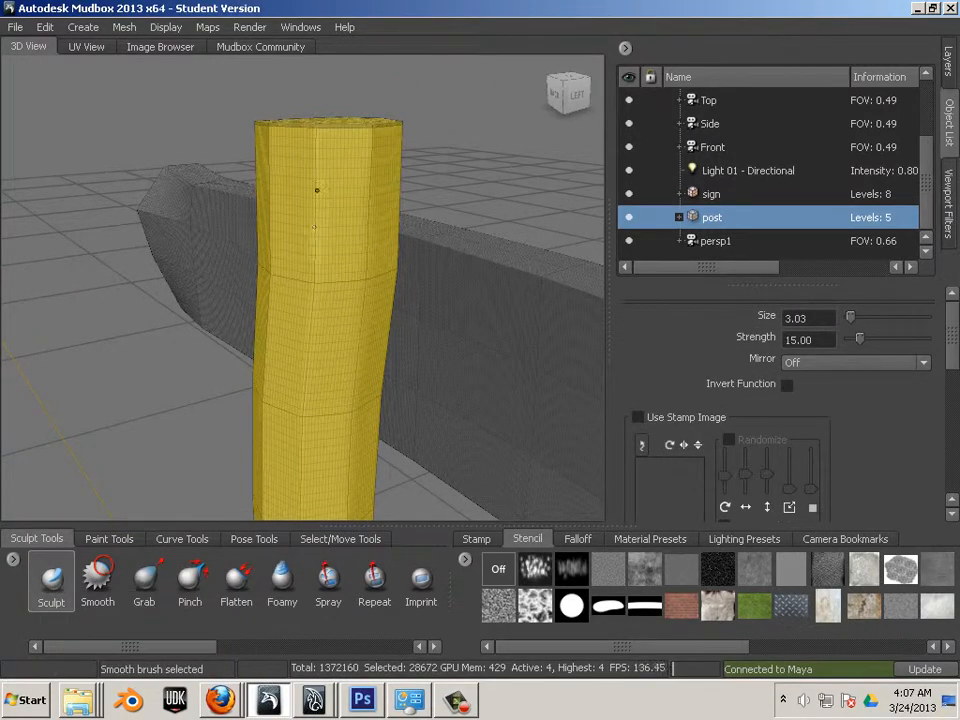
left_click_drag(368, 189, 349, 478, "shift")
left_click_drag(200, 250, 212, 140, "alt")
key("shift")
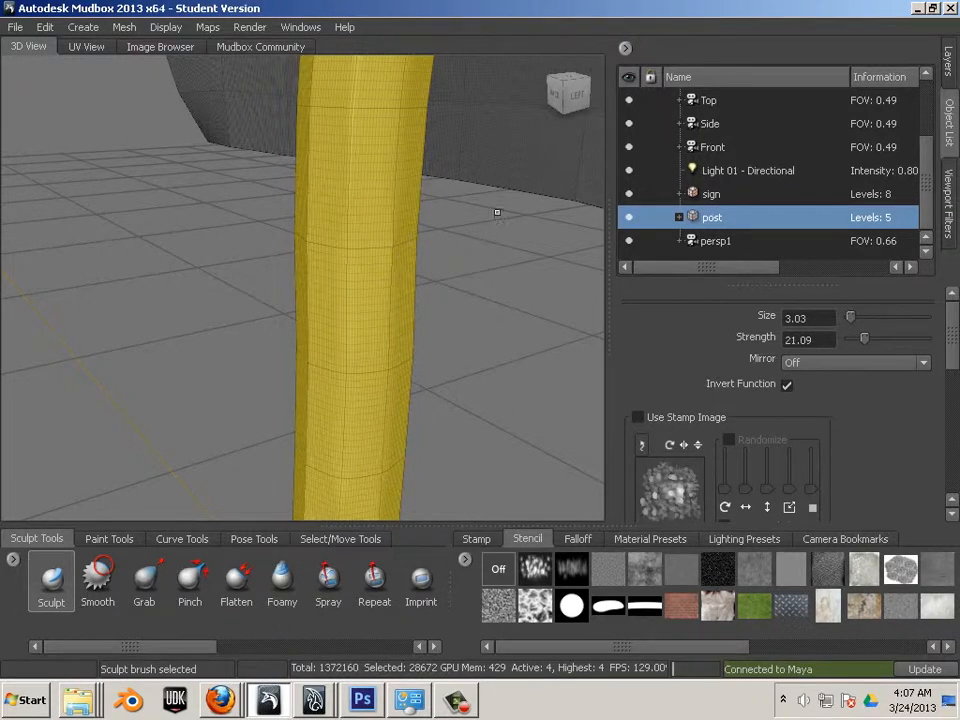
- Step the post down to subdivision level 3 and smooth the vertical edges along its lower length
middle_click_drag(467, 242, 477, 188, "alt")
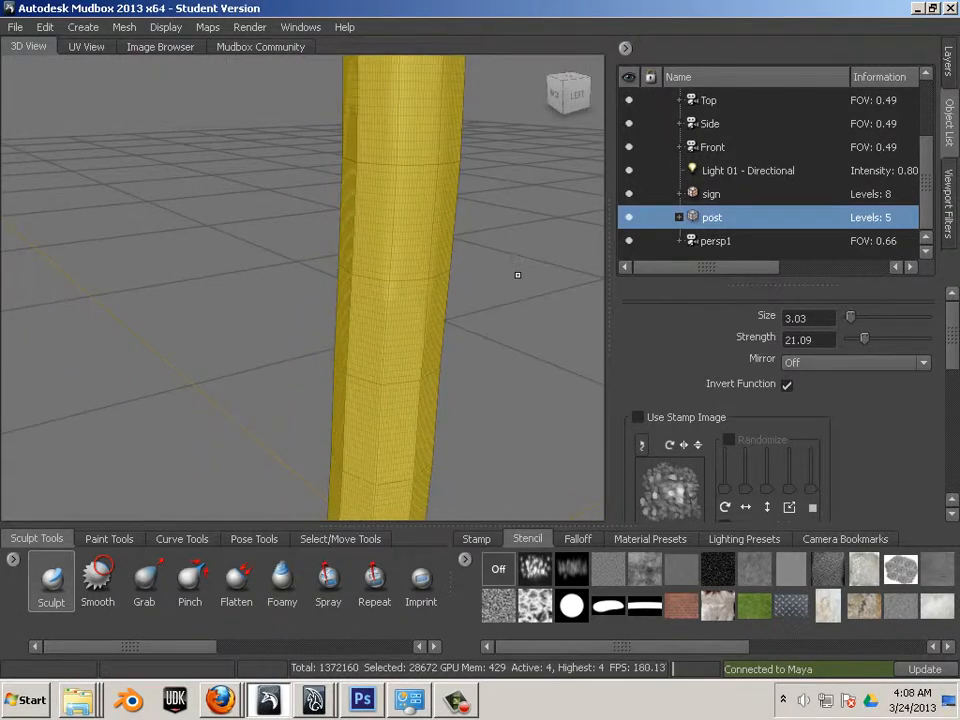
scroll(517, 276, "down", 2)
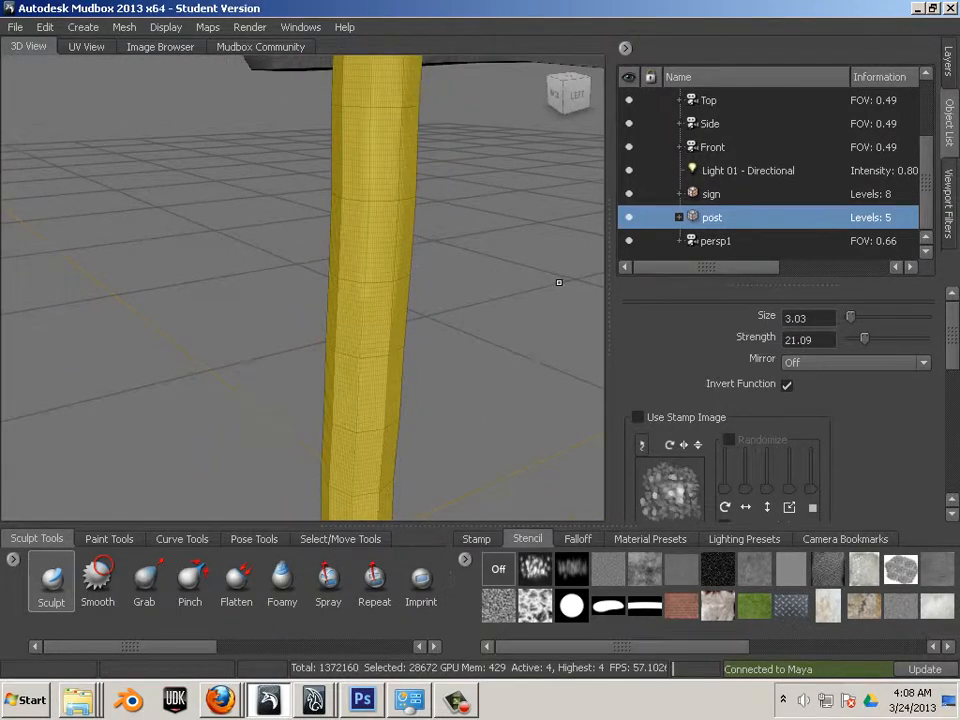
key("Page_Down")
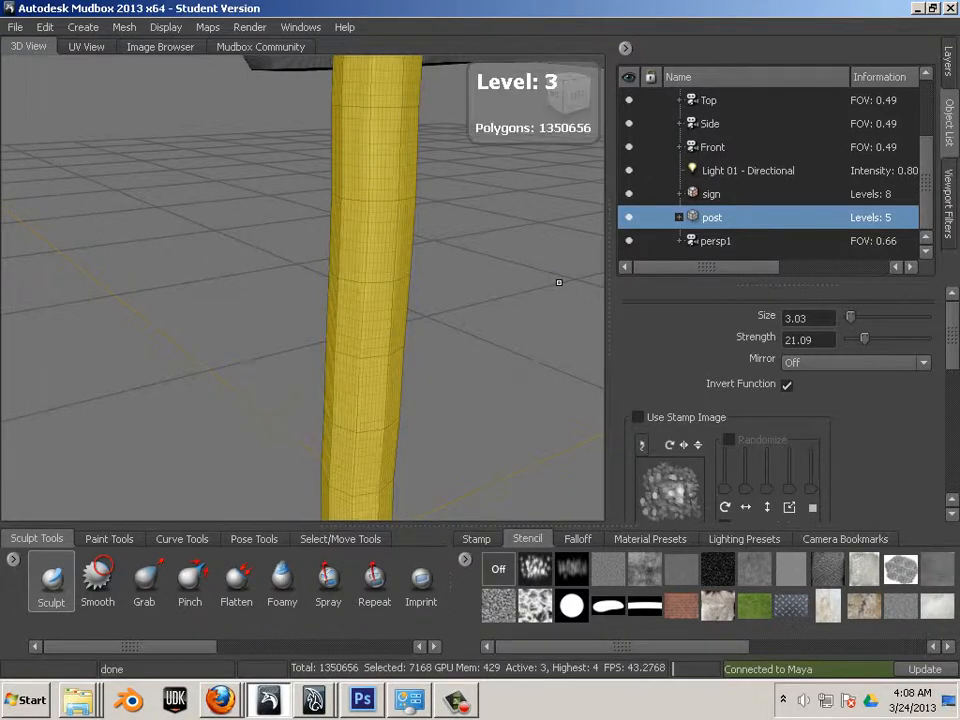
key("Page_Down")
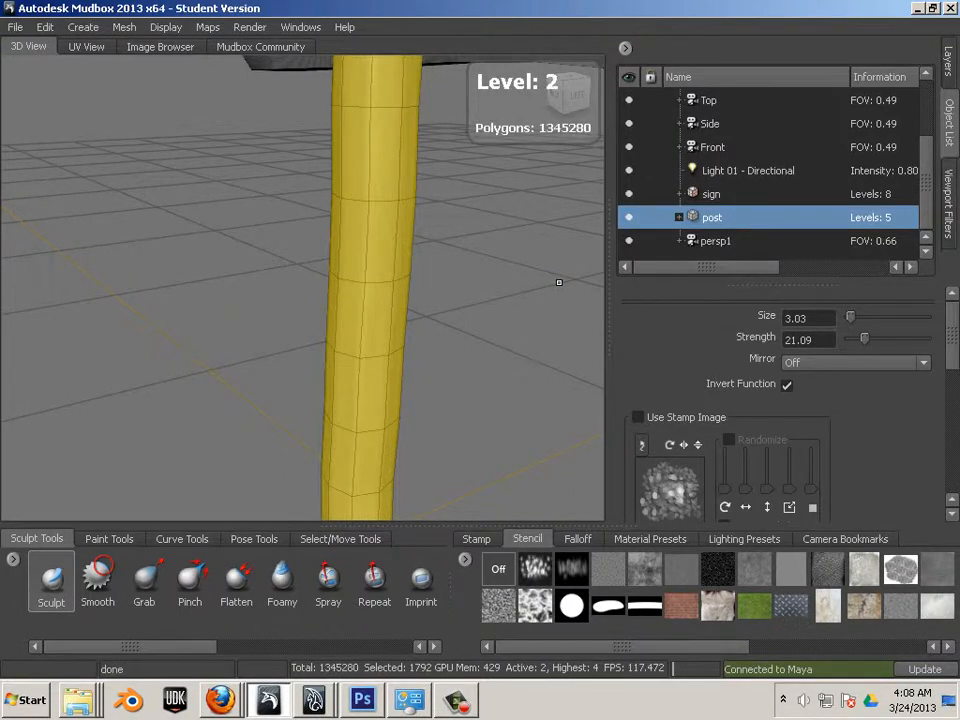
key("Page_Up")
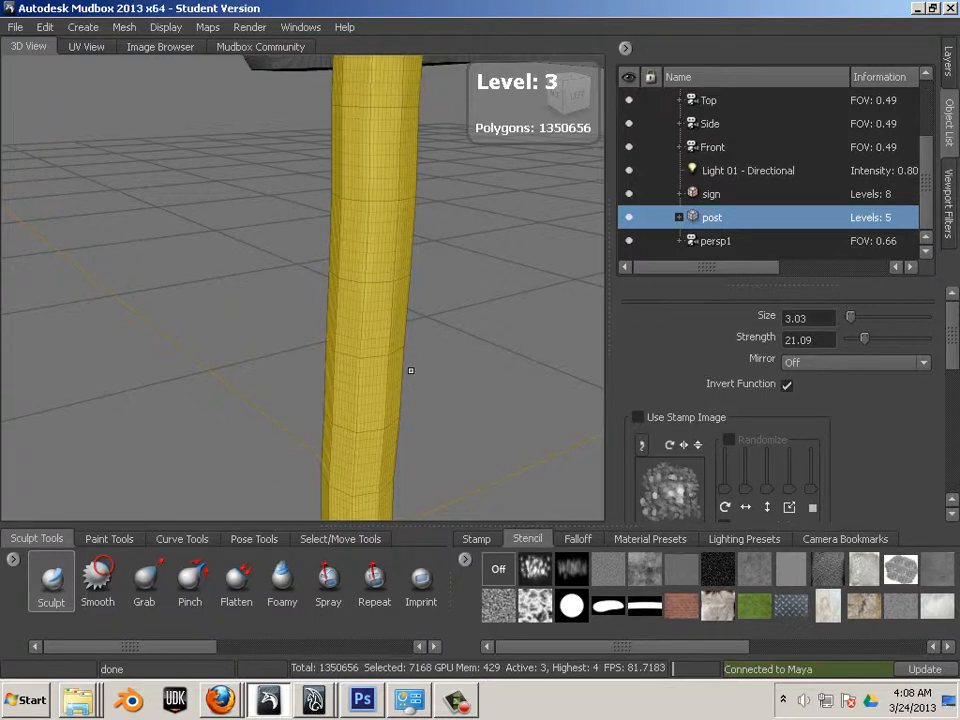
key("shift")
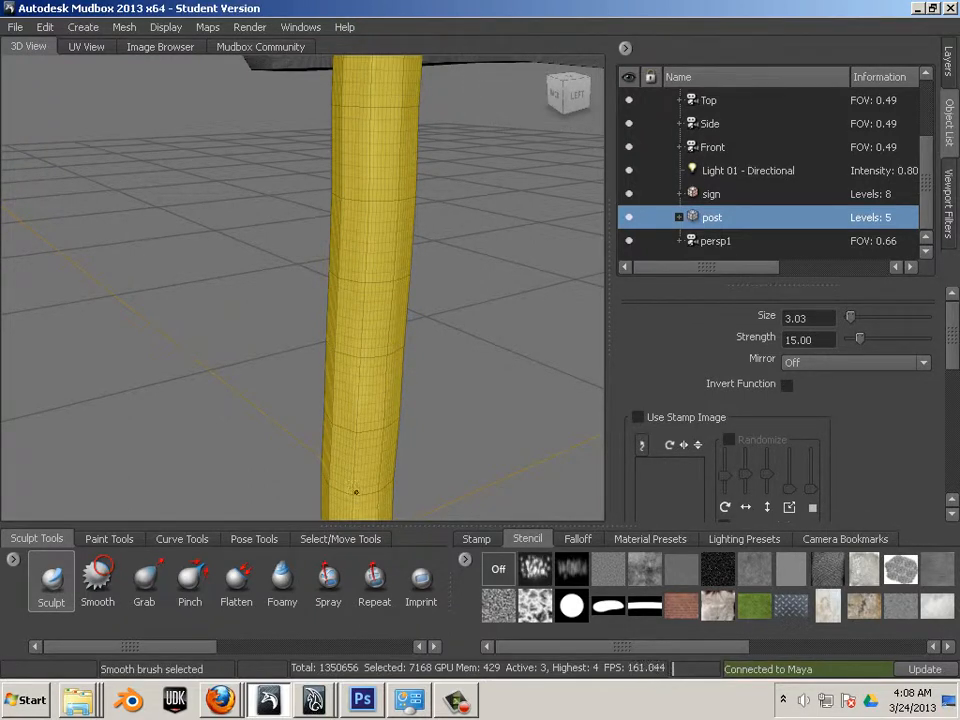
key("shift")
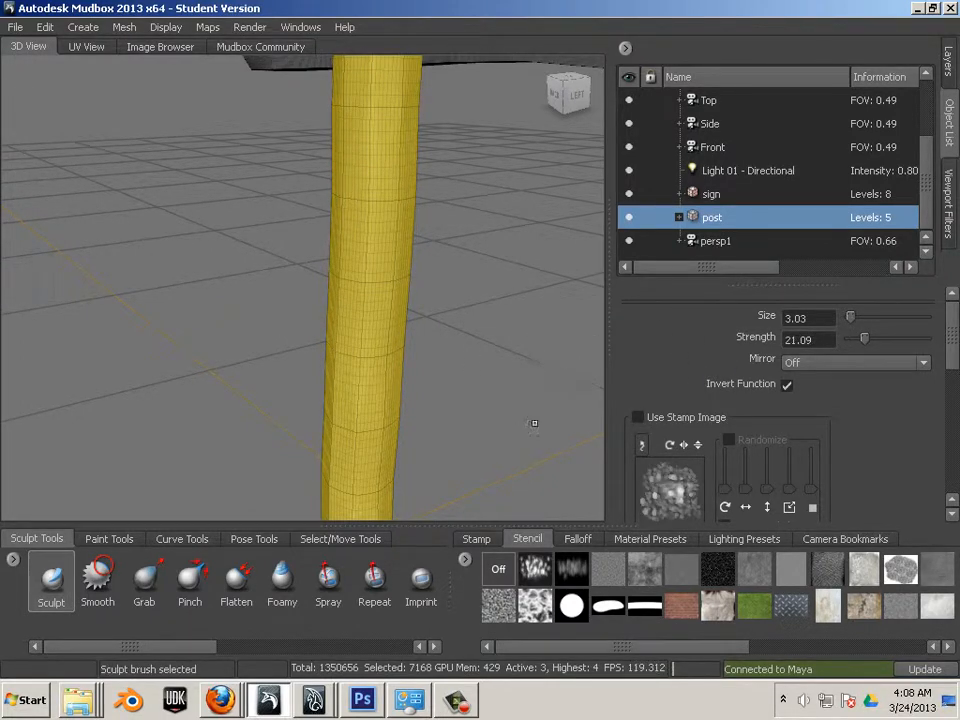
- Smooth the edges near the foot of the post on its back and left sides, including the bottom rim
left_click_drag(534, 423, 550, 345, "alt")
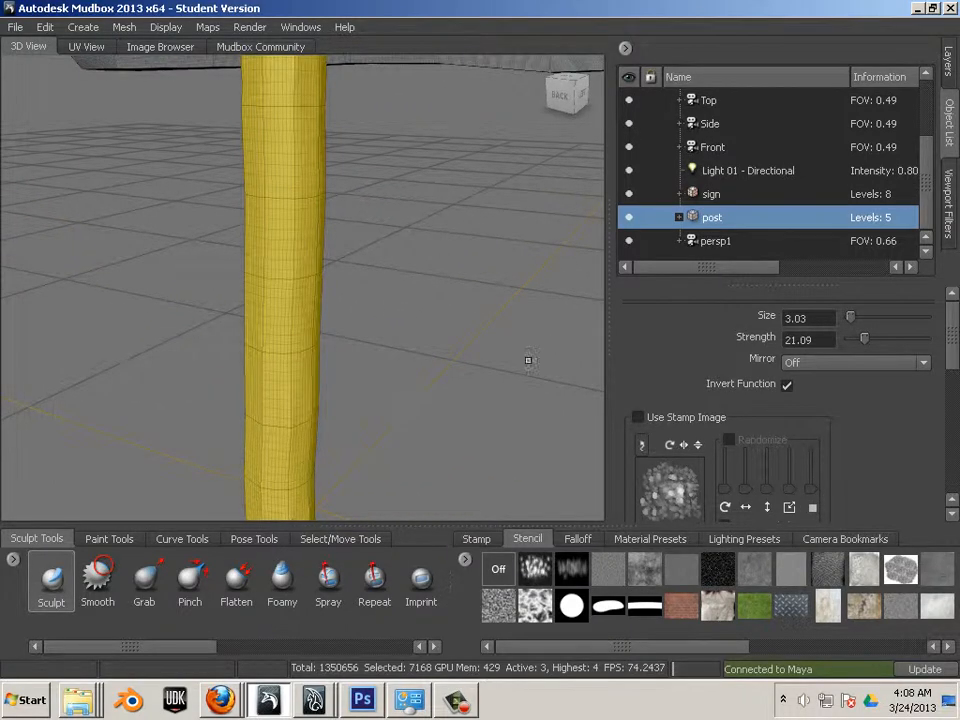
left_click_drag(455, 148, 469, 274, "alt")
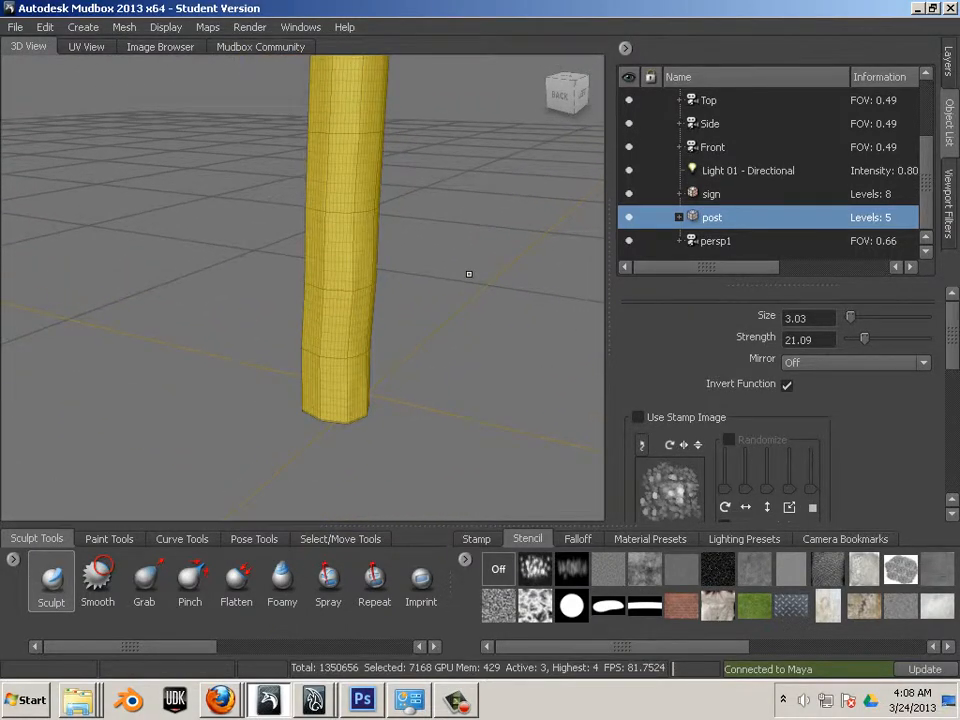
key("shift")
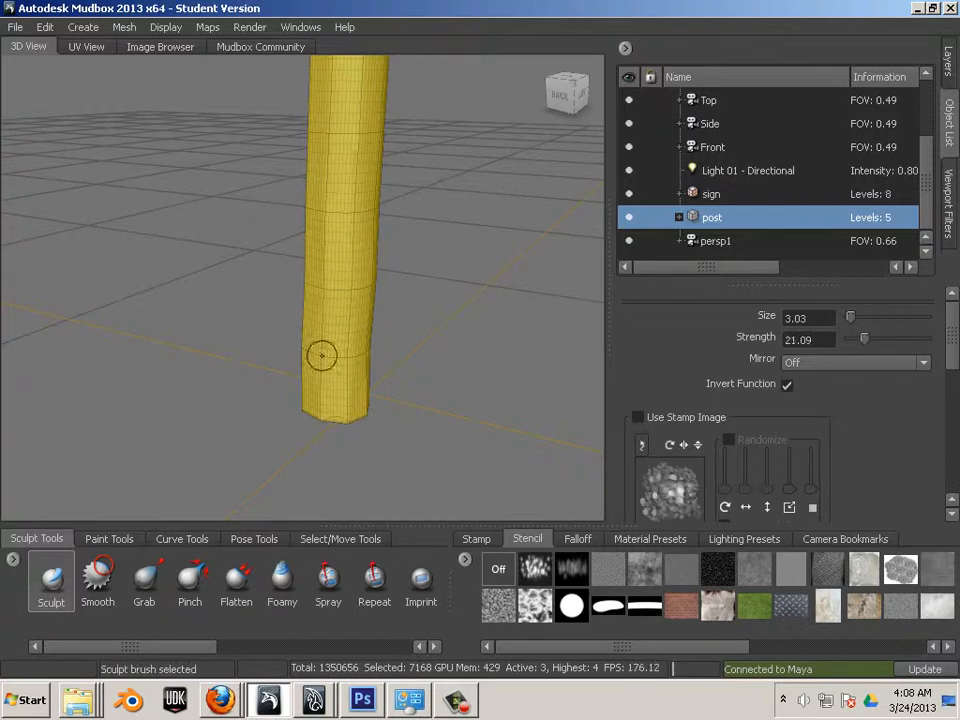
left_click_drag(321, 414, 544, 422, "alt")
key("shift")
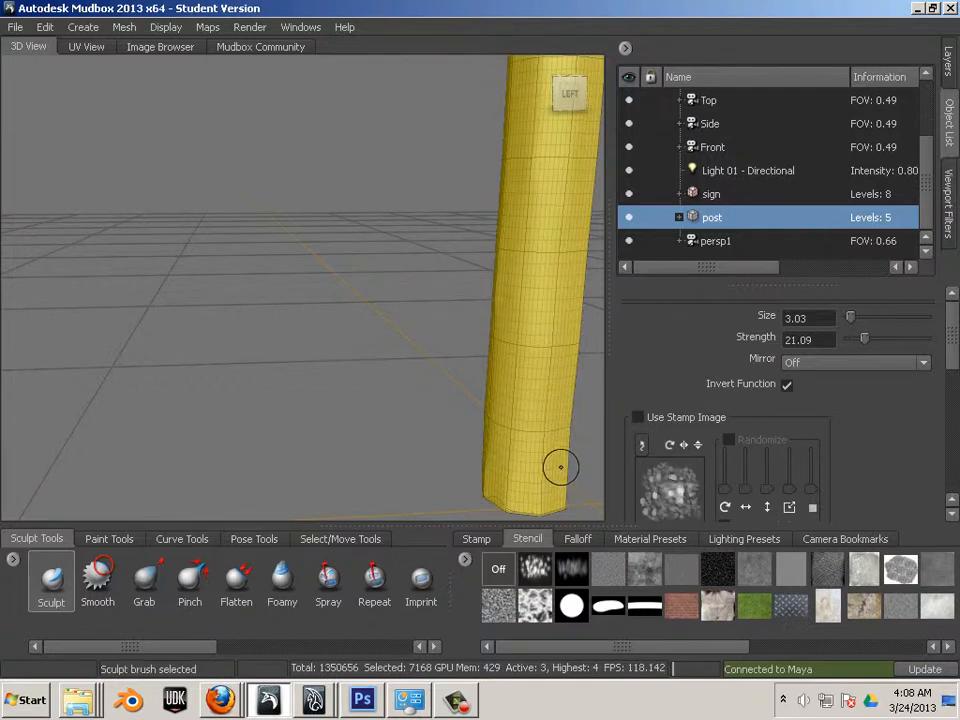
mouse_move(535, 499)
left_mouse_down("shift")
mouse_move(533, 509)
mouse_move(498, 507)
left_mouse_up("shift")
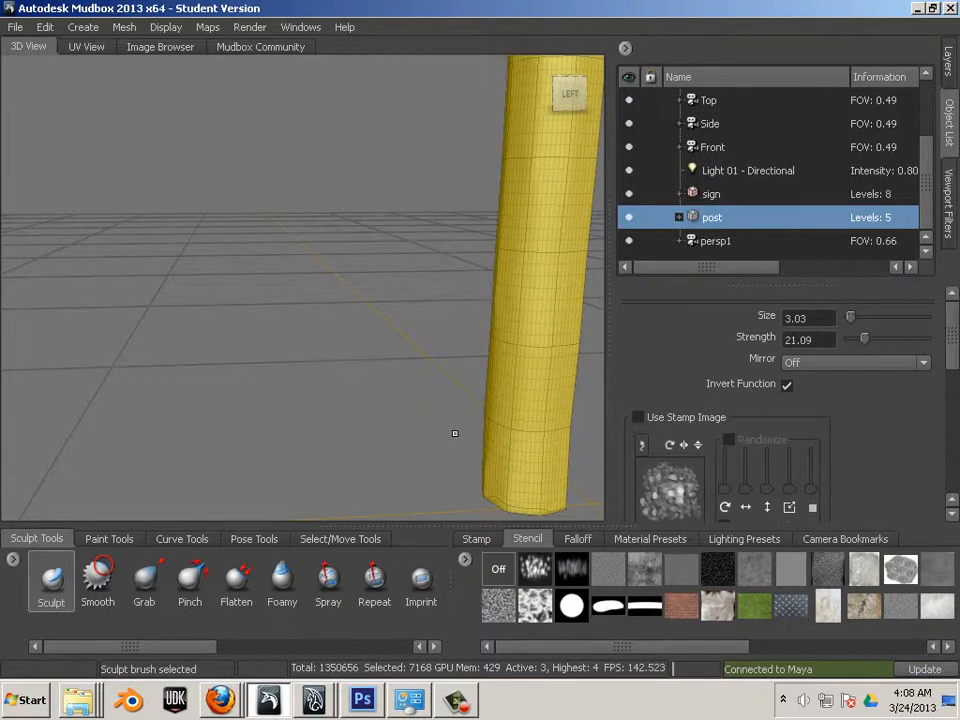
- Work around the lower post, smoothing its vertical edges on the left, front, right and back sides
left_click_drag(417, 427, 306, 388, "alt")
key("shift")
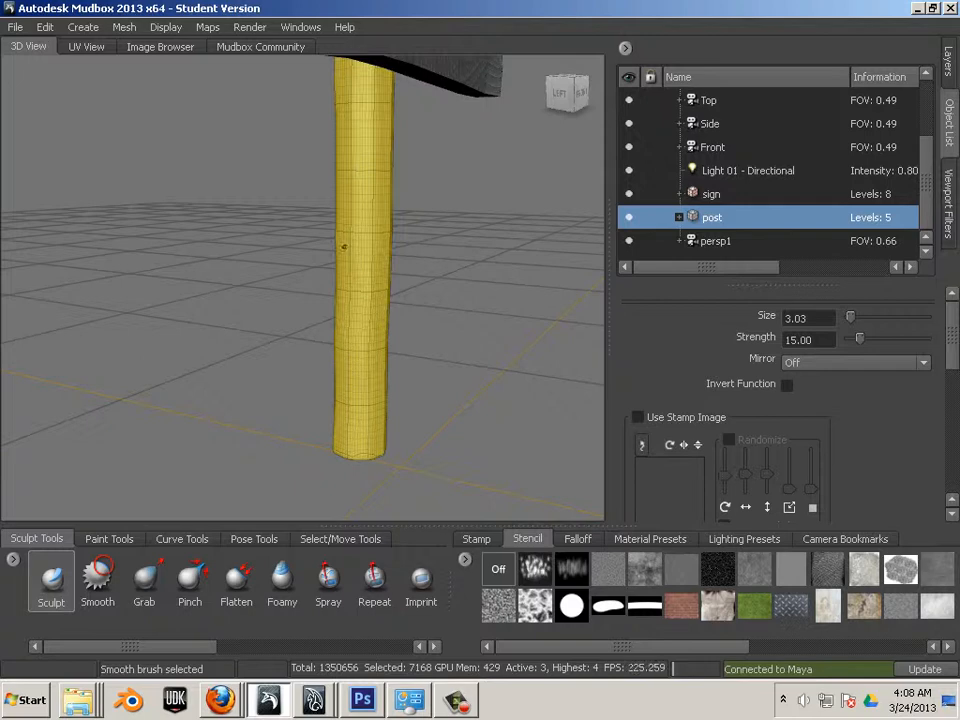
mouse_move(443, 268)
left_mouse_down("alt")
mouse_move(274, 278)
mouse_move(322, 343)
left_mouse_up("alt")
key("shift")
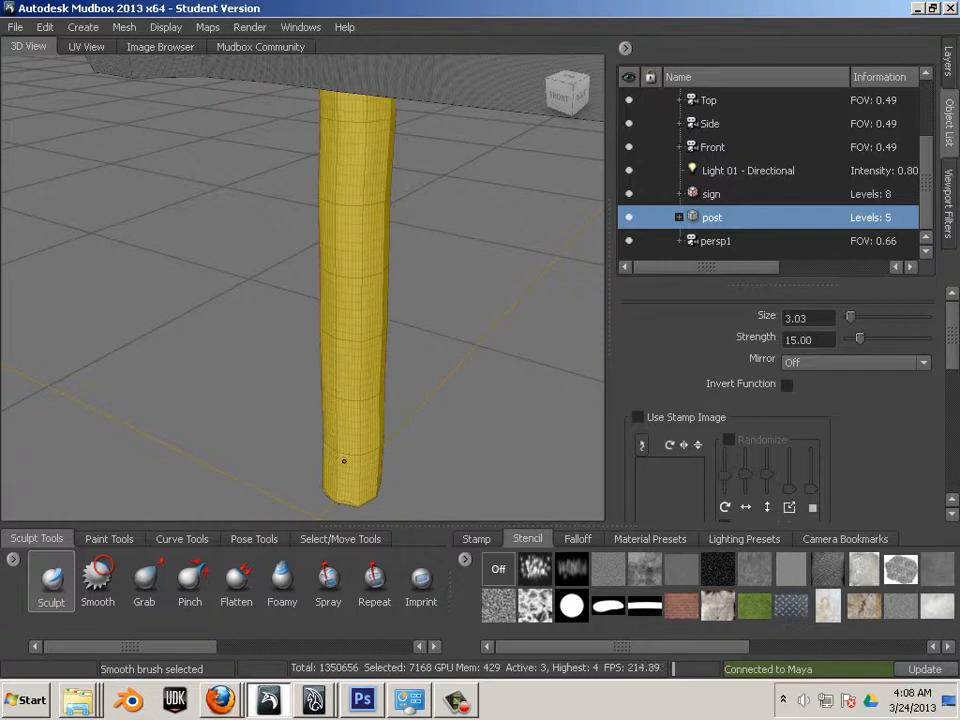
mouse_move(332, 505)
left_mouse_down("alt")
mouse_move(290, 492)
mouse_move(328, 486)
left_mouse_up("alt")
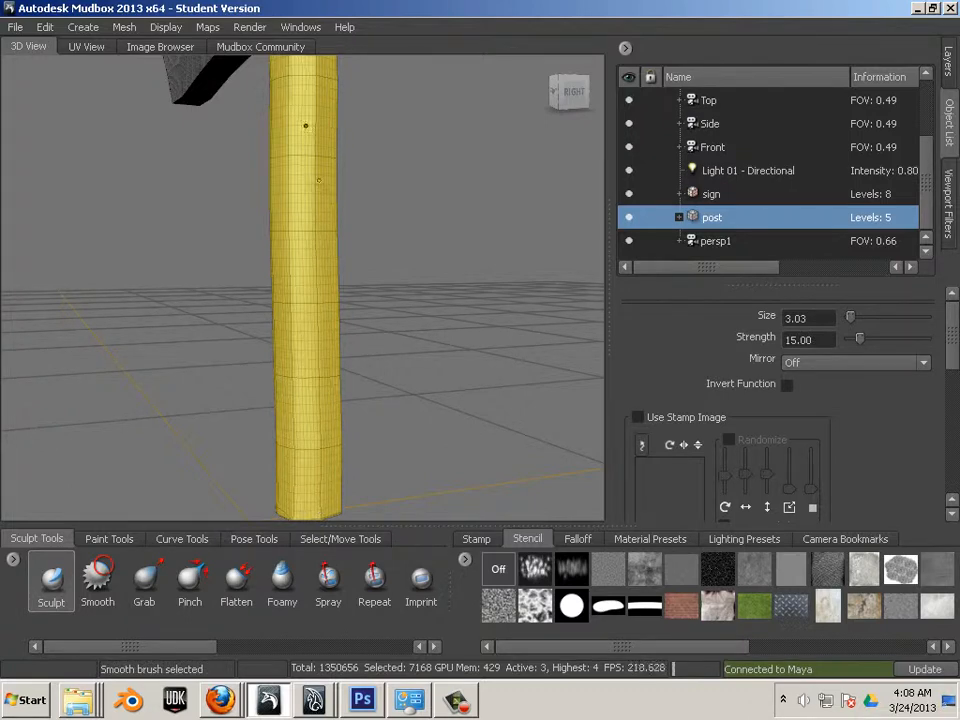
mouse_move(298, 269)
left_mouse_down("alt")
mouse_move(373, 294)
mouse_move(317, 296)
mouse_move(255, 461)
left_mouse_up("alt")
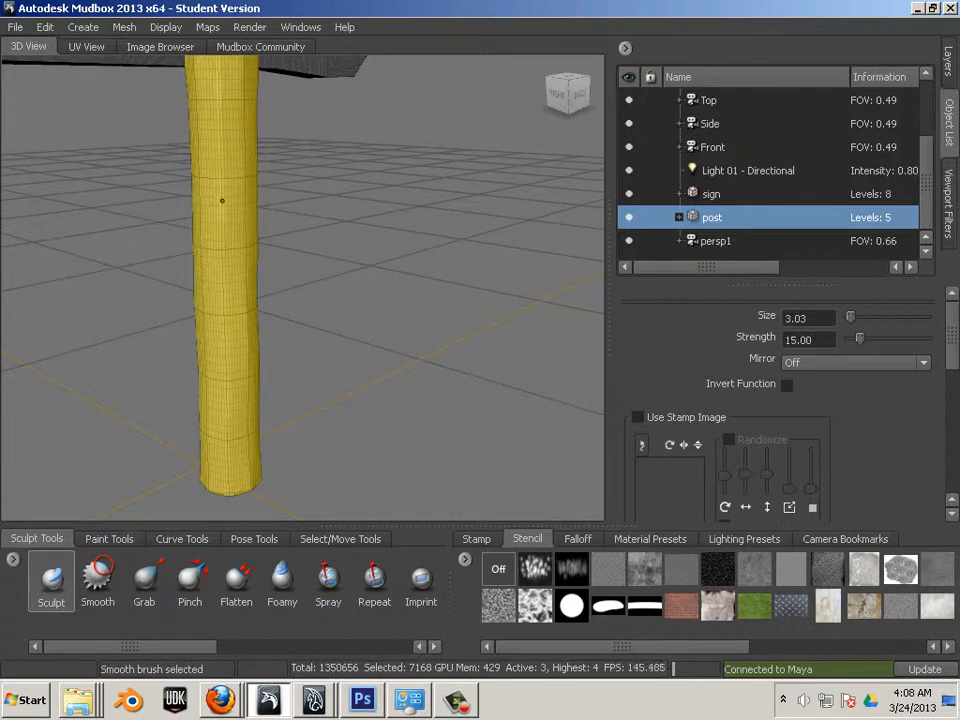
- Smooth the vertical edges of the upper post above and behind the sign, on its right and back sides
left_click_drag(217, 97, 287, 158, "alt")
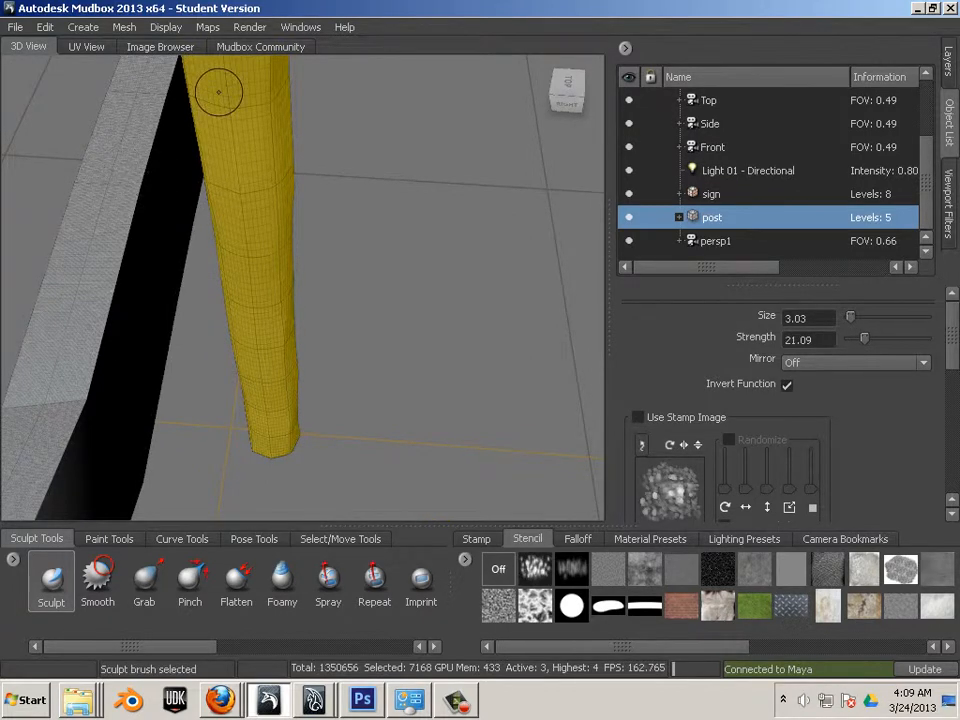
middle_click_drag(373, 169, 362, 222, "alt")
left_click_drag(362, 221, 336, 248, "alt")
key("shift")
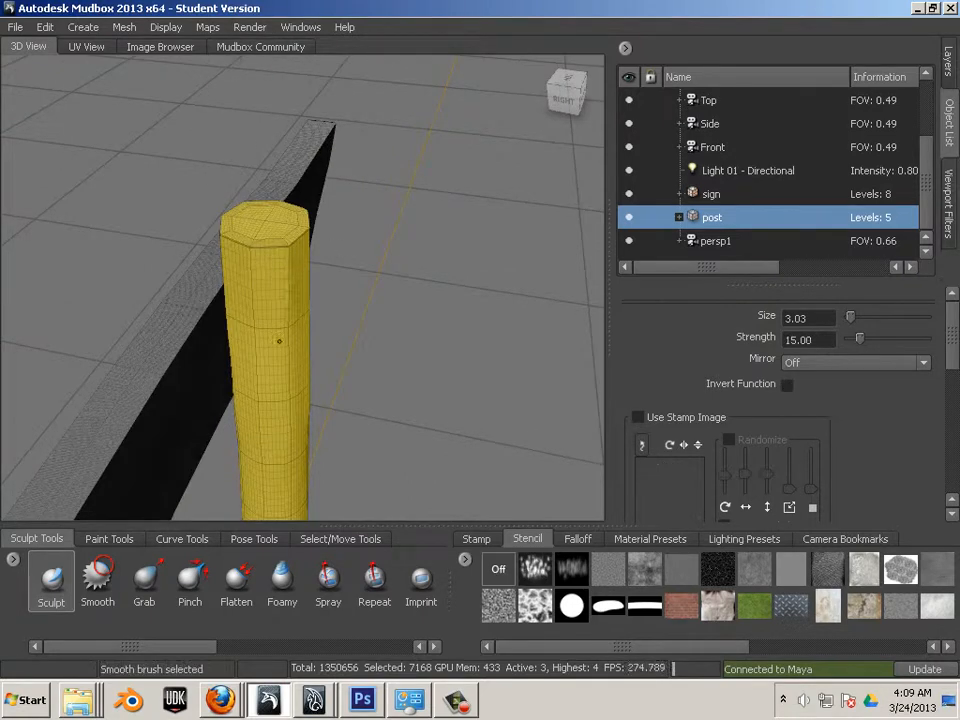
mouse_move(401, 332)
left_mouse_down("alt")
mouse_move(319, 302)
mouse_move(298, 313)
mouse_move(26, 138)
left_mouse_up("alt")
key("shift")
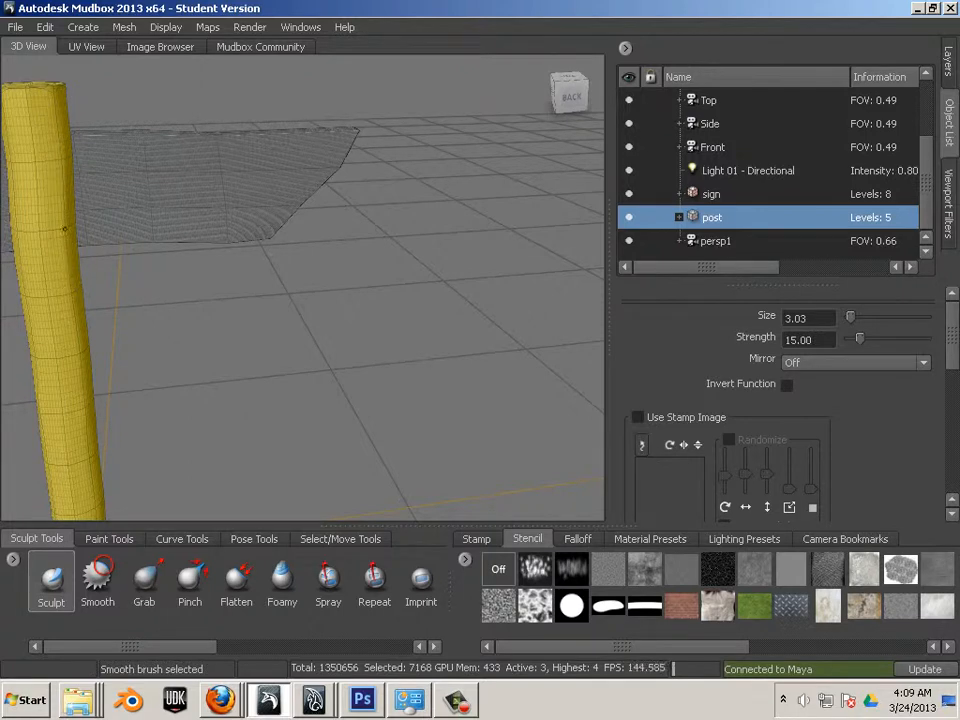
- Smooth the remaining hard edges along the middle of the post and down the front to its base
left_click_drag(159, 349, 264, 223, "alt")
key("shift")
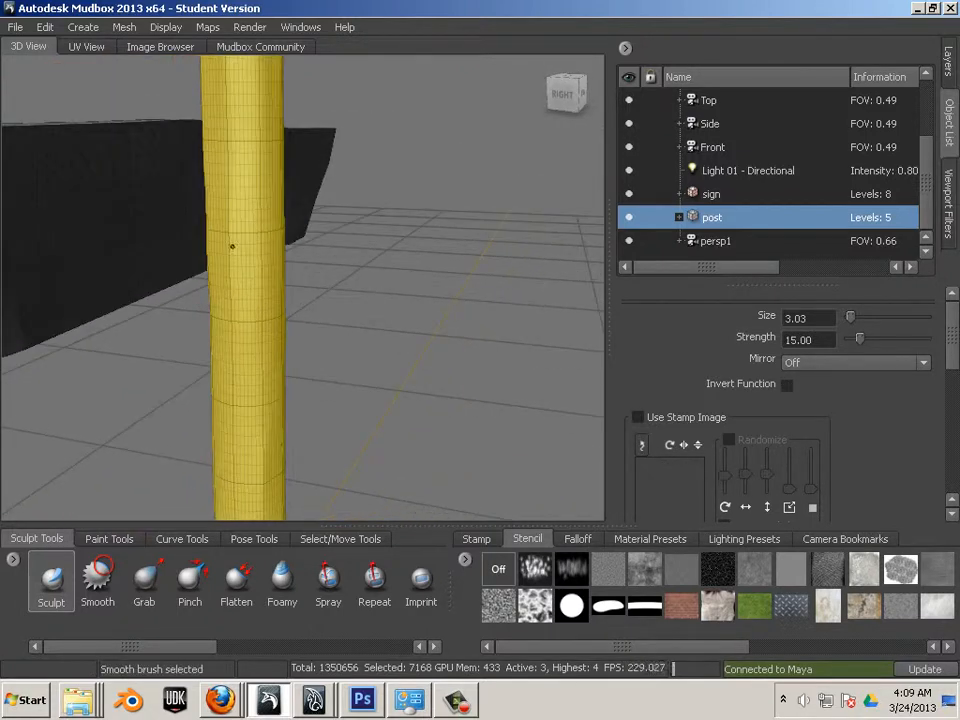
mouse_move(306, 300)
left_mouse_down("alt")
mouse_move(491, 349)
mouse_move(514, 332)
mouse_move(506, 122)
left_mouse_up("alt")
key("shift")
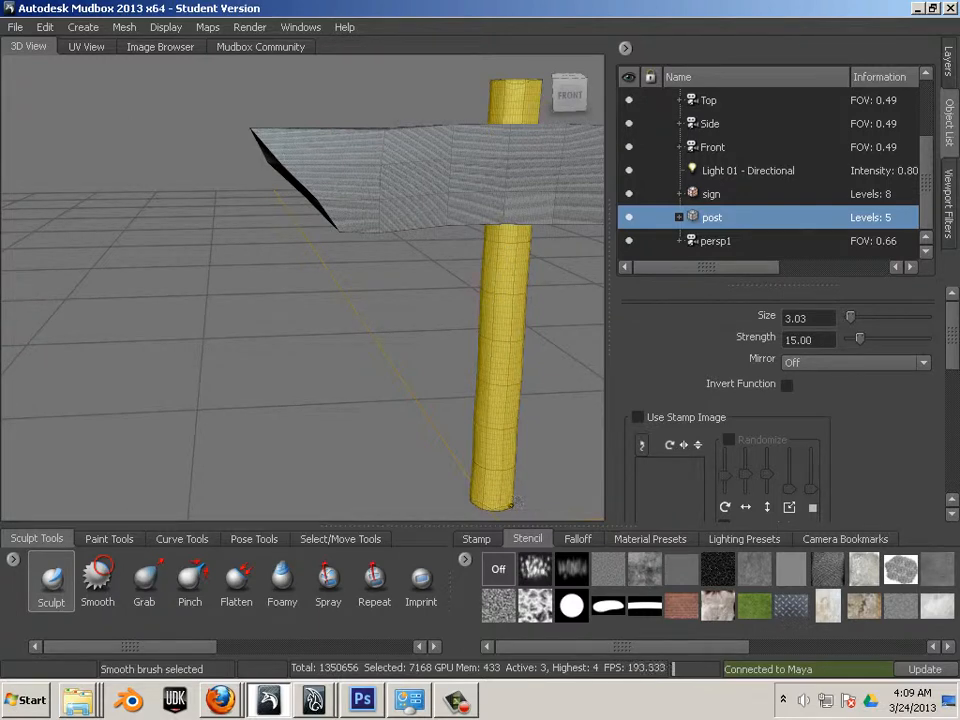
left_click_drag(507, 503, 210, 370, "alt")
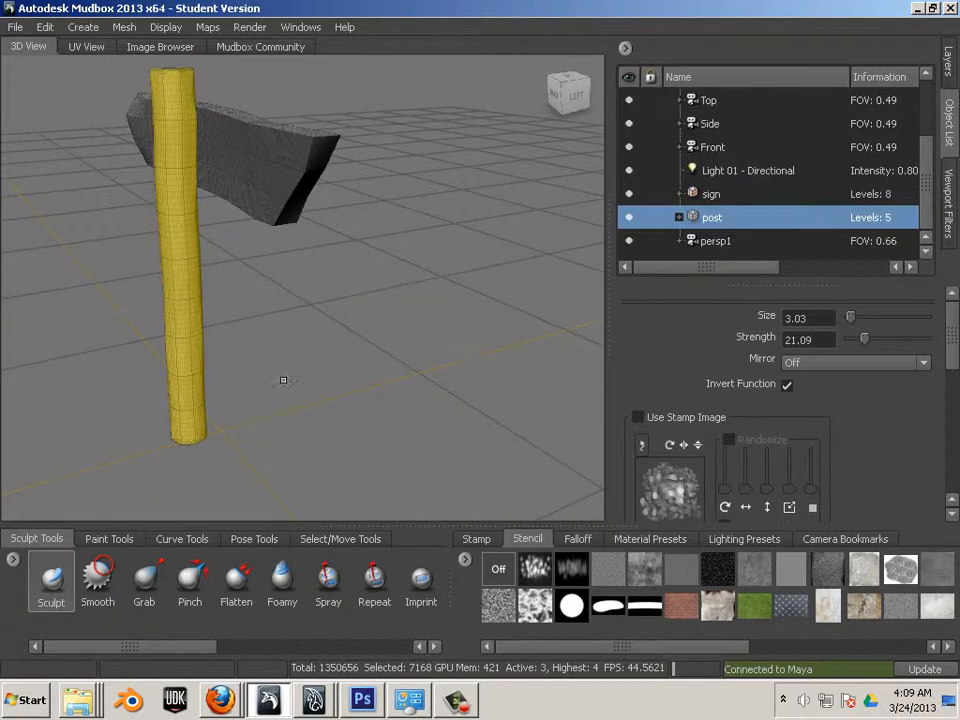
- Turn off the wireframe display and inspect the shaded surfaces of the sign and post
mouse_move(310, 317)
left_mouse_down("alt")
mouse_move(212, 315)
mouse_move(245, 249)
left_mouse_up("alt")
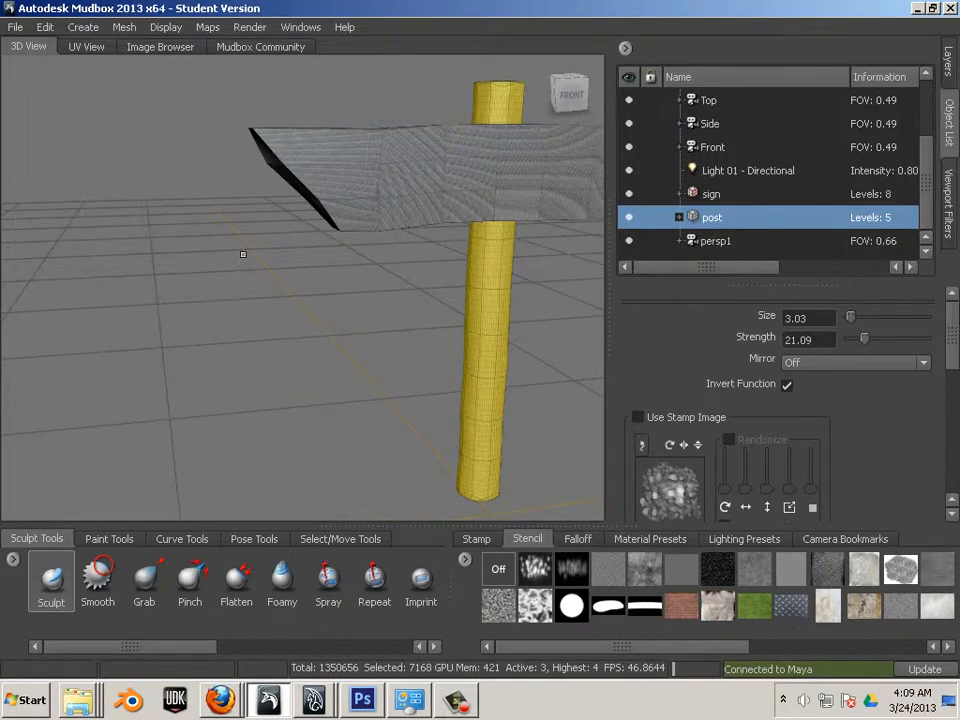
middle_click_drag(243, 254, 164, 322, "alt")
right_click_drag(164, 322, 281, 365, "alt")
middle_click_drag(268, 343, 313, 321, "alt")
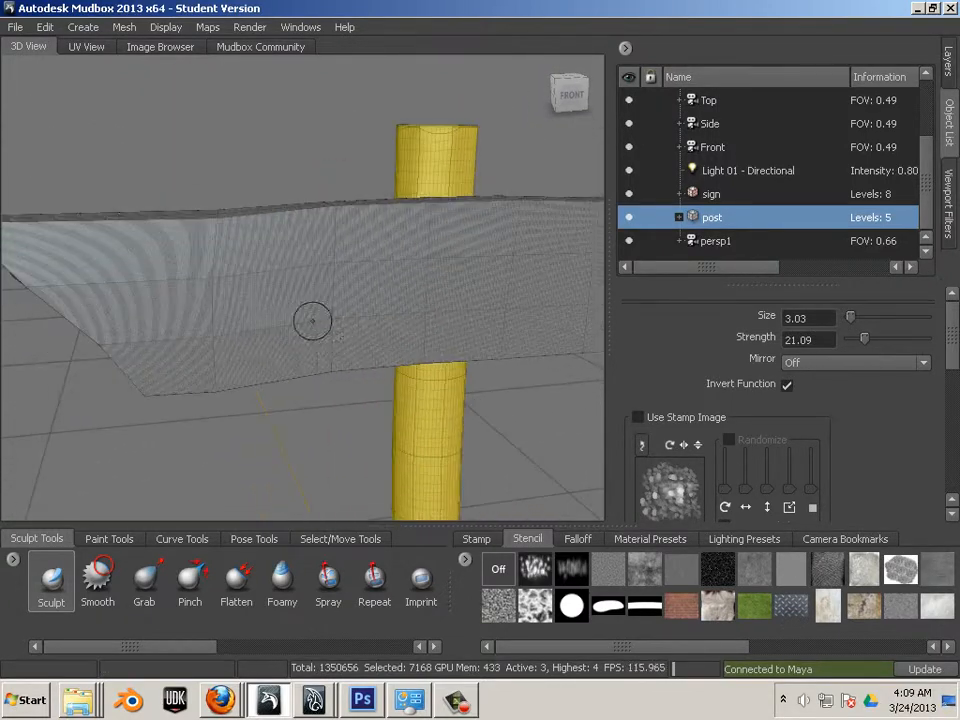
left_click_drag(312, 320, 300, 315, "alt")
left_click(124, 27)
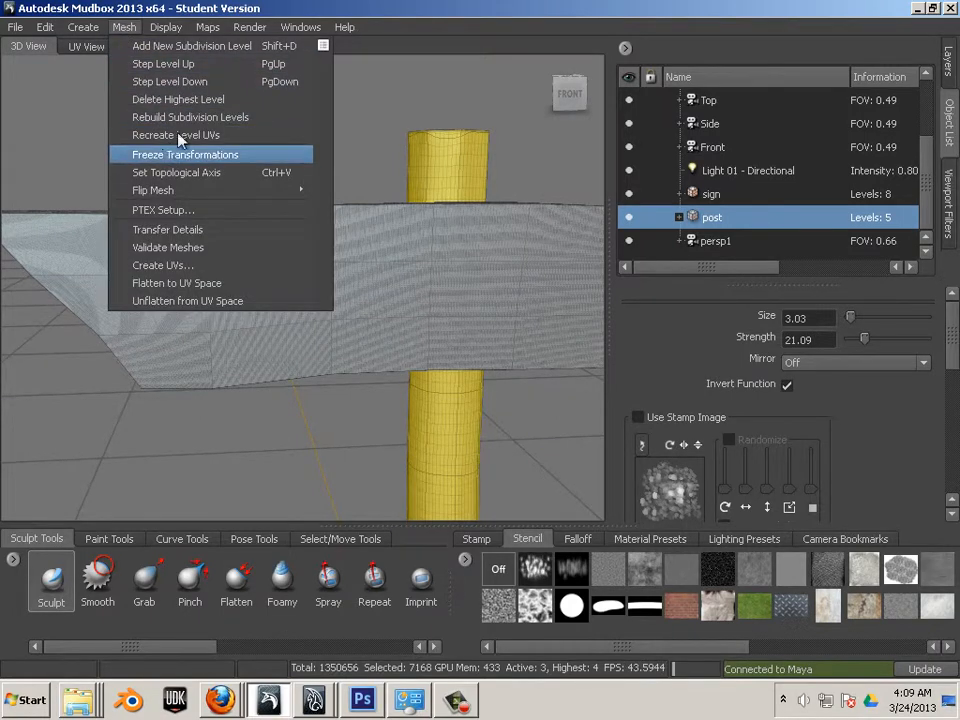
left_click(204, 206)
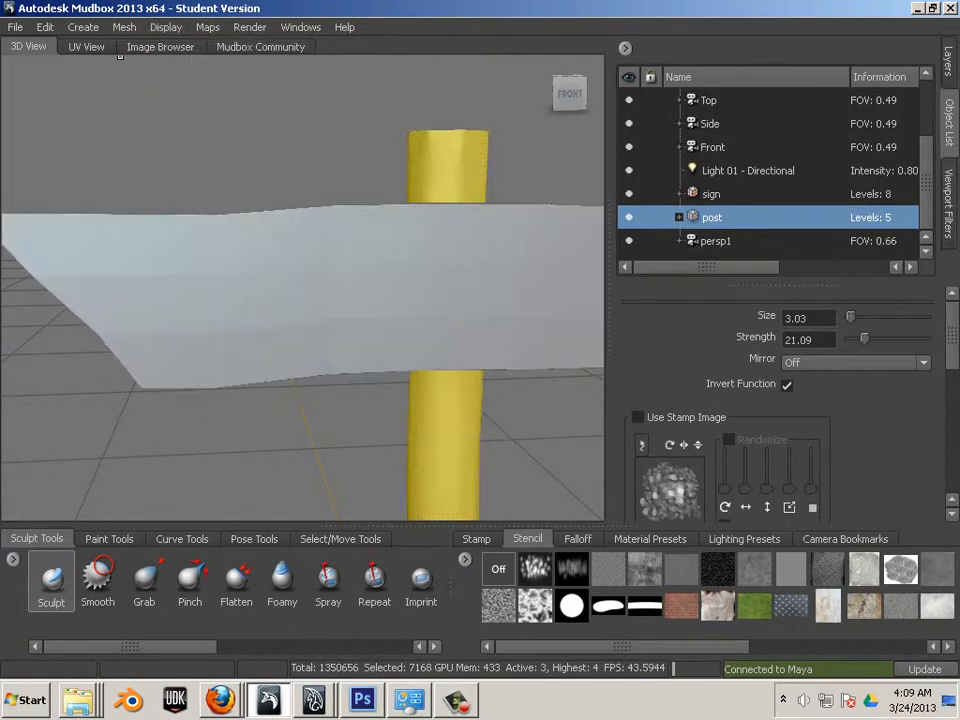
left_click_drag(225, 208, 251, 186, "alt")
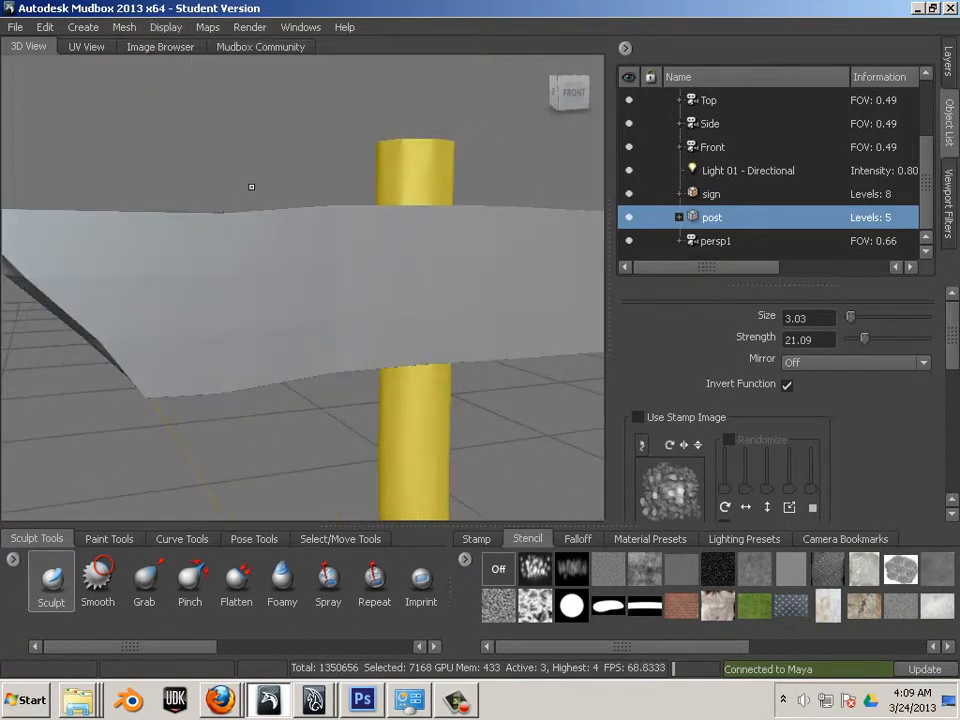
- Switch to the Objects selection tool and deselect everything so neither the sign nor the post is highlighted
key("shift")
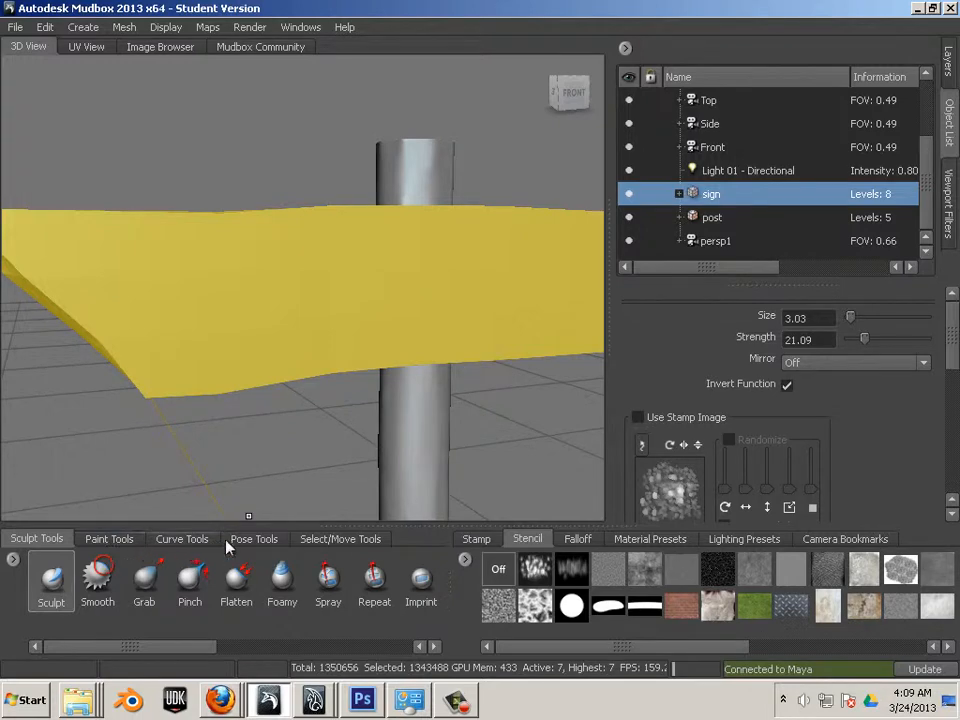
left_click(316, 540)
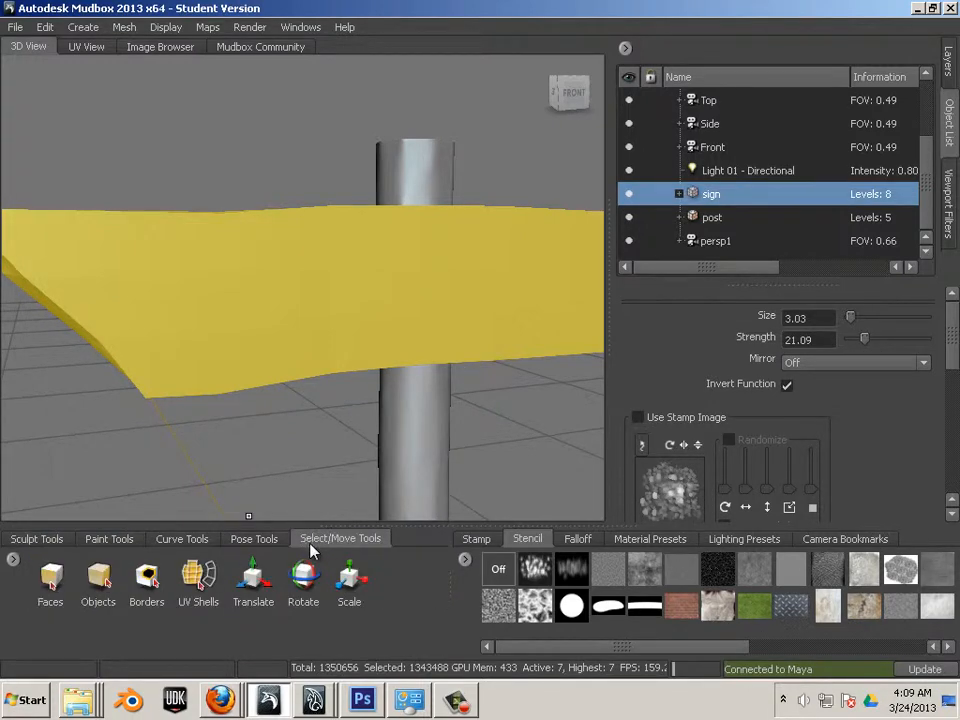
left_click(98, 580)
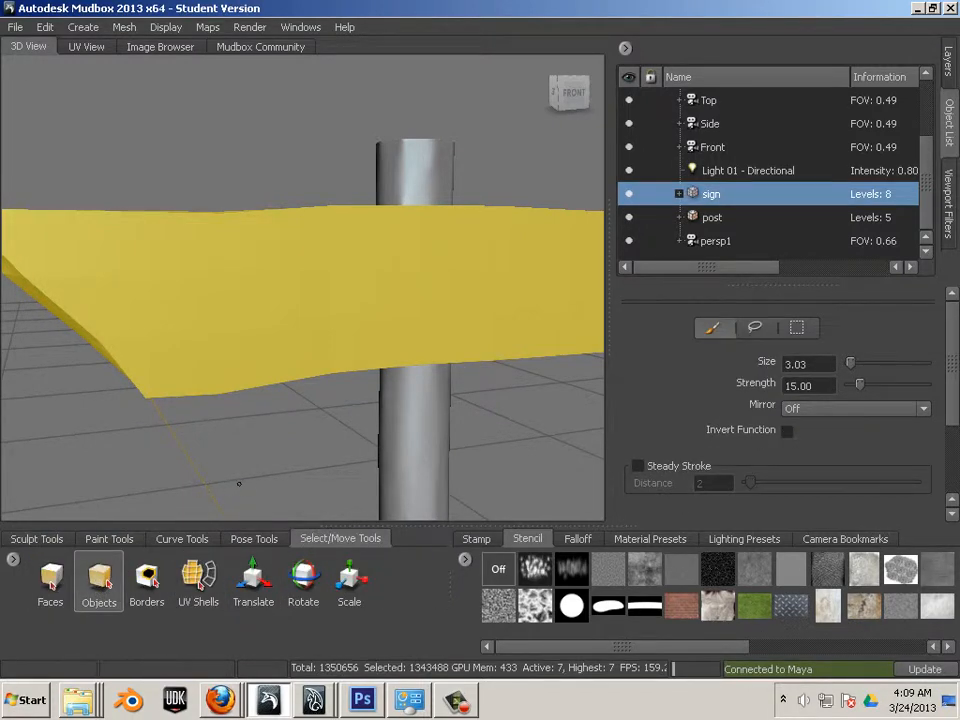
left_click(238, 484)
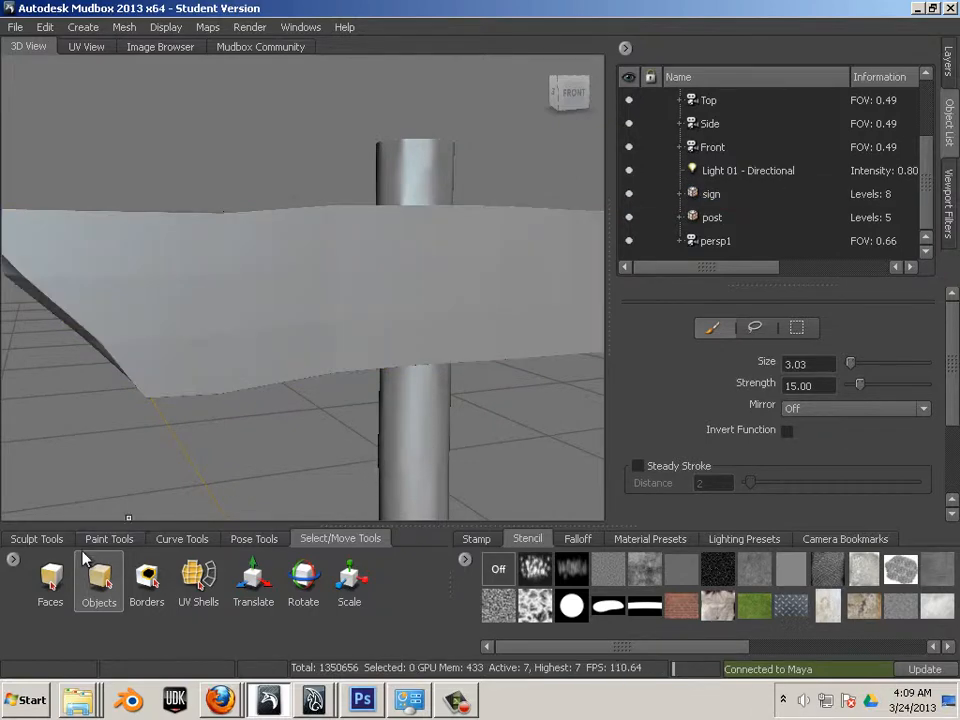
- Activate the Sculpt brush and lower the sign's mesh to subdivision level 5
left_click(40, 539)
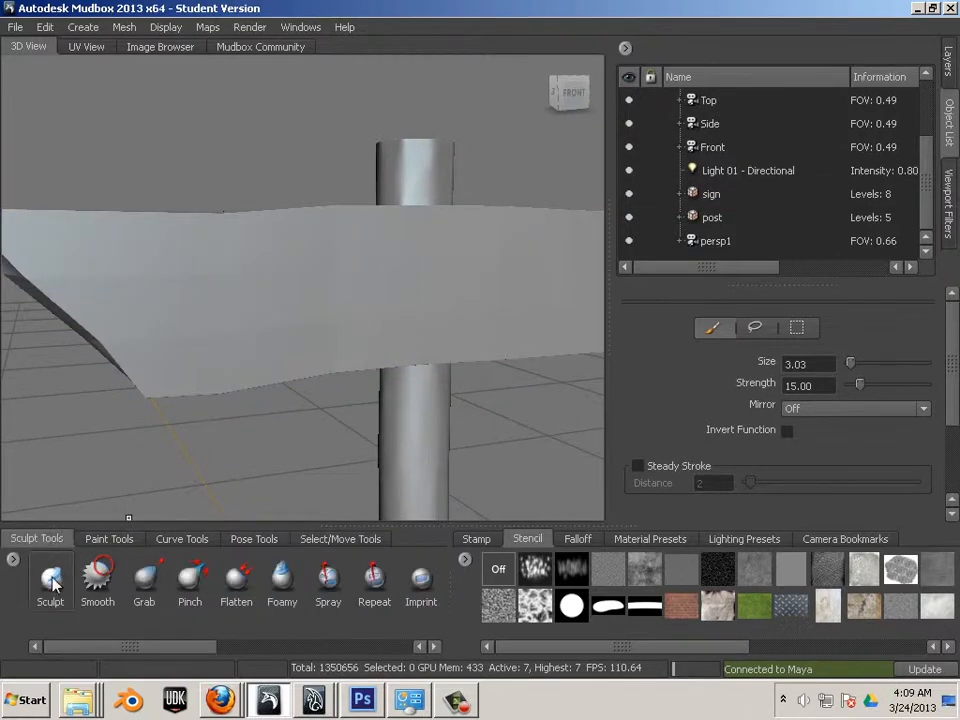
left_click(52, 580)
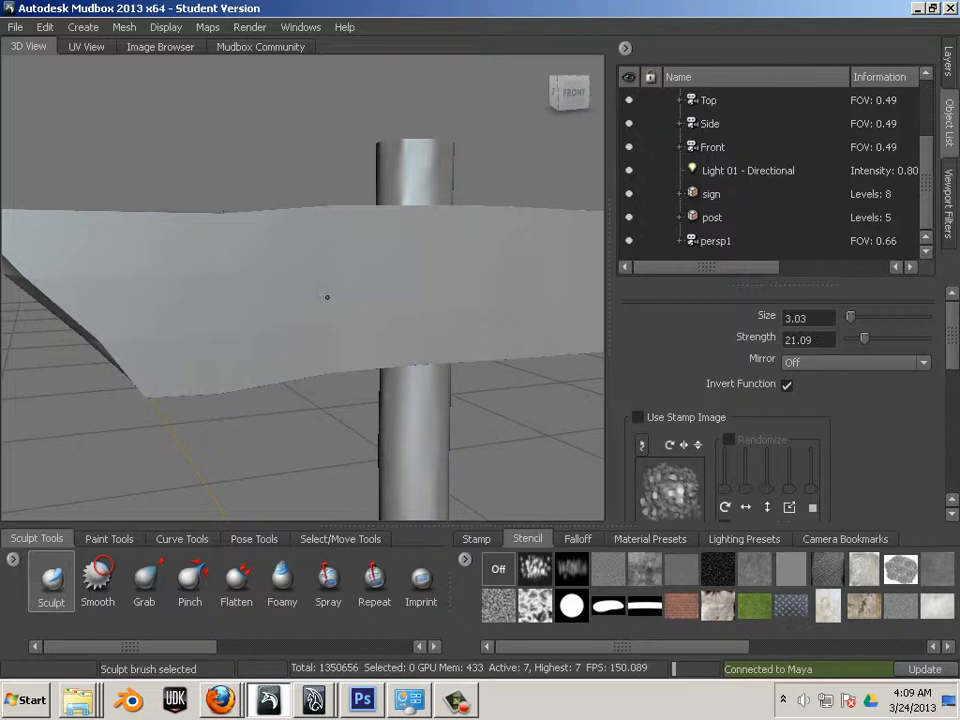
mouse_move(328, 296)
left_mouse_down("alt")
mouse_move(380, 330)
mouse_move(429, 396)
mouse_move(341, 353)
mouse_move(347, 197)
left_mouse_up("alt")
key("shift")
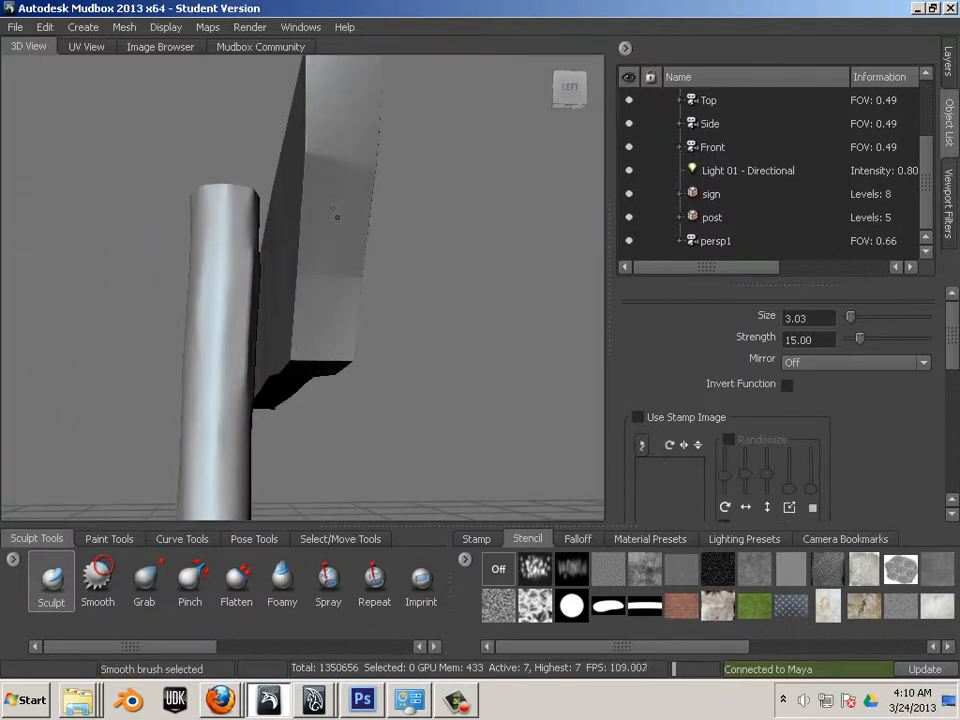
key("Page_Down")
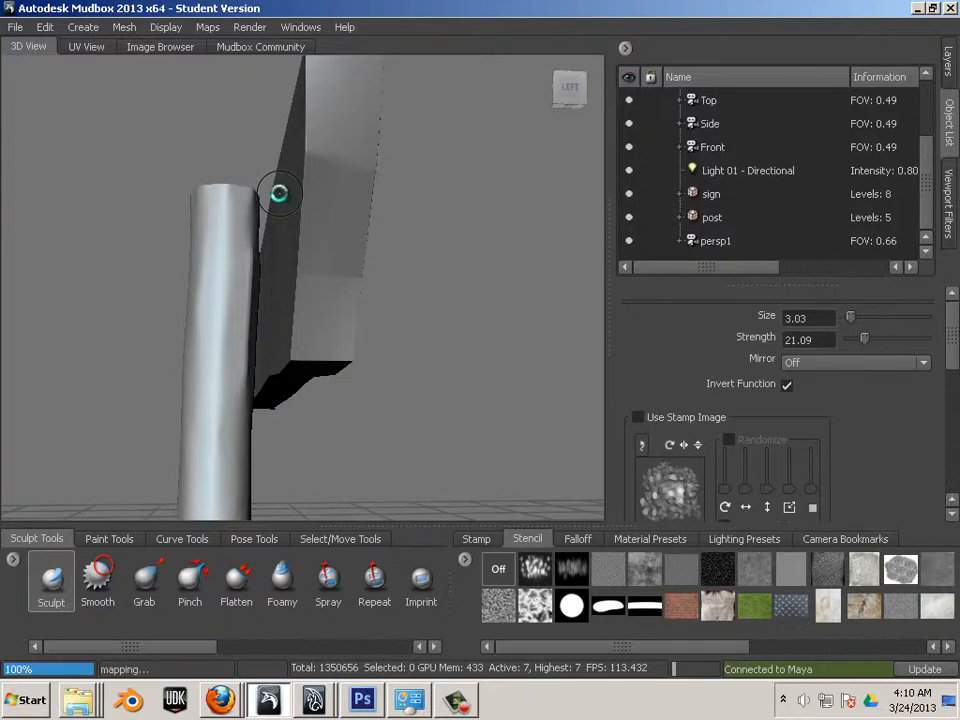
key("Page_Down")
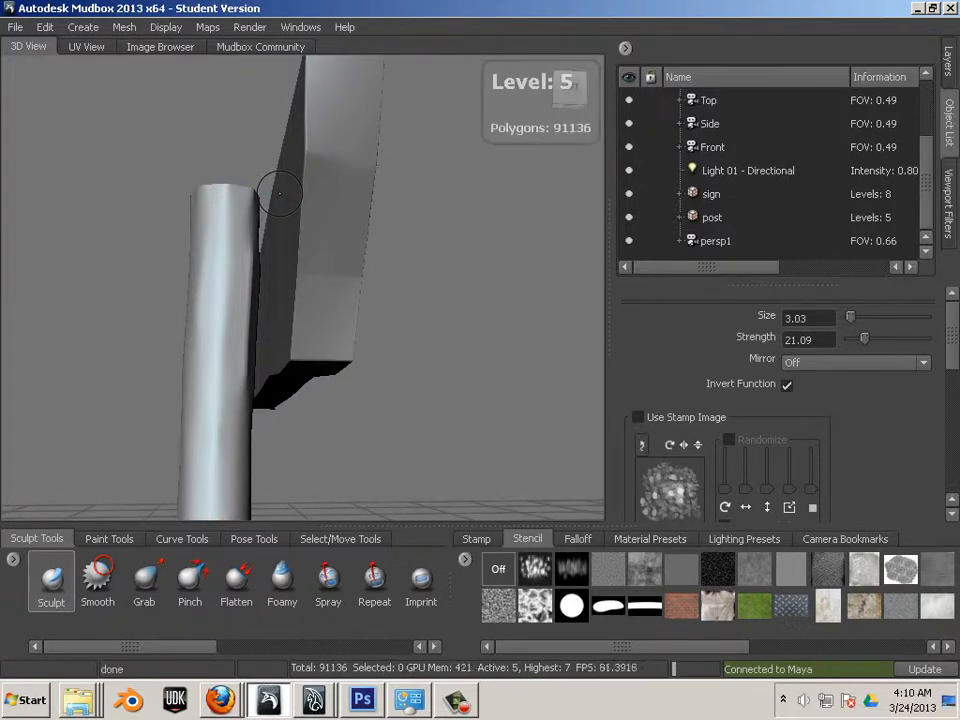
- Smooth the hard creases across the sign's pointed left end, working along its end face
key("shift")
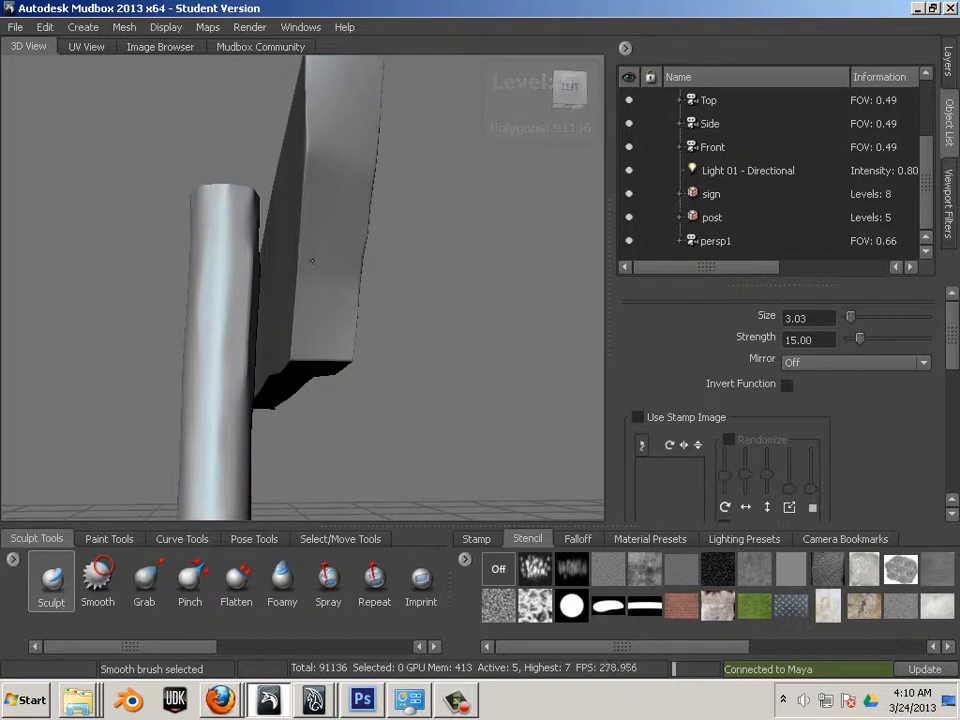
left_click_drag(306, 311, 422, 292, "alt")
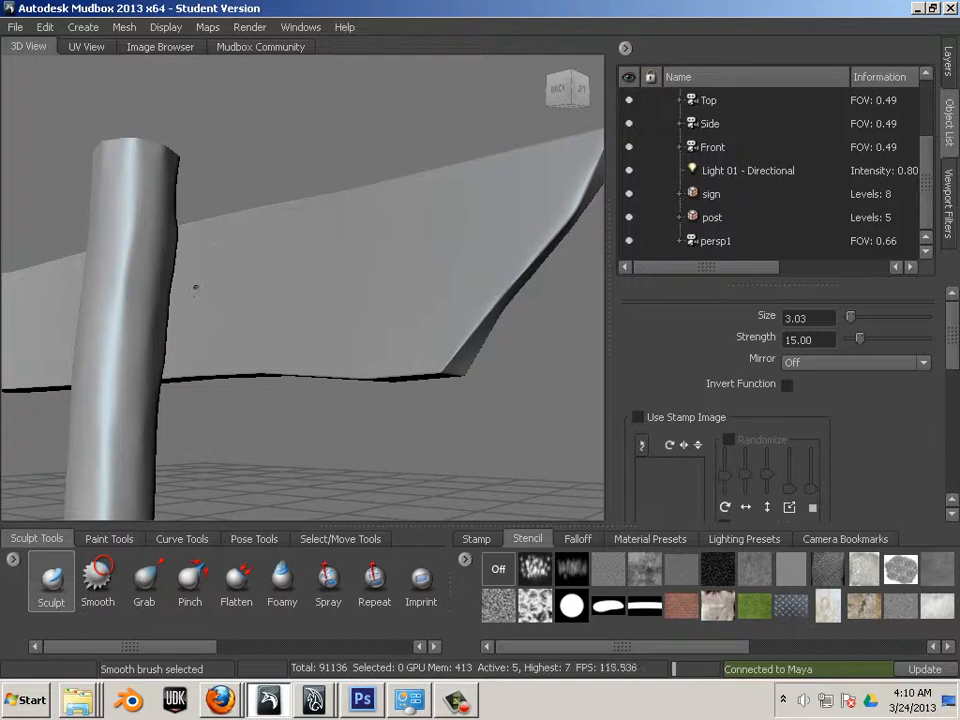
left_click_drag(377, 332, 136, 347, "alt")
mouse_move(326, 332)
left_mouse_down("alt")
mouse_move(295, 327)
mouse_move(302, 339)
left_mouse_up("alt")
key("shift")
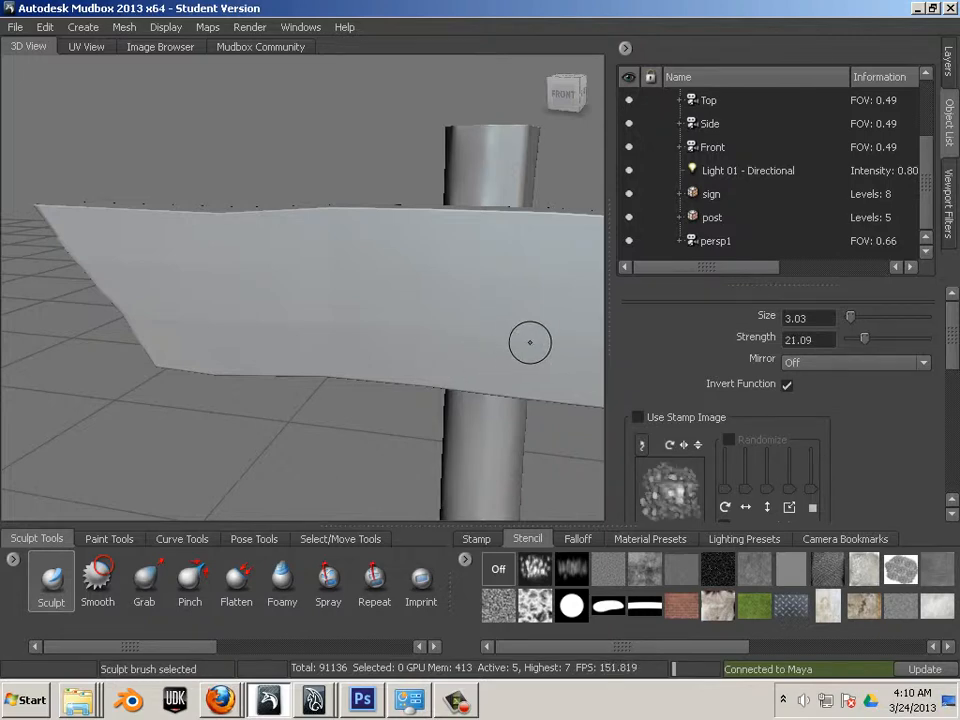
- Smooth the two horizontal creases across the end face at the sign's right end
mouse_move(525, 339)
left_mouse_down("alt")
mouse_move(381, 336)
mouse_move(407, 326)
mouse_move(381, 280)
left_mouse_up("alt")
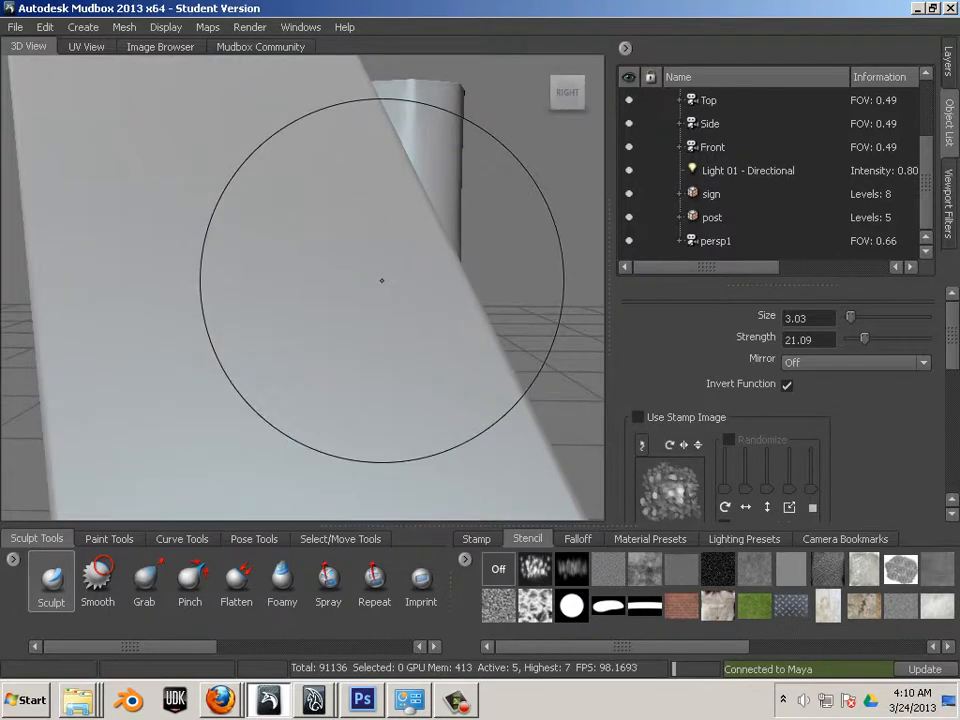
right_click_drag(381, 280, 316, 268, "alt")
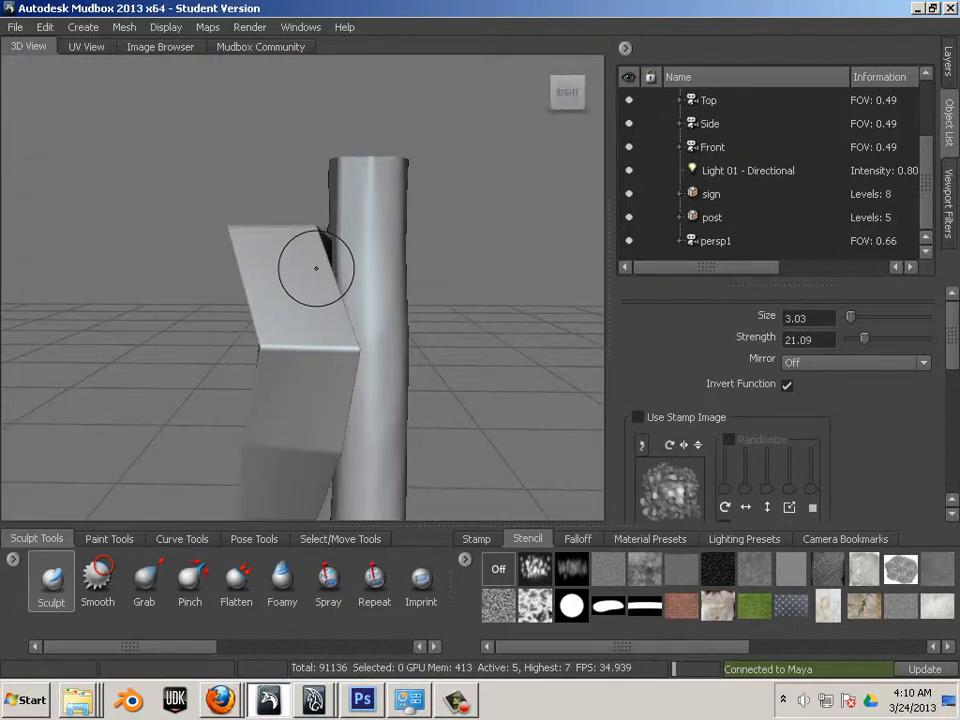
left_click_drag(403, 390, 478, 398, "alt")
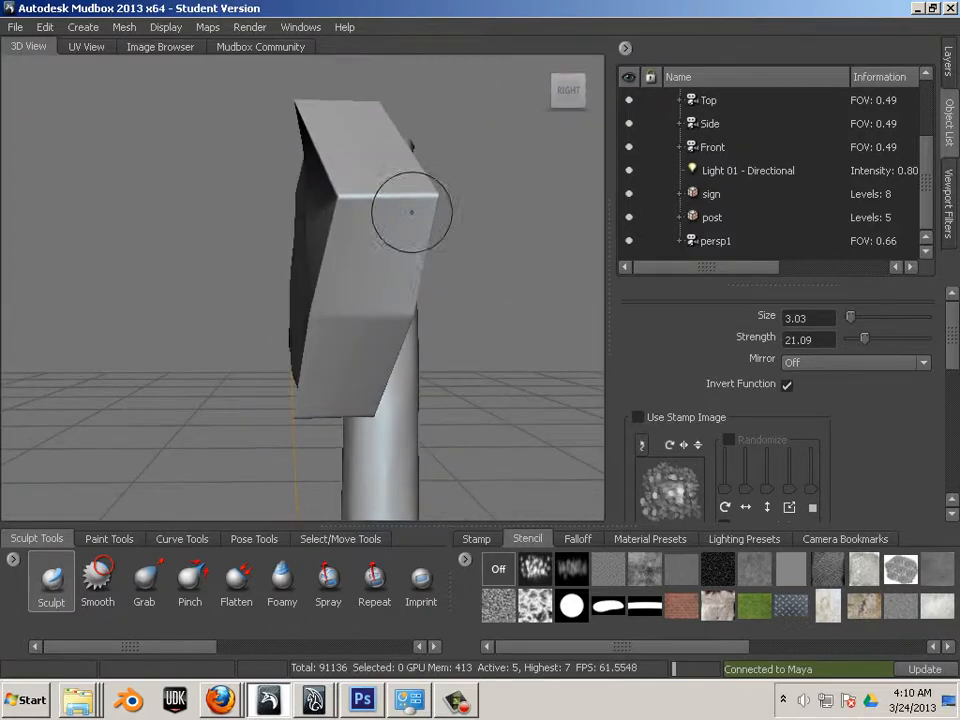
key("shift")
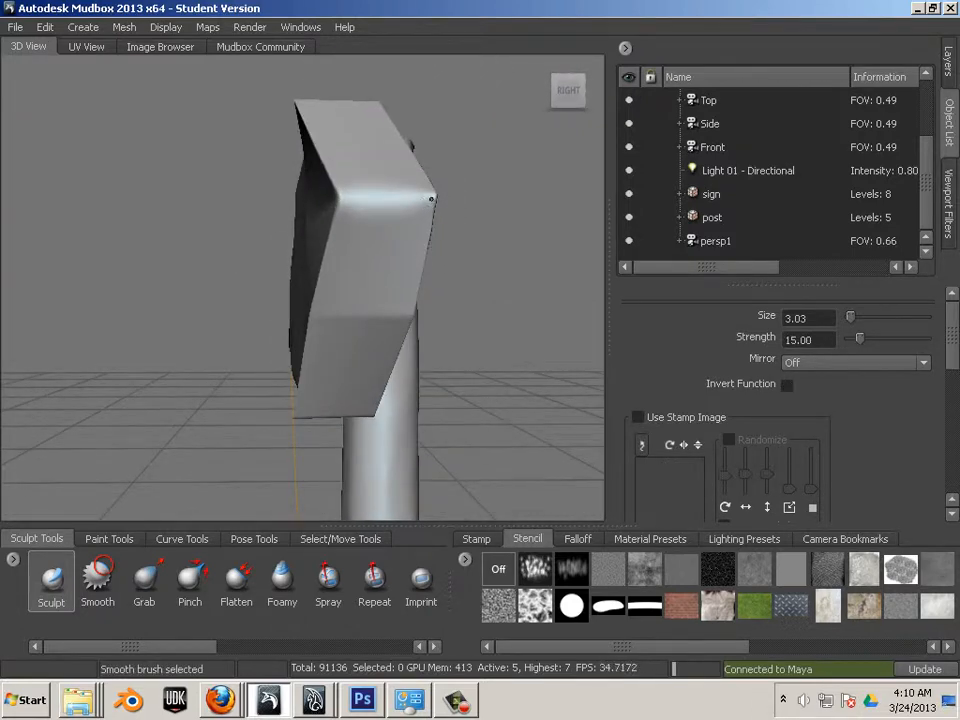
left_click_drag(432, 199, 400, 301)
left_click_drag(345, 342, 321, 332, "shift")
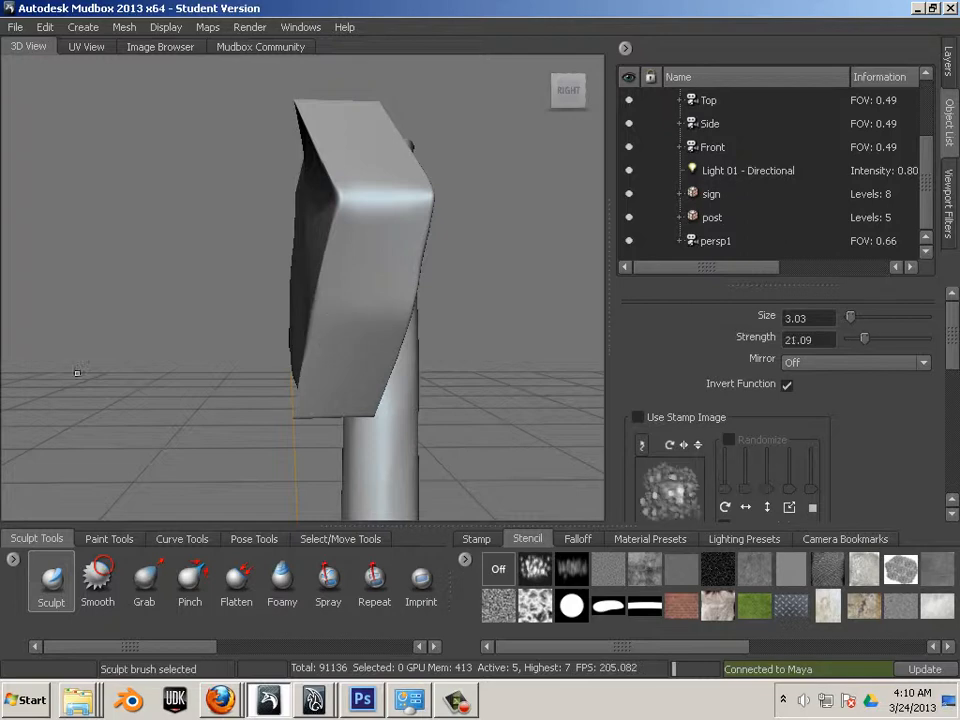
- Smooth the angular bends and edges on the sign's front face near its right end
mouse_move(77, 371)
left_mouse_down("alt")
mouse_move(371, 381)
mouse_move(450, 425)
left_mouse_up("alt")
left_click_drag(450, 350, 398, 357, "alt")
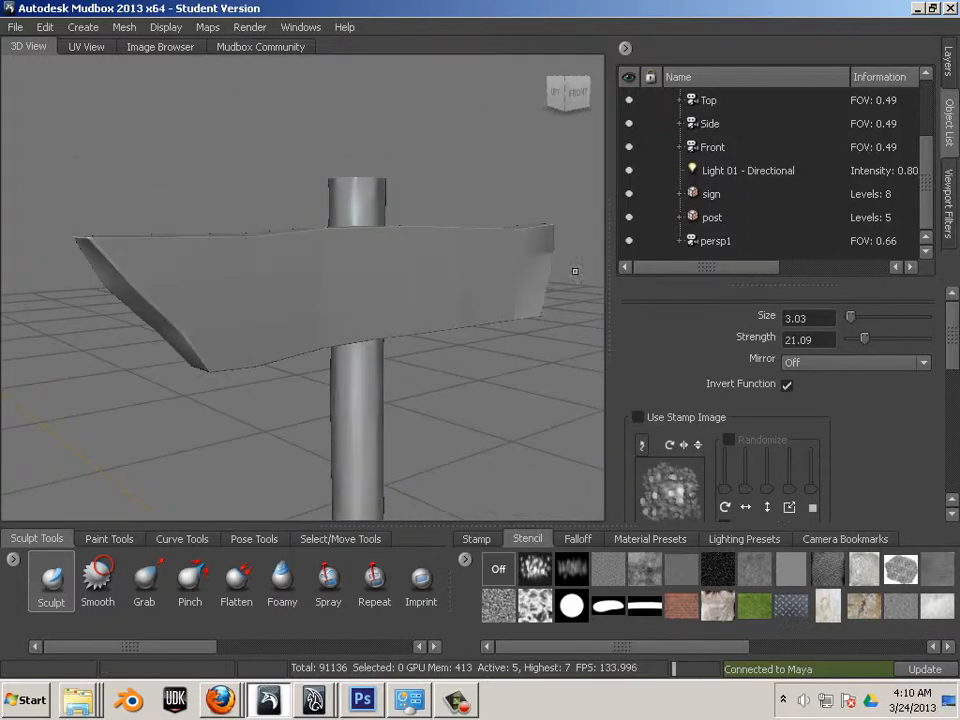
key("shift")
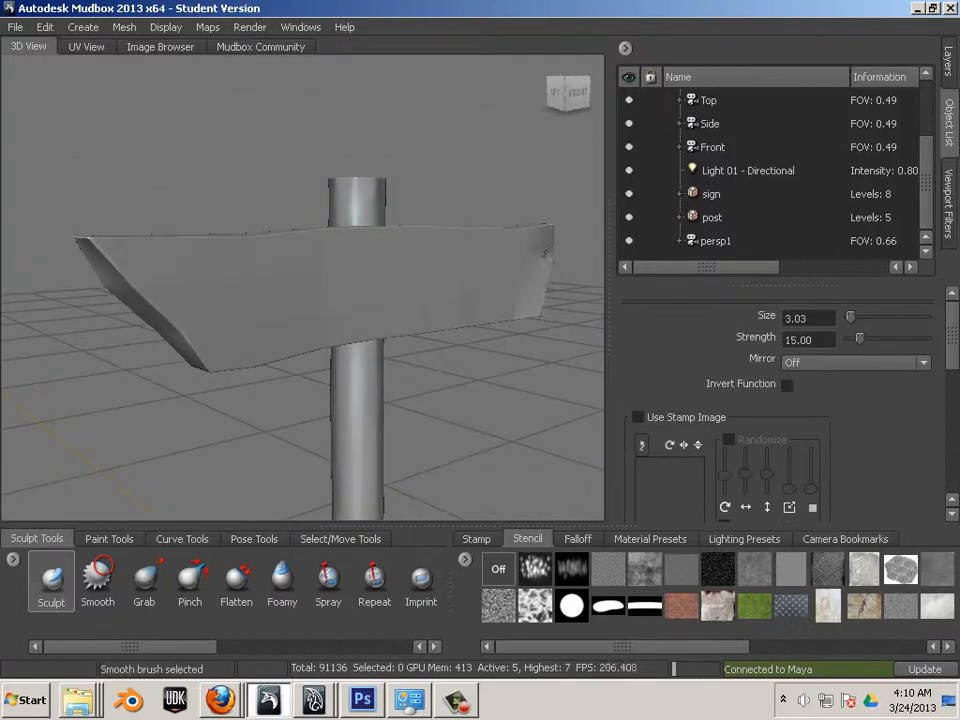
mouse_move(557, 369)
left_mouse_down("alt")
mouse_move(448, 394)
mouse_move(357, 397)
left_mouse_up("alt")
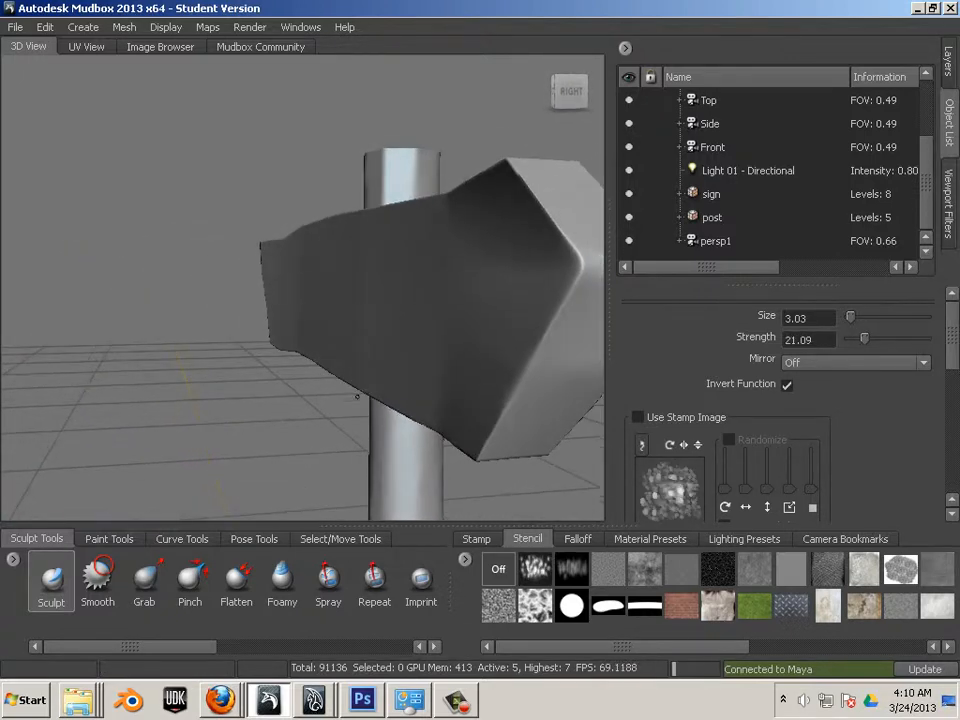
key("shift")
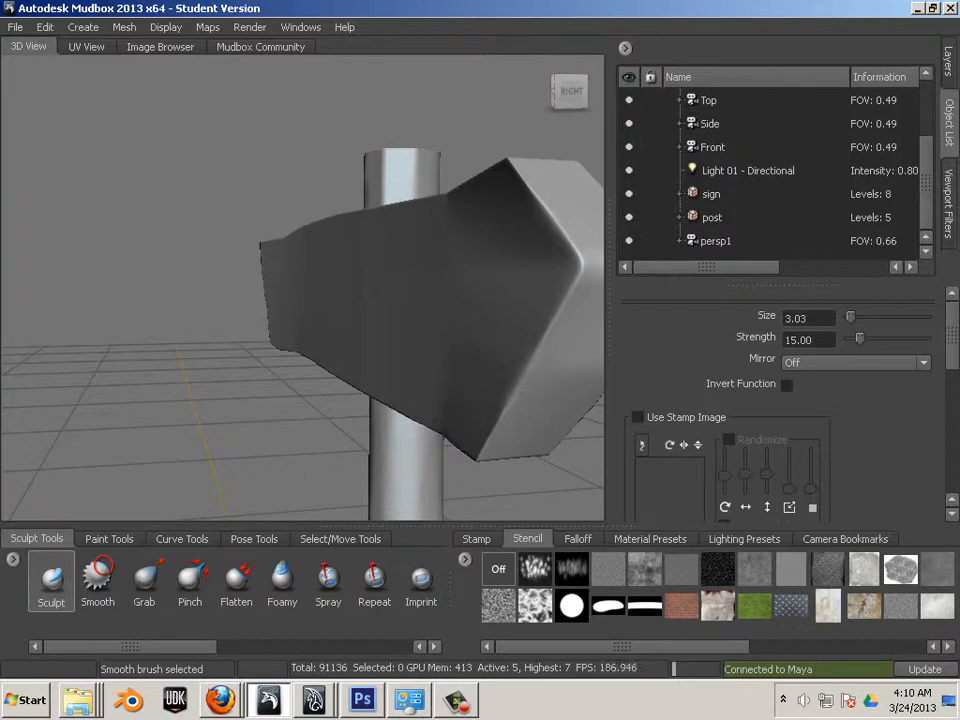
mouse_move(470, 350)
left_mouse_down("alt")
mouse_move(394, 351)
mouse_move(350, 430)
mouse_move(384, 335)
mouse_move(206, 336)
mouse_move(101, 349)
mouse_move(273, 392)
left_mouse_up("alt")
left_click_drag(460, 422, 490, 408, "alt")
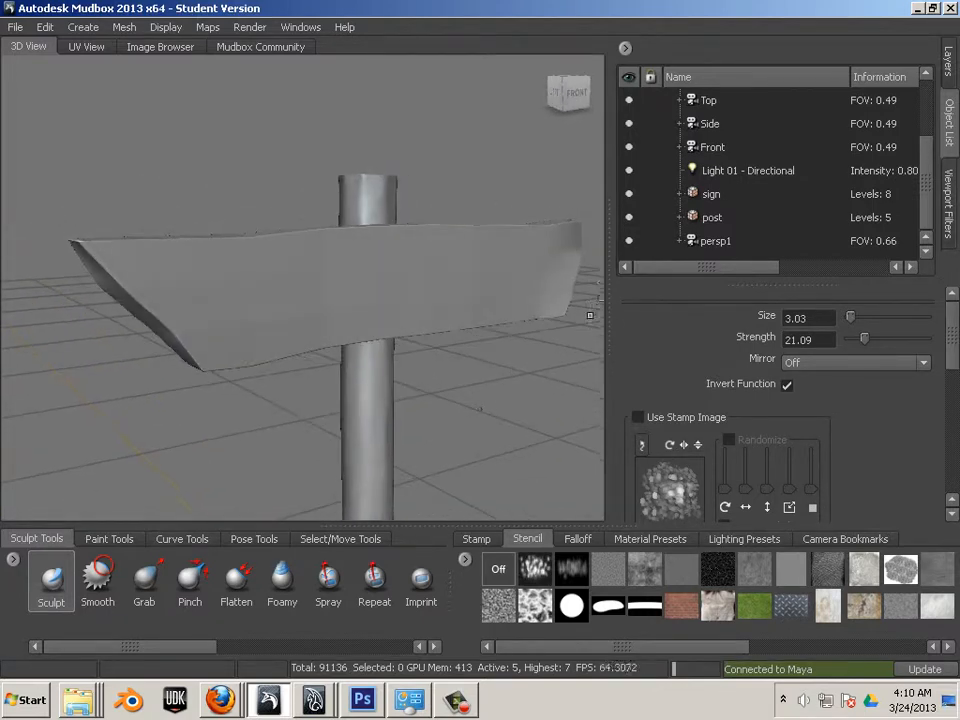
key("shift")
left_click_drag(555, 392, 340, 430, "alt")
left_click_drag(274, 508, 189, 404, "alt")
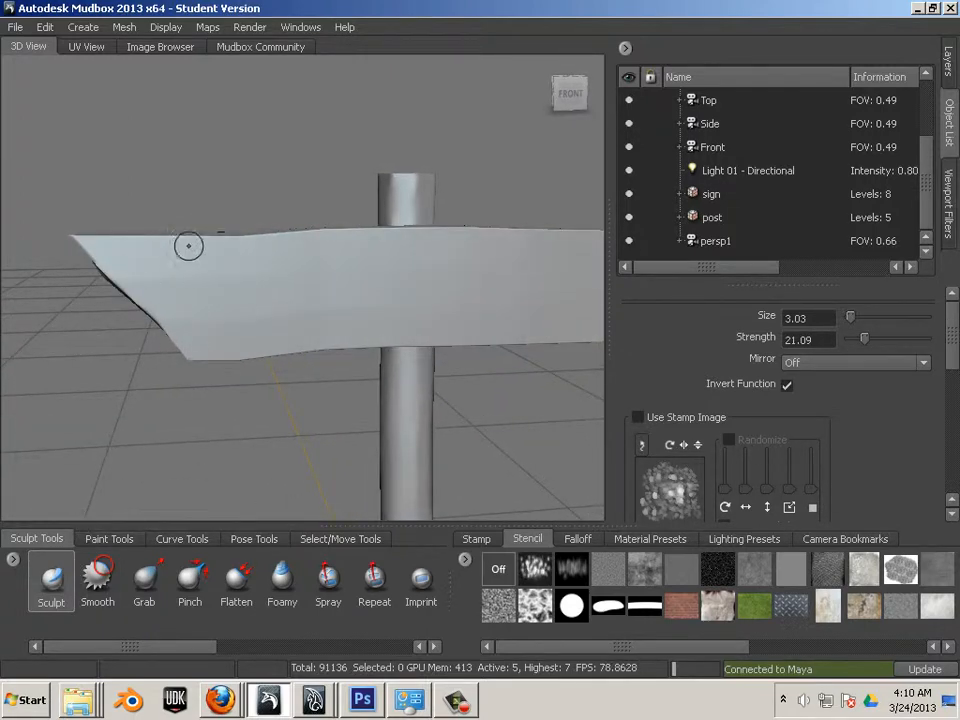
- Reduce the Sculpt brush size to 0.38 for carving fine grooves into the sign's front face
scroll(312, 234, "up", 2)
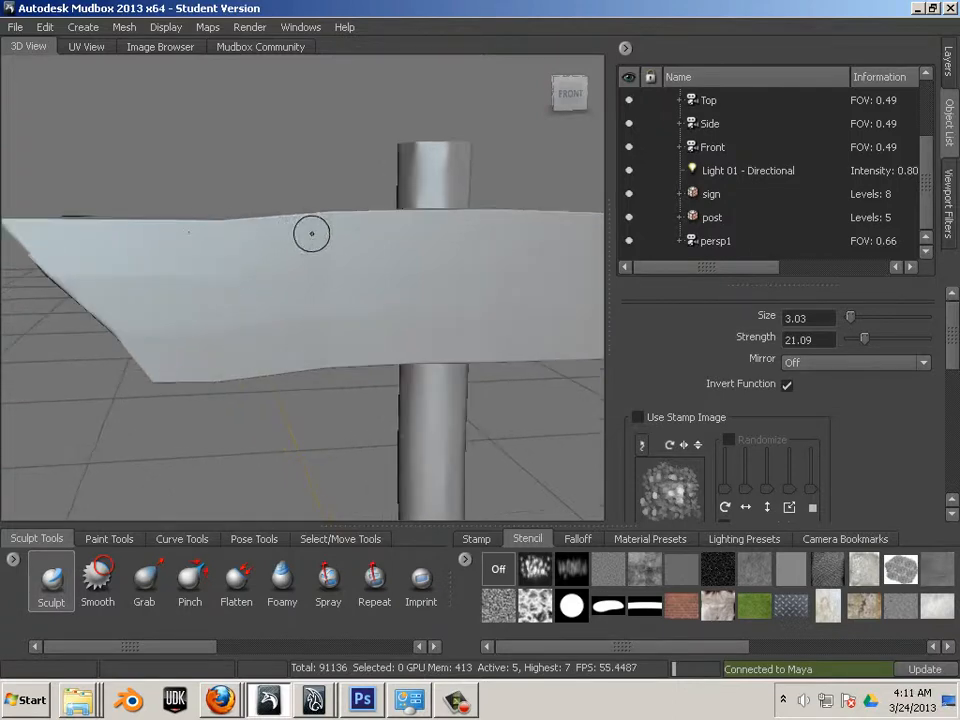
mouse_move(285, 259)
left_mouse_down("alt")
mouse_move(379, 298)
mouse_move(360, 268)
mouse_move(292, 254)
left_mouse_up("alt")
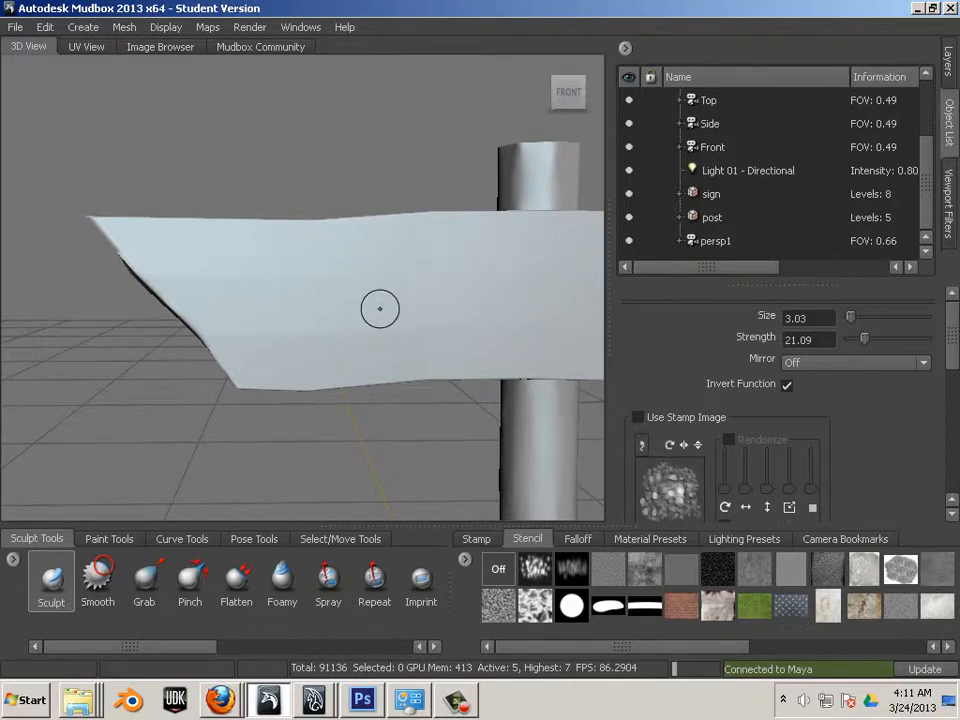
key("m")
key("b")
mouse_move(300, 315)
left_mouse_down()
mouse_move(308, 315)
mouse_move(276, 321)
left_mouse_up()
- Try carving a horizontal groove near the sign's left end twice at strength 21.09, undoing both strokes
left_click_drag(146, 253, 240, 257)
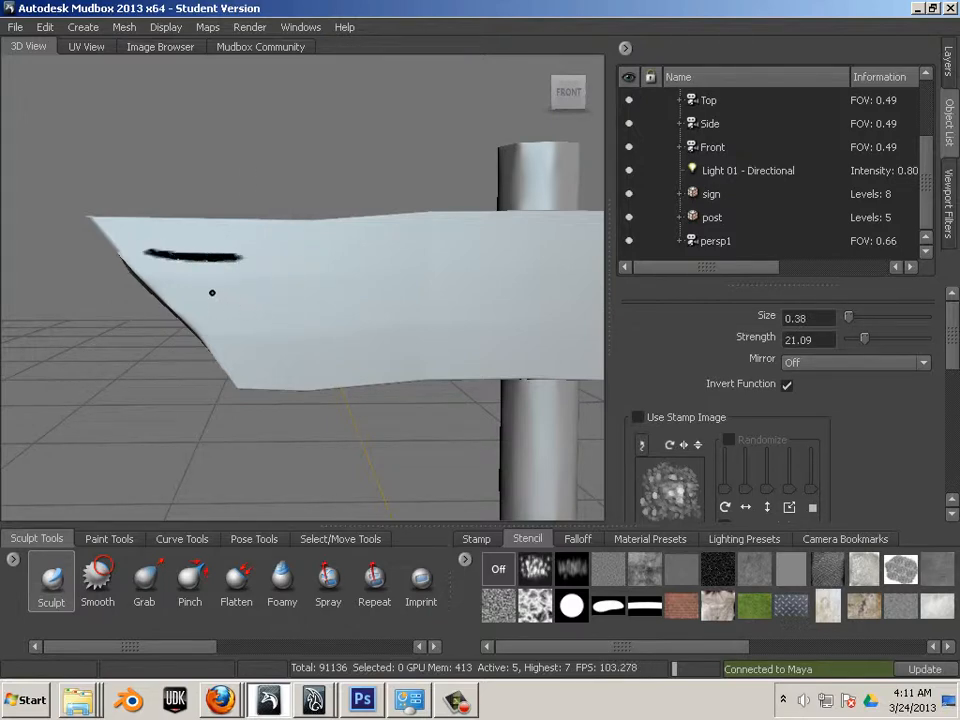
key("ctrl+z")
left_click_drag(143, 274, 250, 274)
mouse_move(174, 368)
left_mouse_down("alt")
mouse_move(249, 372)
mouse_move(210, 366)
mouse_move(206, 356)
mouse_move(201, 377)
left_mouse_up("alt")
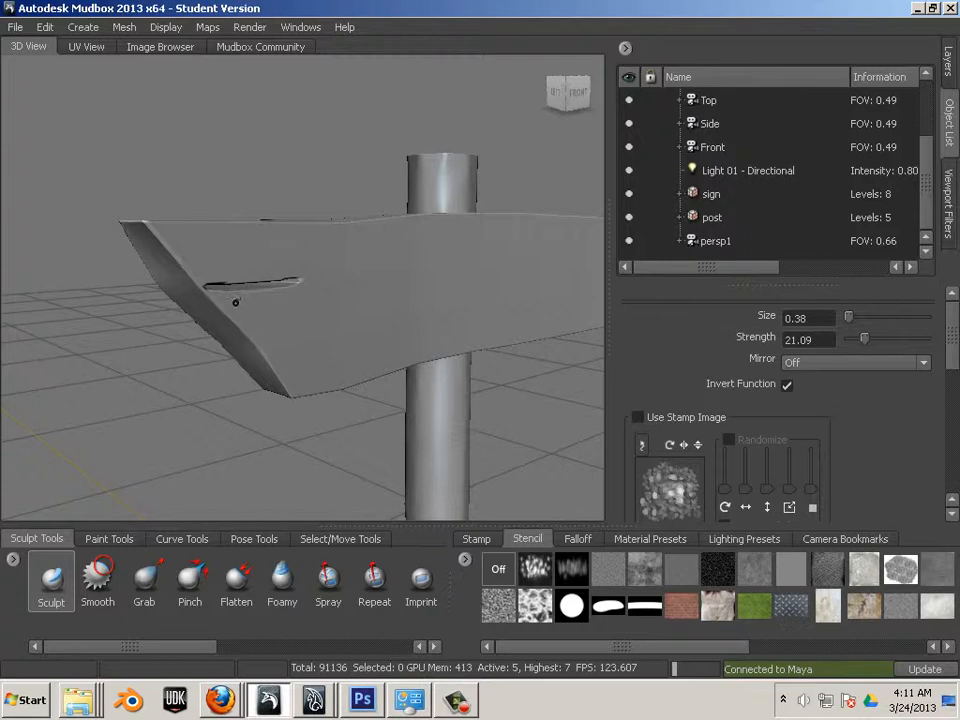
key("ctrl+z")
- Try horizontal grooves near the sign's left end at brush strengths 6.23 and 2.07, undoing the strokes each time
key("m")
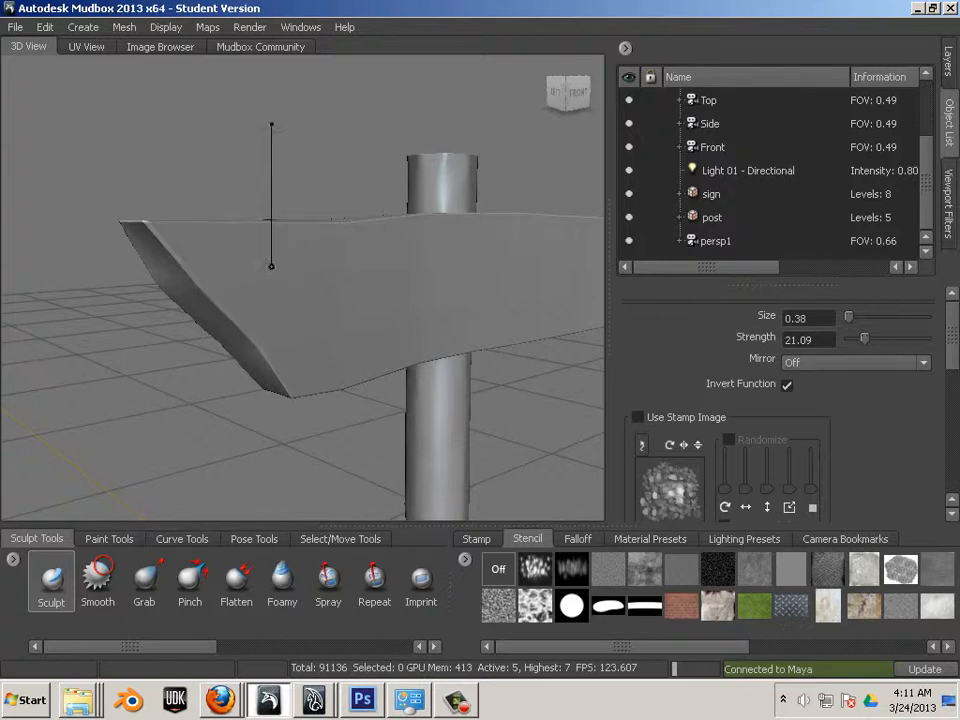
mouse_move(268, 272)
left_mouse_down()
mouse_move(267, 320)
mouse_move(268, 230)
left_mouse_up()
left_click_drag(234, 286, 310, 289)
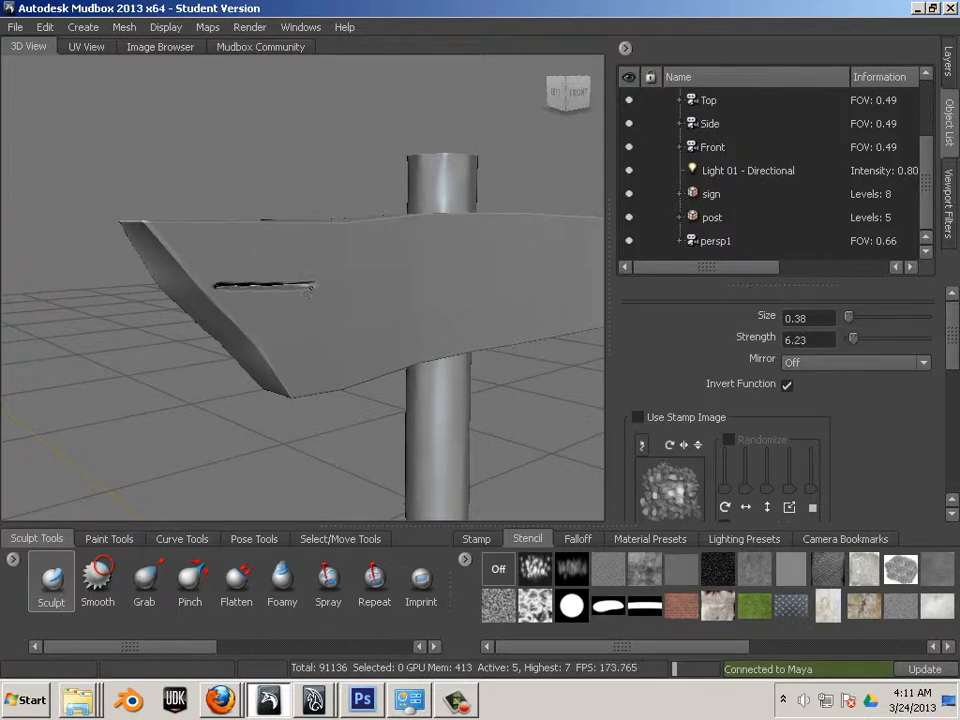
key("ctrl+z")
mouse_move(270, 296)
left_mouse_down()
mouse_move(270, 248)
mouse_move(270, 278)
left_mouse_up()
left_click_drag(212, 306, 231, 308)
left_click_drag(268, 307, 279, 306)
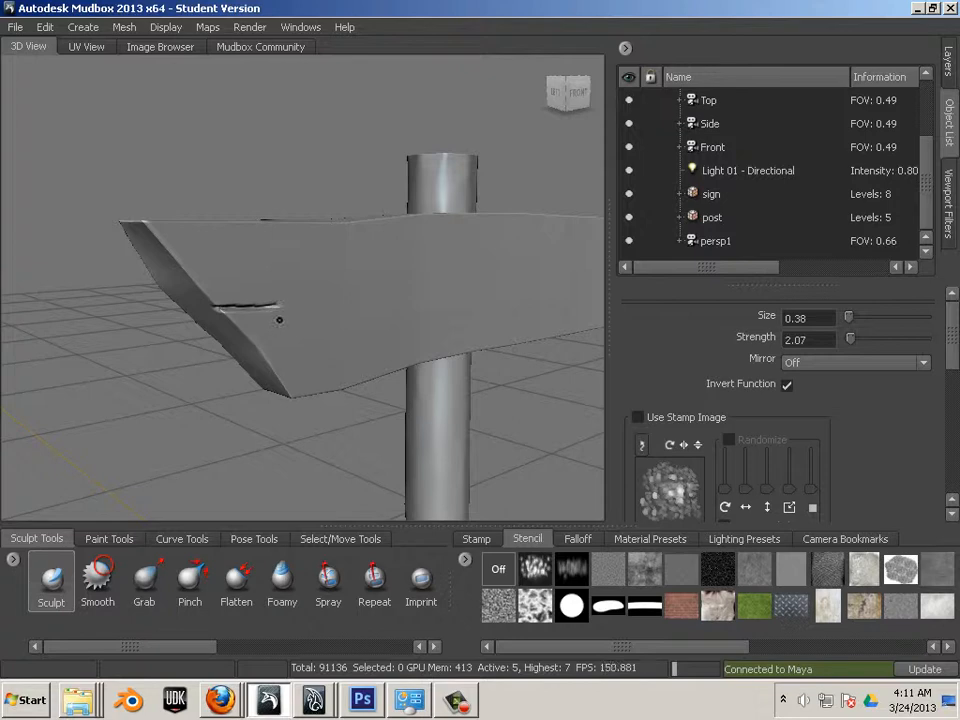
key("ctrl+z")
- Set the brush strength to 0.94, test a stroke near the sign's left end, and set the brush size to 0.58
mouse_move(266, 290)
left_mouse_down()
mouse_move(266, 233)
mouse_move(266, 281)
left_mouse_up()
left_click_drag(202, 280, 340, 260)
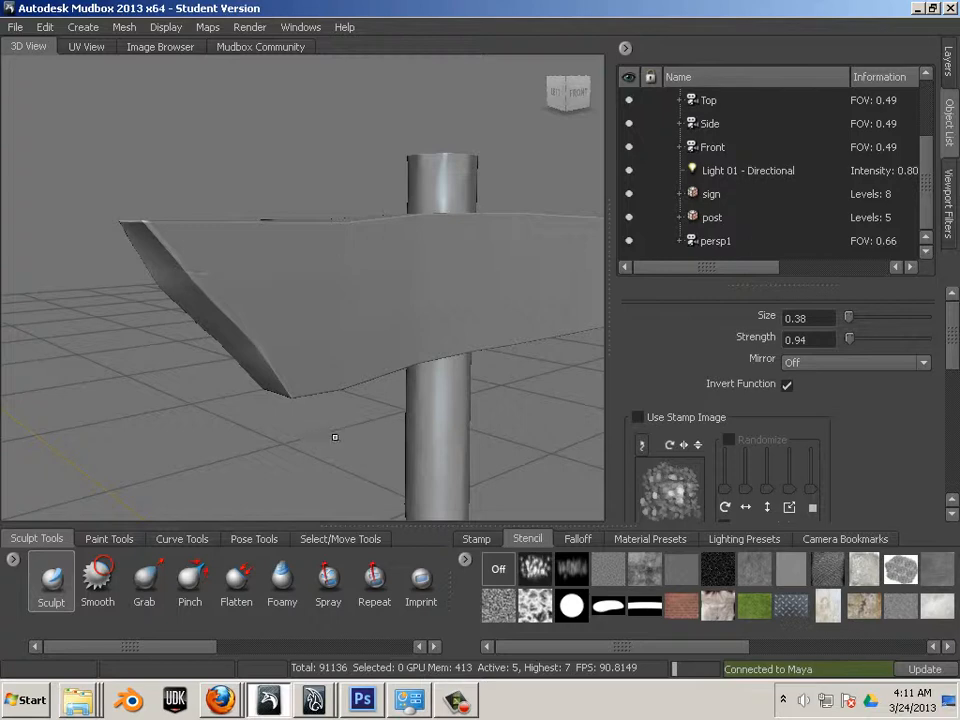
left_click_drag(332, 437, 369, 372, "alt")
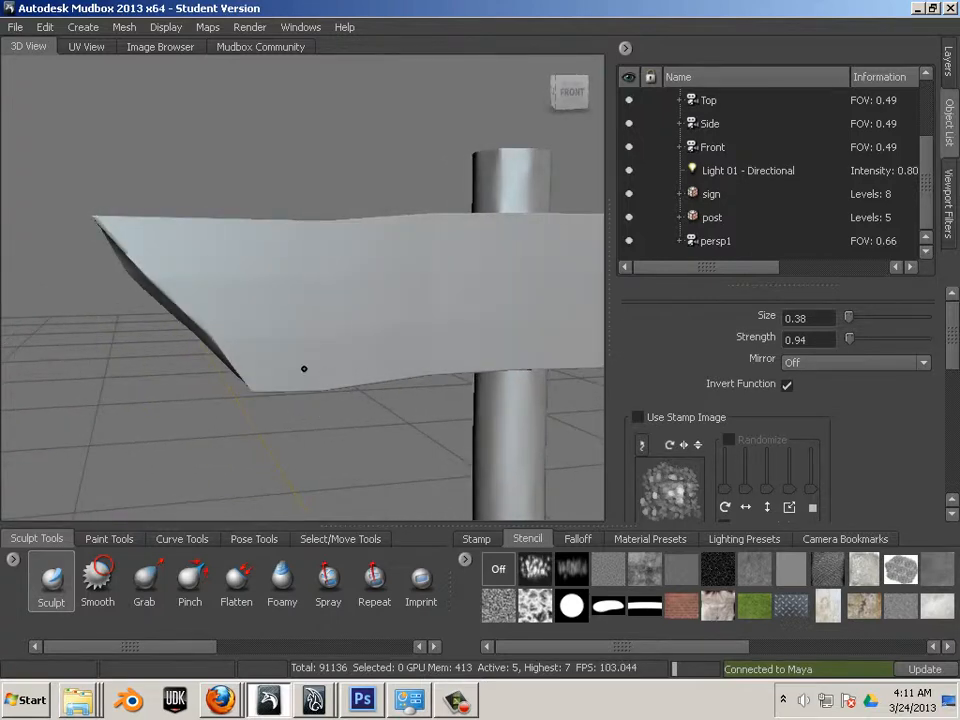
mouse_move(299, 373)
left_mouse_down()
mouse_move(322, 373)
mouse_move(297, 373)
left_mouse_up()
left_click_drag(371, 338, 422, 384, "alt")
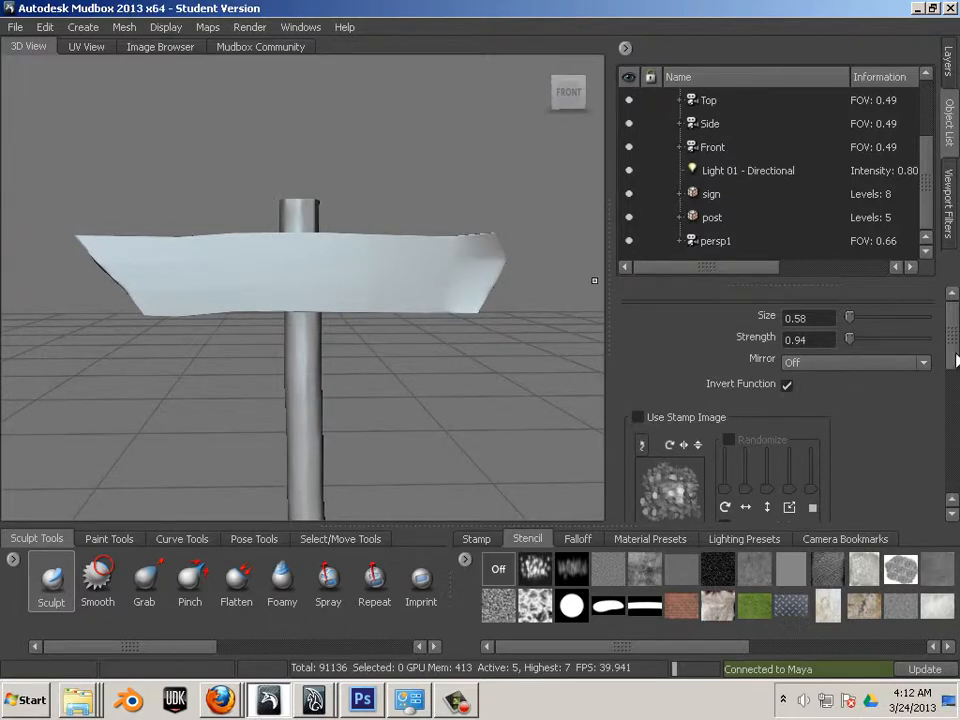
- Enable Steady Stroke for the Sculpt brush, try one long groove across the sign's front, and undo it
left_click_drag(951, 330, 939, 452)
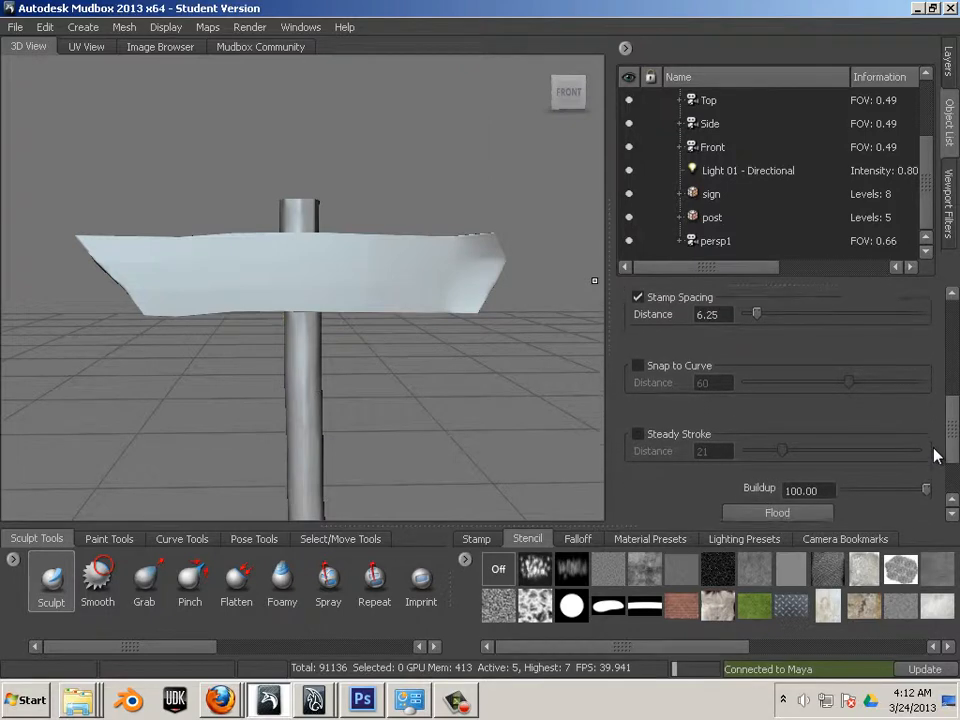
left_click(639, 432)
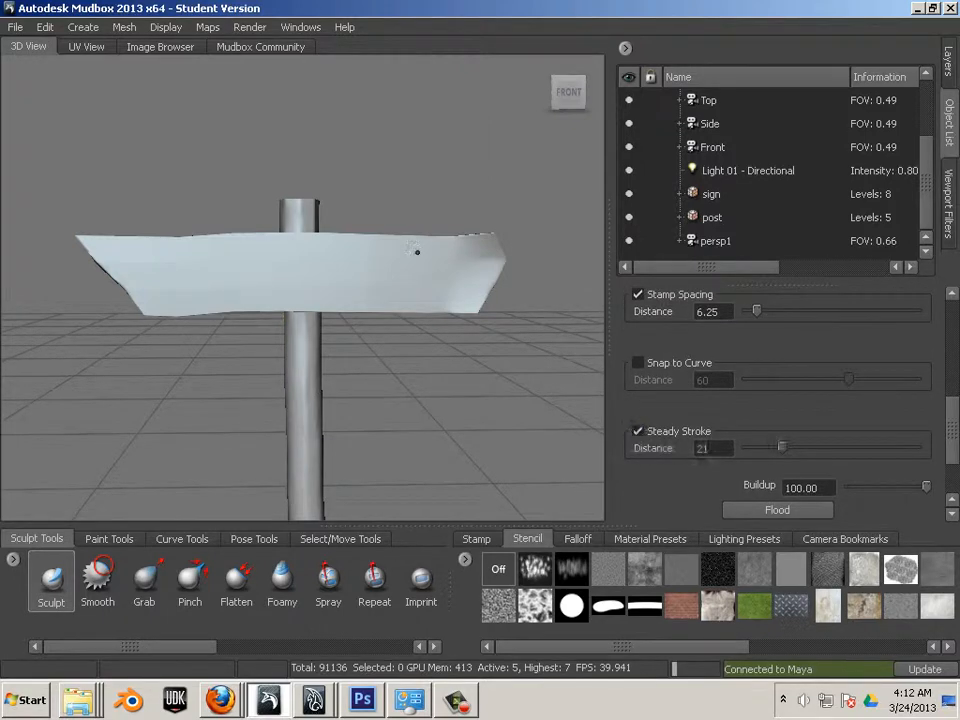
mouse_move(506, 256)
left_mouse_down()
mouse_move(2, 258)
mouse_move(24, 268)
left_mouse_up()
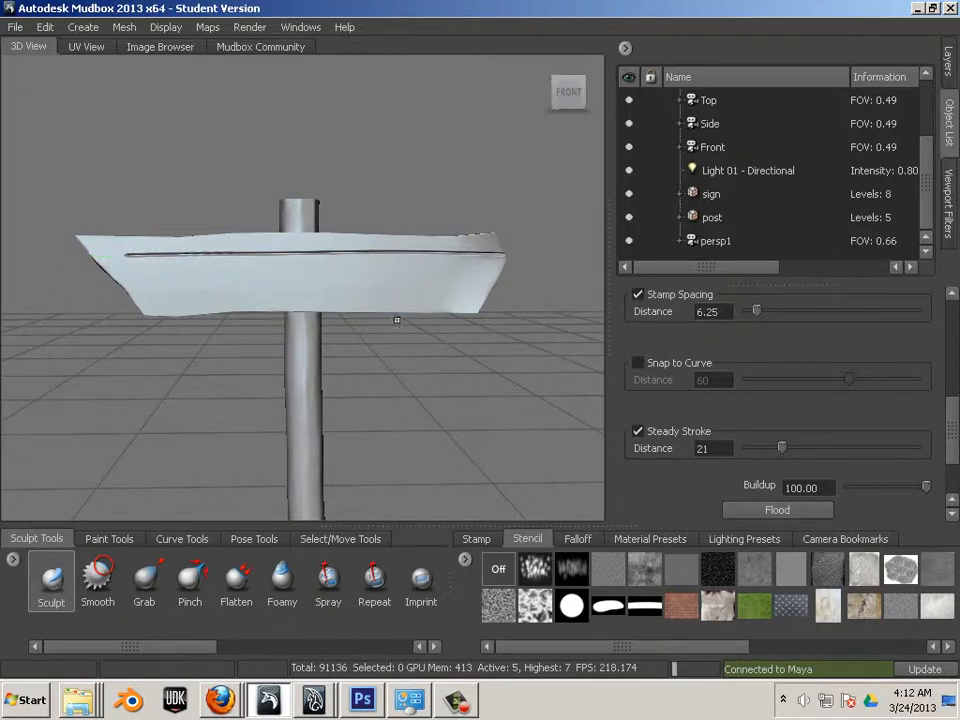
key("ctrl+z")
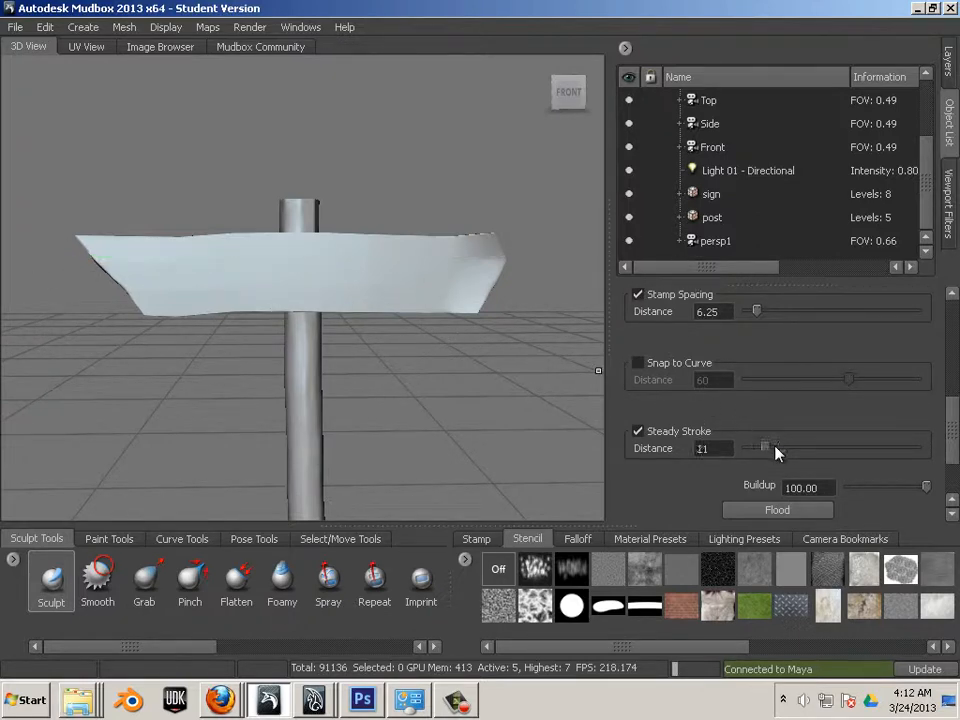
- Set the Steady Stroke distance to 14 and carve many long horizontal grooves across the sign's entire front face
left_click_drag(775, 450, 765, 451)
left_click_drag(506, 257, 3, 261)
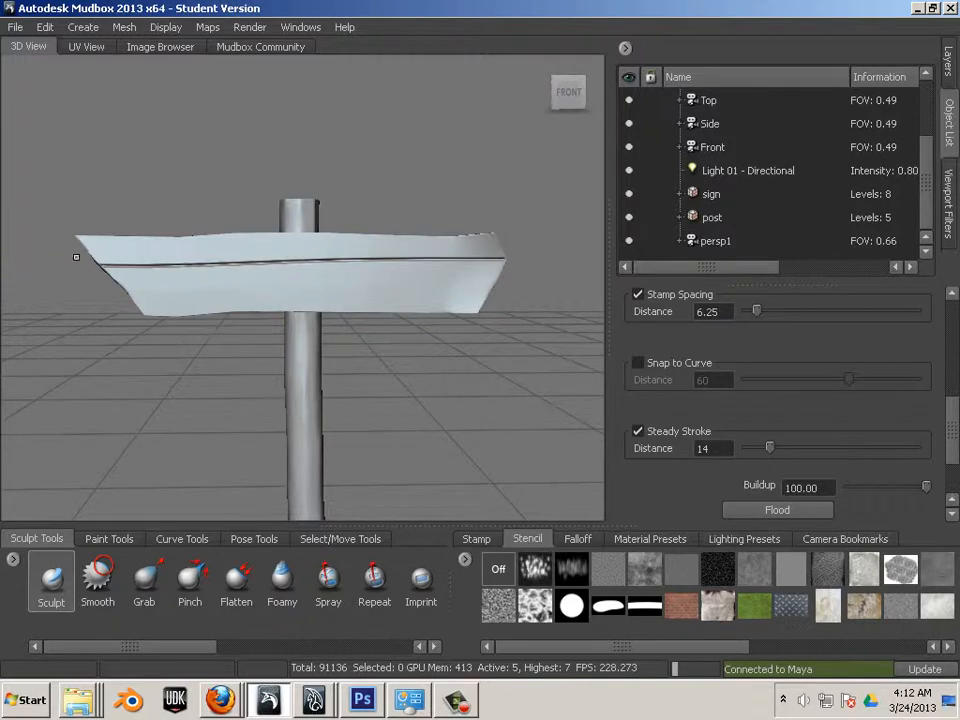
mouse_move(76, 257)
left_mouse_down()
mouse_move(130, 248)
mouse_move(480, 254)
mouse_move(3, 281)
left_mouse_up()
left_click_drag(96, 270, 637, 290)
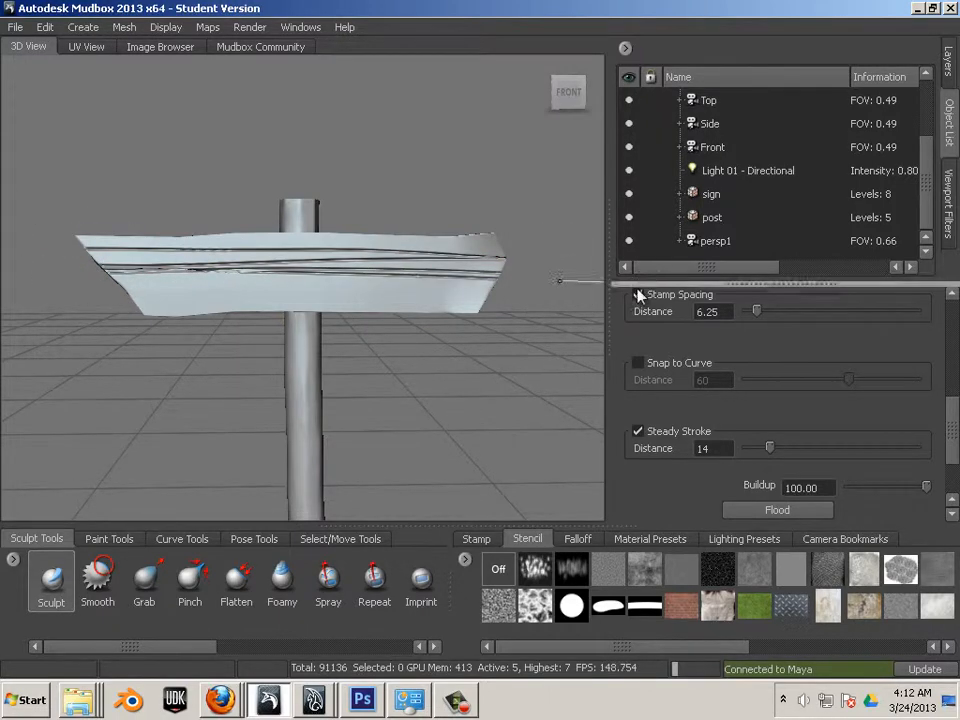
mouse_move(491, 296)
left_mouse_down()
mouse_move(16, 286)
mouse_move(590, 300)
left_mouse_up()
mouse_move(404, 278)
left_mouse_down()
mouse_move(43, 274)
mouse_move(573, 294)
left_mouse_up()
left_click_drag(491, 269, 8, 258)
mouse_move(78, 255)
left_mouse_down()
mouse_move(510, 262)
mouse_move(558, 273)
left_mouse_up()
left_click_drag(489, 249, 5, 244)
left_click_drag(78, 246, 600, 263)
left_click_drag(492, 242, 6, 234)
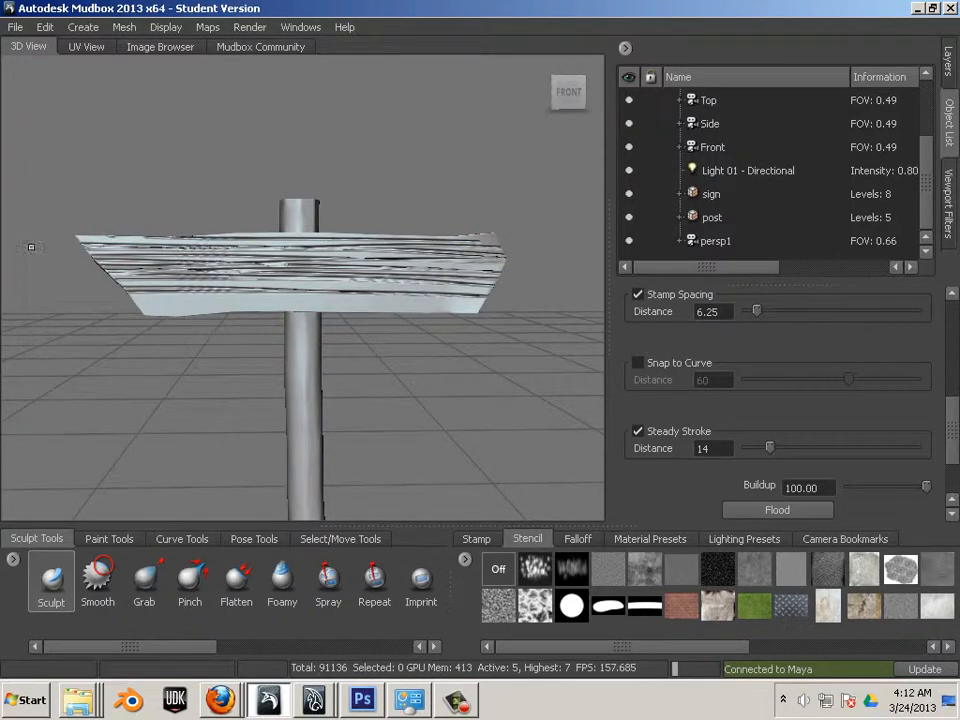
left_click_drag(62, 262, 566, 274)
left_click_drag(495, 298, 5, 292)
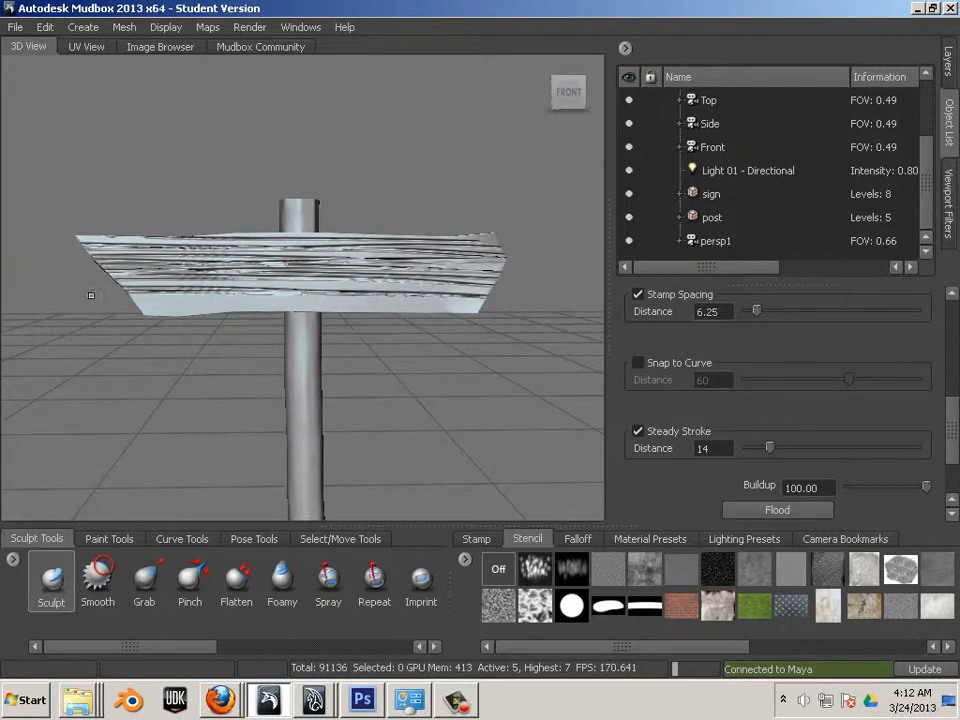
mouse_move(90, 296)
left_mouse_down()
mouse_move(578, 315)
mouse_move(47, 311)
mouse_move(585, 311)
mouse_move(58, 285)
mouse_move(450, 279)
mouse_move(62, 281)
mouse_move(365, 276)
mouse_move(544, 290)
left_mouse_up()
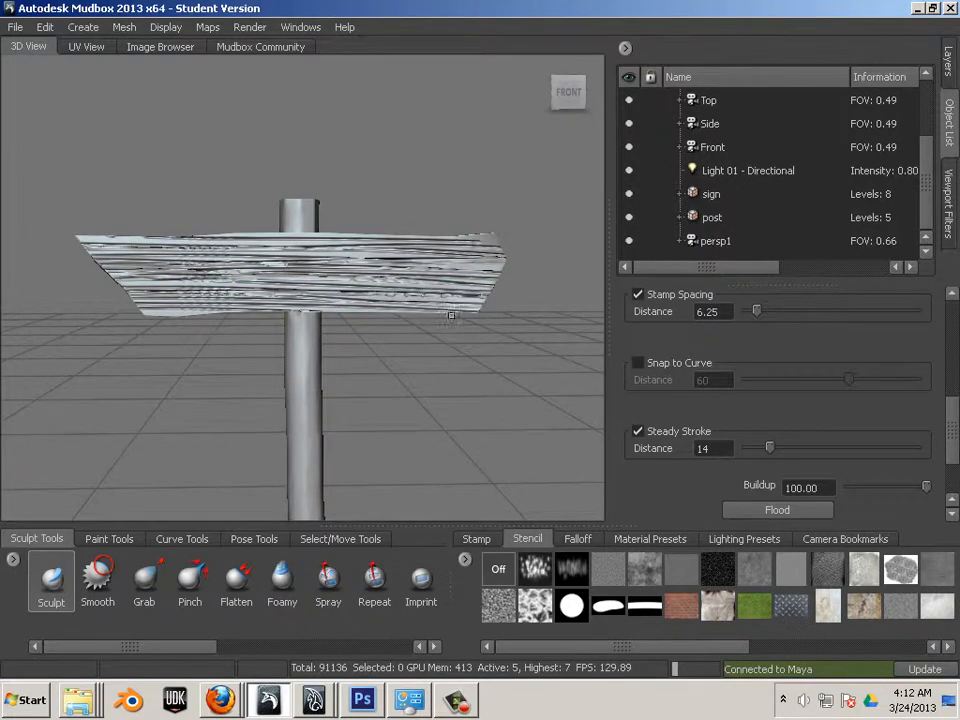
- Carve lengthwise grooves along the sign's top edge and try strokes across its right end
mouse_move(394, 334)
left_mouse_down("alt")
mouse_move(381, 336)
mouse_move(396, 366)
mouse_move(385, 440)
mouse_move(468, 313)
left_mouse_up("alt")
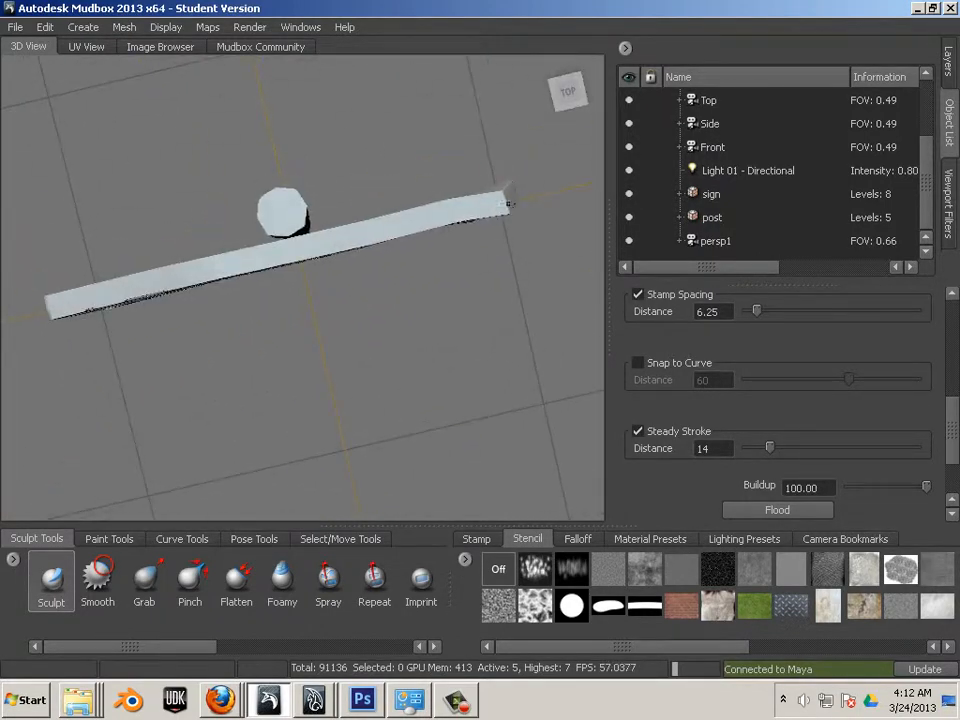
mouse_move(507, 204)
left_mouse_down()
mouse_move(4, 303)
mouse_move(377, 254)
mouse_move(548, 220)
mouse_move(230, 262)
mouse_move(32, 311)
mouse_move(440, 238)
mouse_move(533, 186)
mouse_move(6, 304)
mouse_move(139, 281)
mouse_move(511, 186)
mouse_move(36, 296)
mouse_move(126, 287)
mouse_move(553, 186)
mouse_move(92, 298)
mouse_move(563, 186)
mouse_move(32, 315)
mouse_move(463, 225)
left_mouse_up()
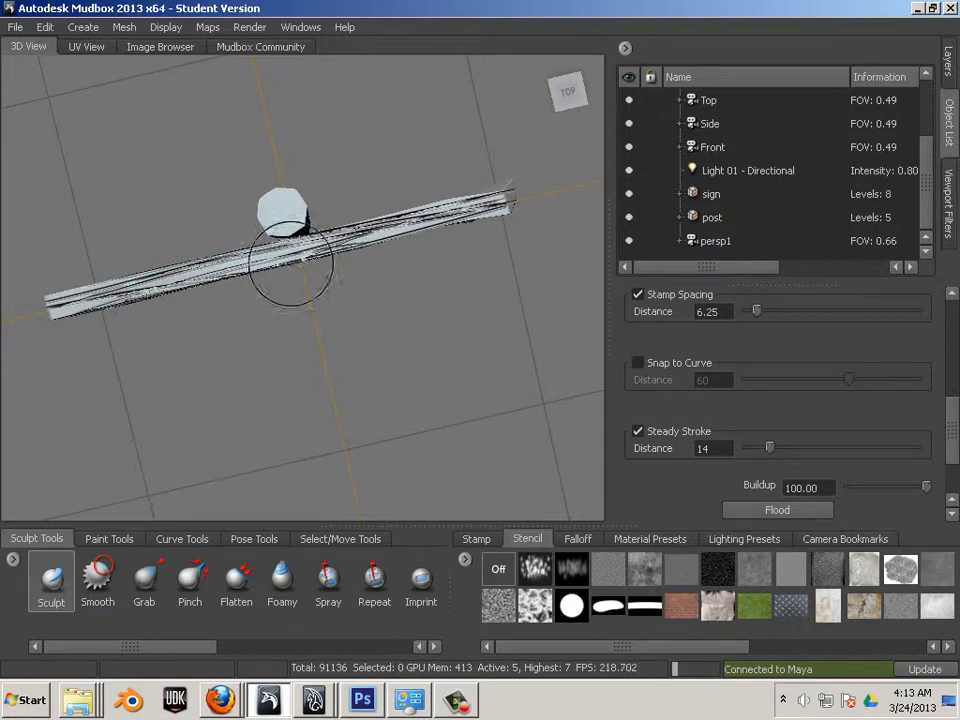
left_click_drag(367, 403, 308, 302, "alt")
left_click_drag(543, 265, 390, 250)
mouse_move(557, 244)
left_mouse_down()
mouse_move(378, 273)
mouse_move(355, 261)
mouse_move(274, 258)
left_mouse_up()
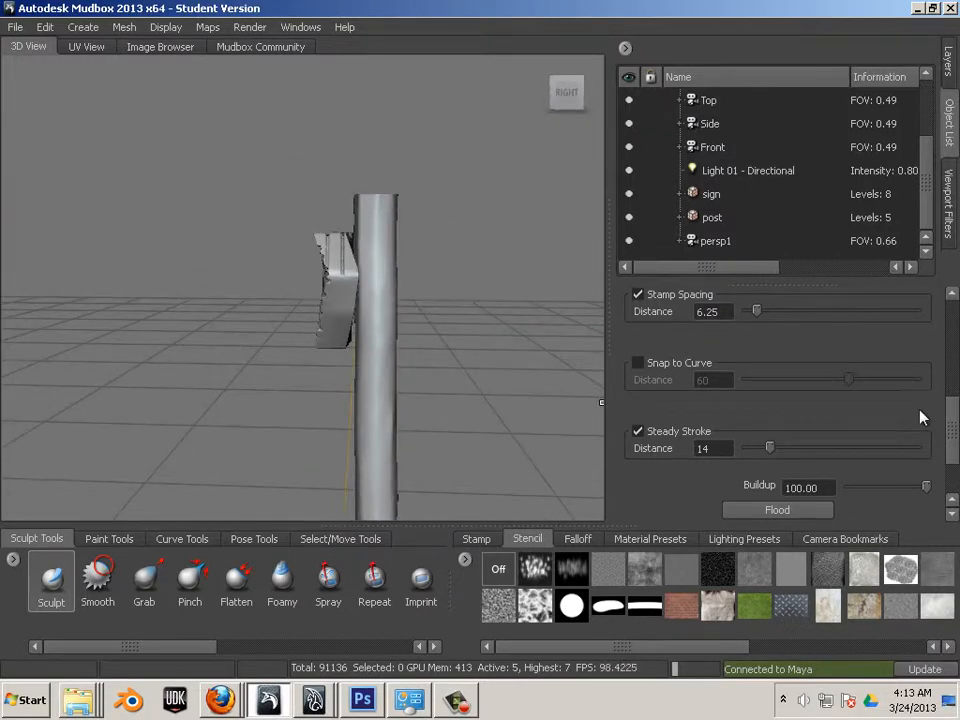
- Enable the Sculpt brush's Falloff based on Facing Angle with a start angle of 0 and a range of 90
left_click_drag(947, 435, 955, 485)
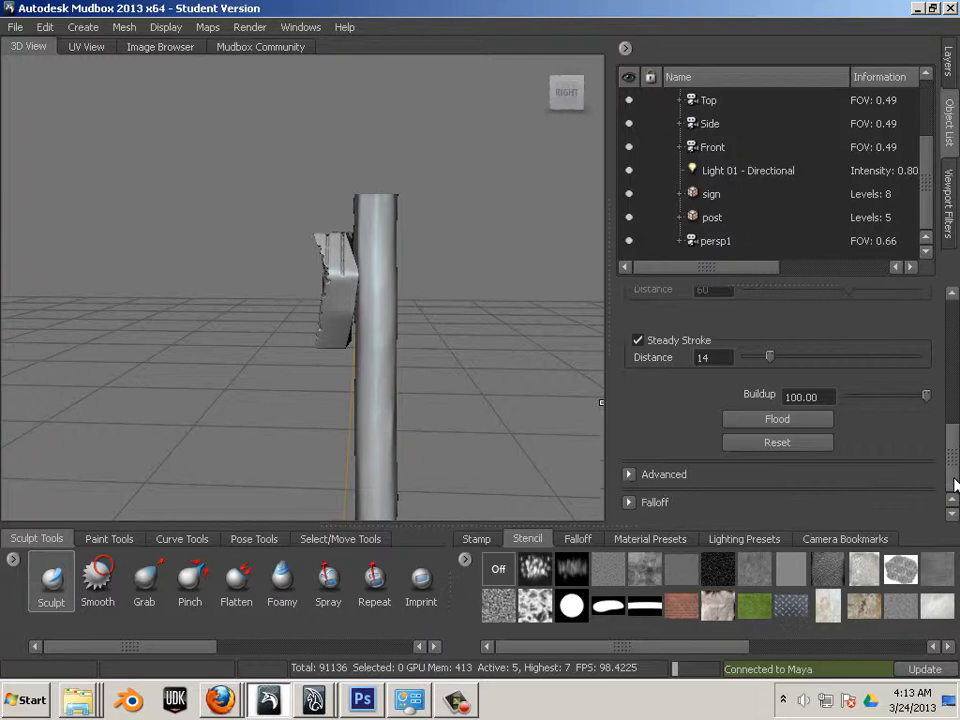
left_click(630, 503)
left_click_drag(949, 422, 951, 475)
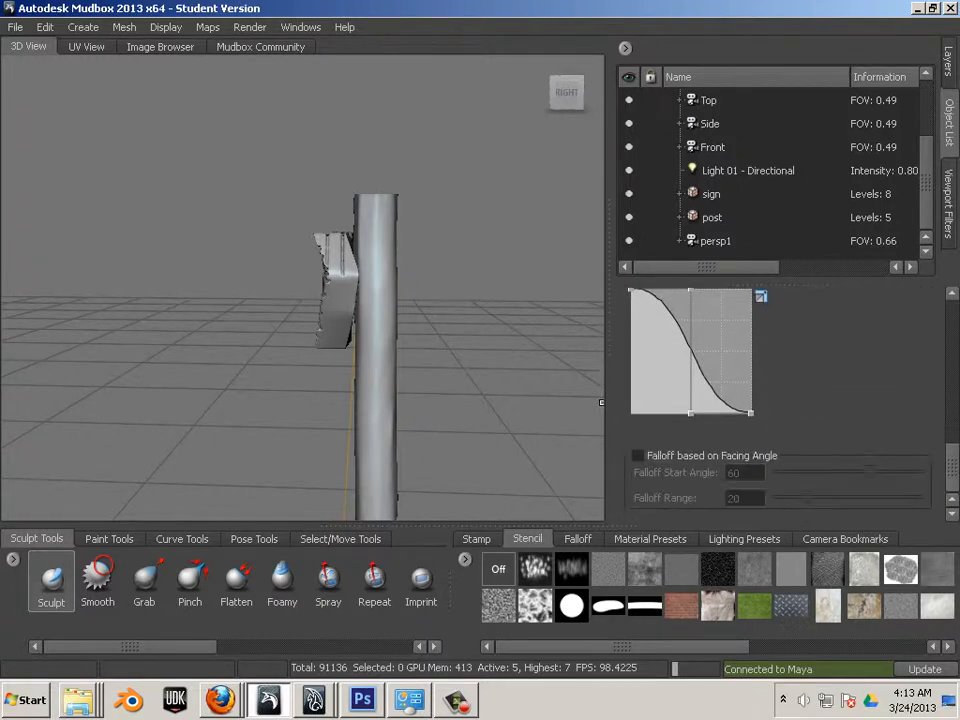
left_click(638, 456)
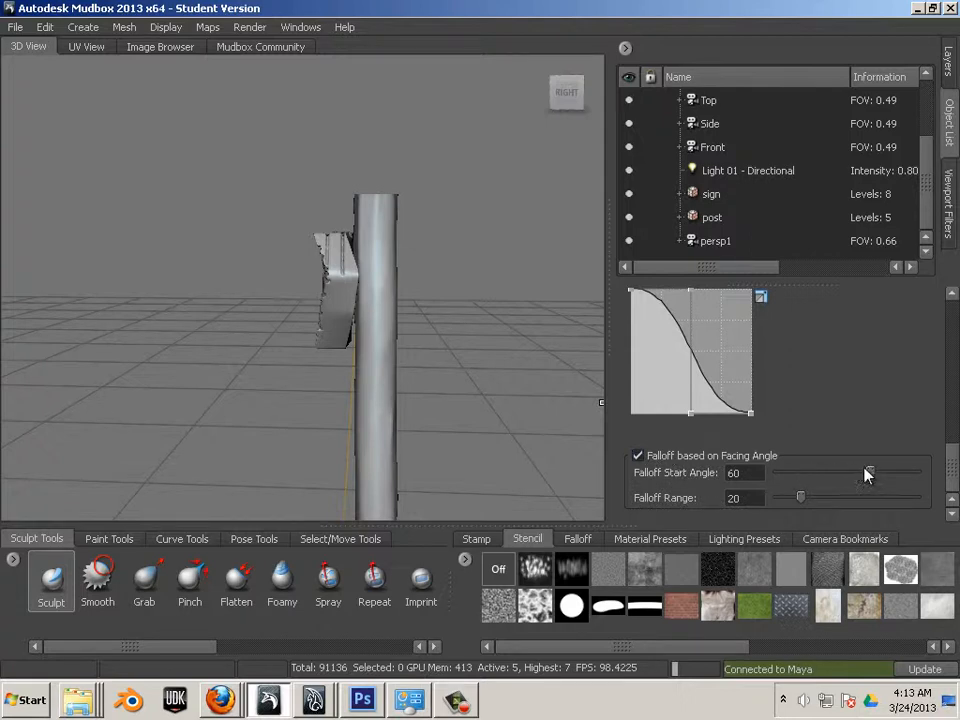
left_click_drag(866, 474, 734, 481)
left_click_drag(791, 497, 849, 502)
- Turn off Steady Stroke and carve short horizontal grooves down the sign's right end
left_click_drag(493, 444, 437, 392, "alt")
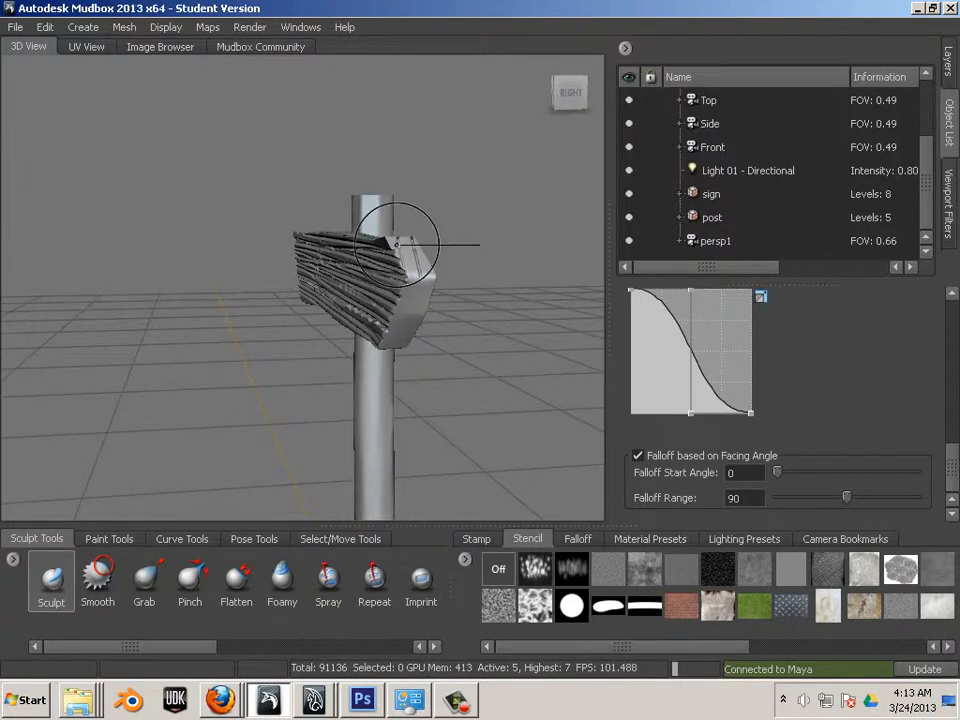
mouse_move(514, 318)
left_mouse_down("alt")
mouse_move(300, 240)
mouse_move(255, 210)
left_mouse_up("alt")
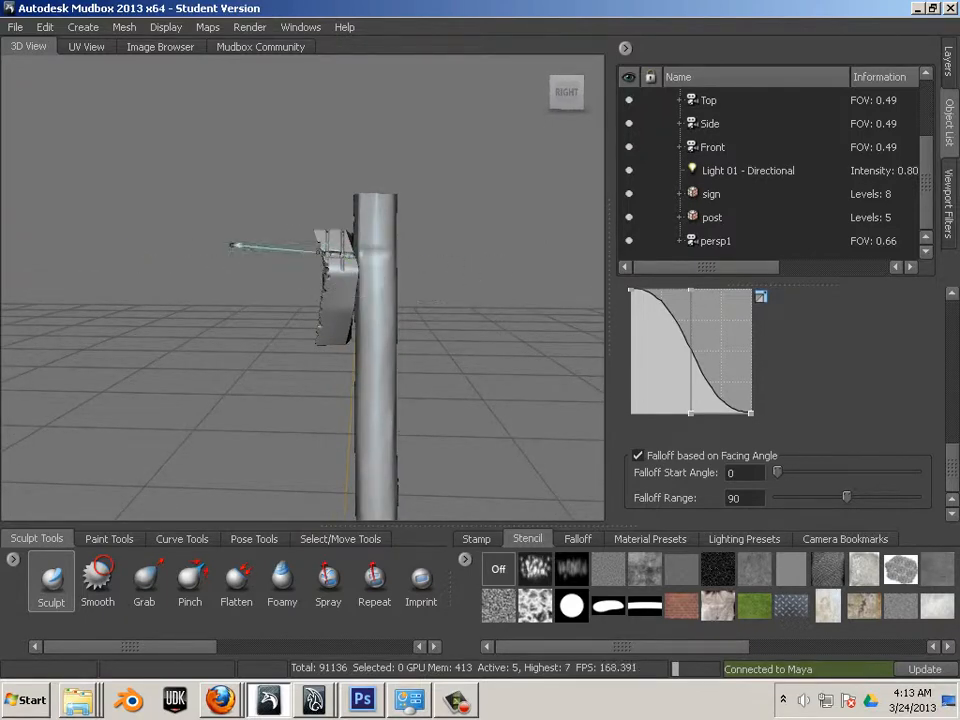
left_click_drag(489, 279, 481, 289, "alt")
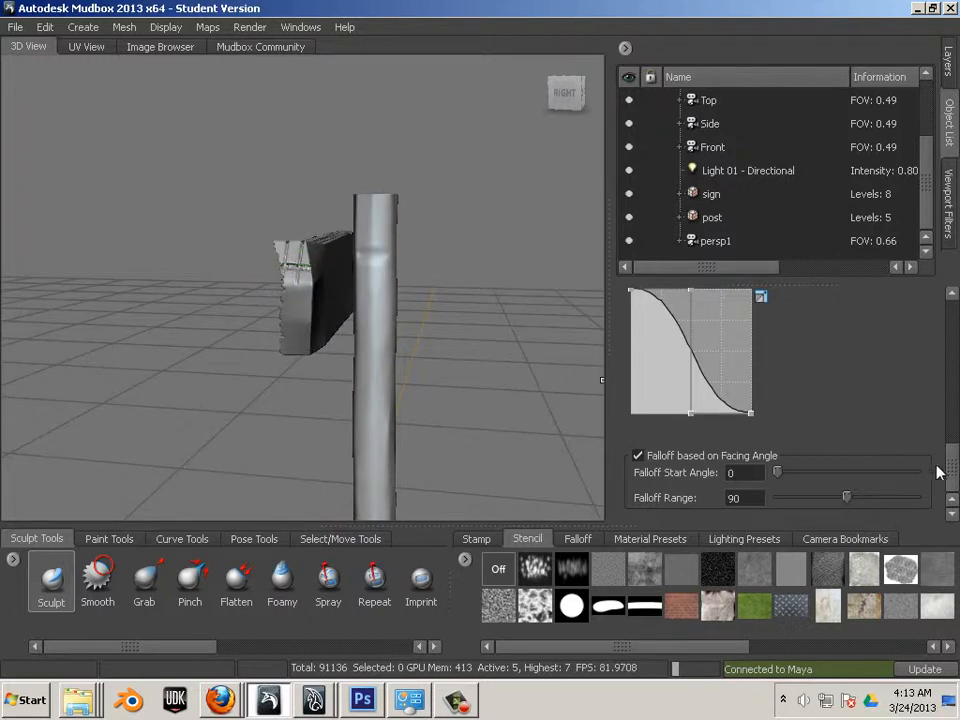
left_click_drag(954, 470, 954, 408)
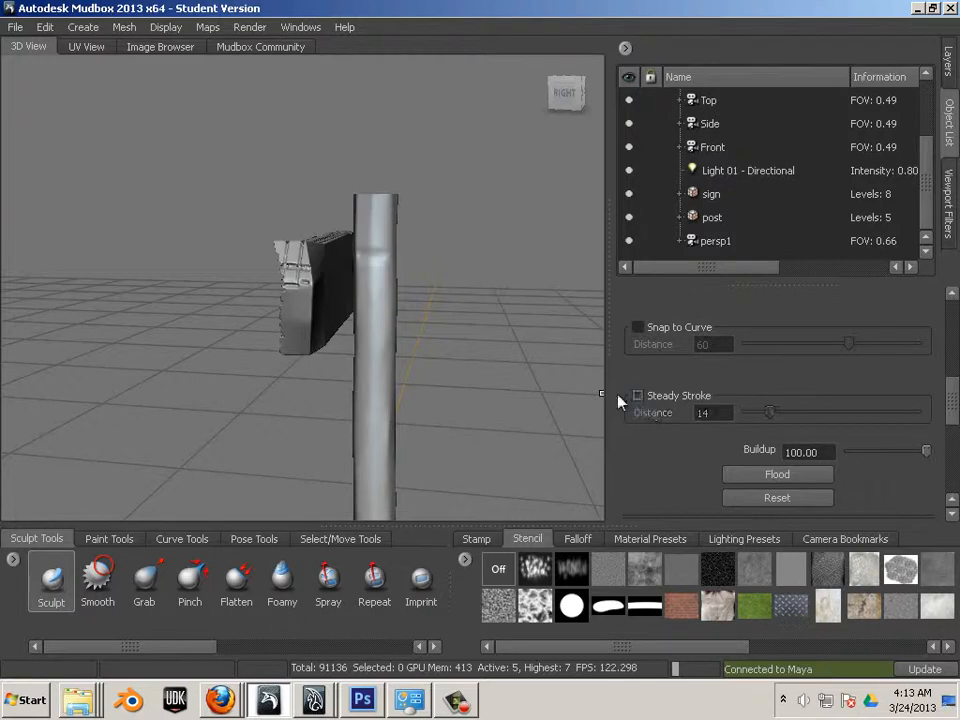
mouse_move(312, 294)
left_mouse_down()
mouse_move(280, 292)
mouse_move(376, 306)
left_mouse_up()
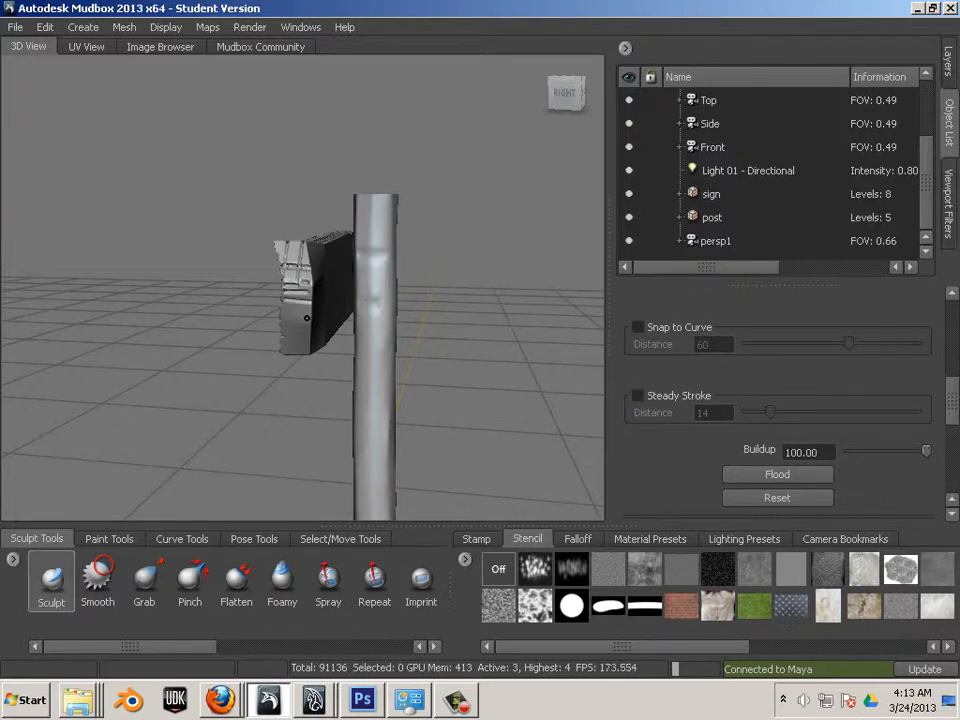
left_click_drag(270, 316, 314, 320)
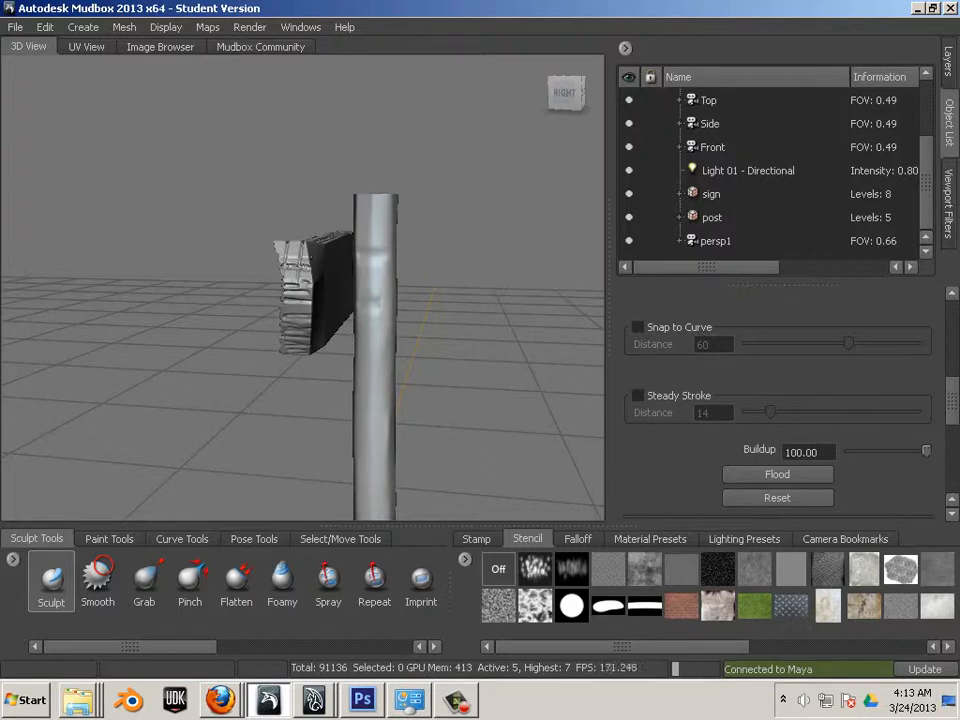
- Hide the post and carve short horizontal grooves across the sign's left end
left_click_drag(484, 356, 589, 315, "alt")
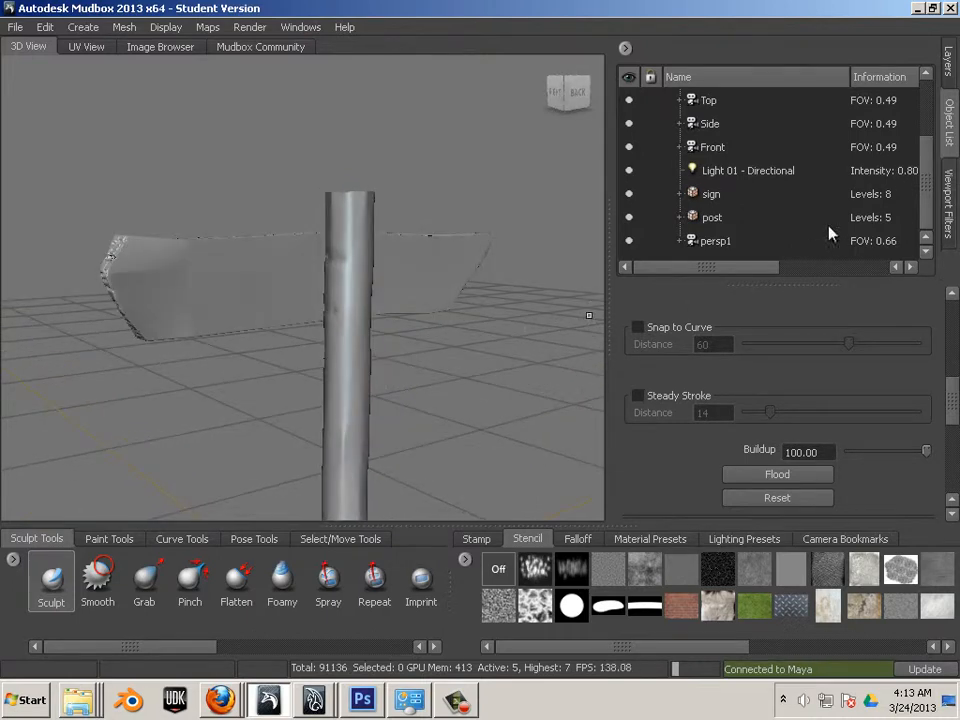
left_click(628, 217)
left_click_drag(514, 284, 354, 364, "alt")
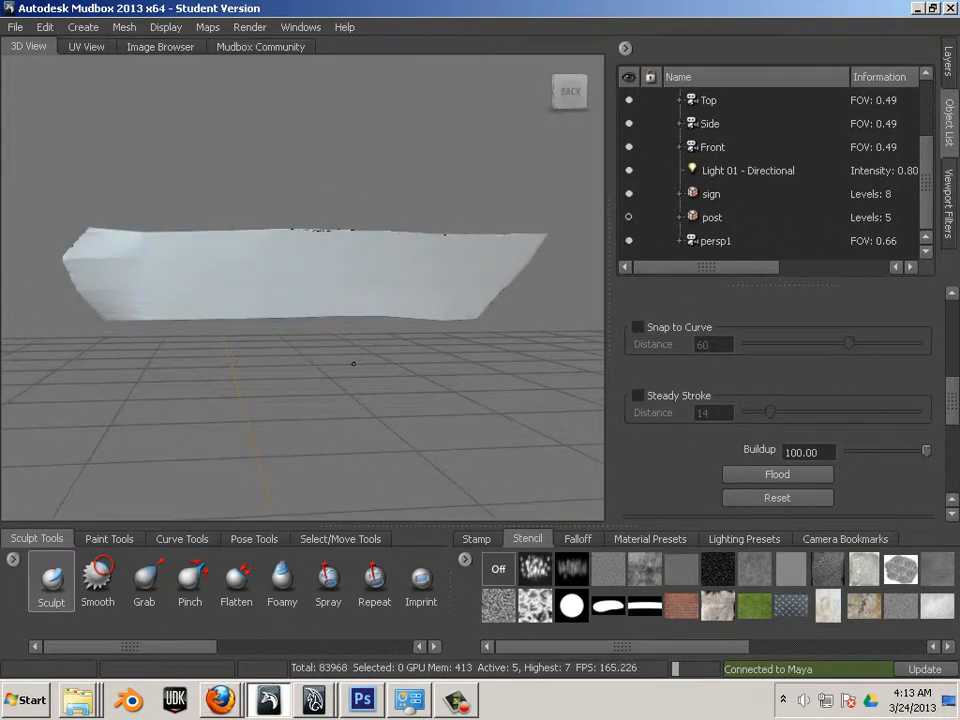
left_click_drag(592, 399, 292, 293, "alt")
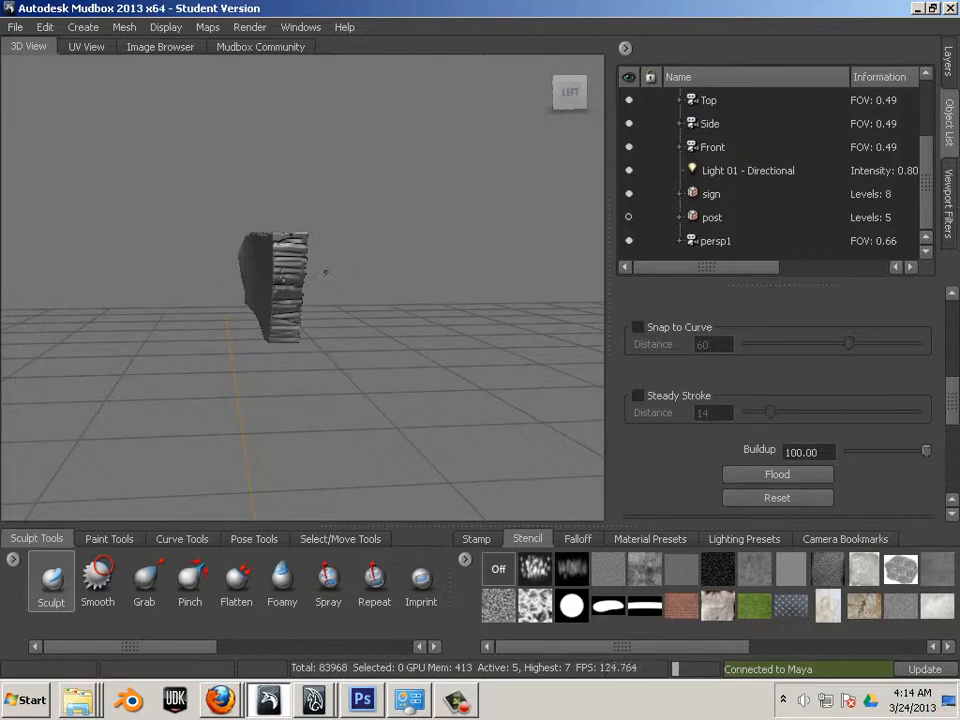
- Re-enable Steady Stroke and carve long horizontal grooves across the sign's entire back face
mouse_move(370, 235)
left_mouse_down("alt")
mouse_move(418, 321)
mouse_move(568, 399)
mouse_move(450, 333)
left_mouse_up("alt")
left_click(638, 396)
left_click_drag(516, 412, 463, 384, "alt")
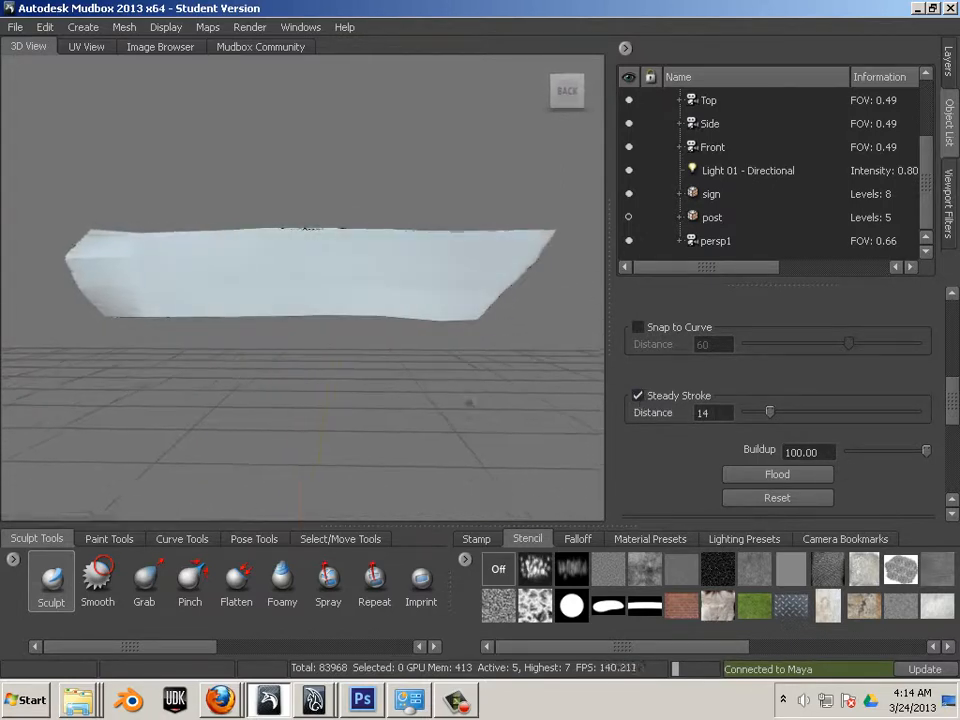
mouse_move(70, 246)
left_mouse_down()
mouse_move(475, 245)
mouse_move(602, 262)
left_mouse_up()
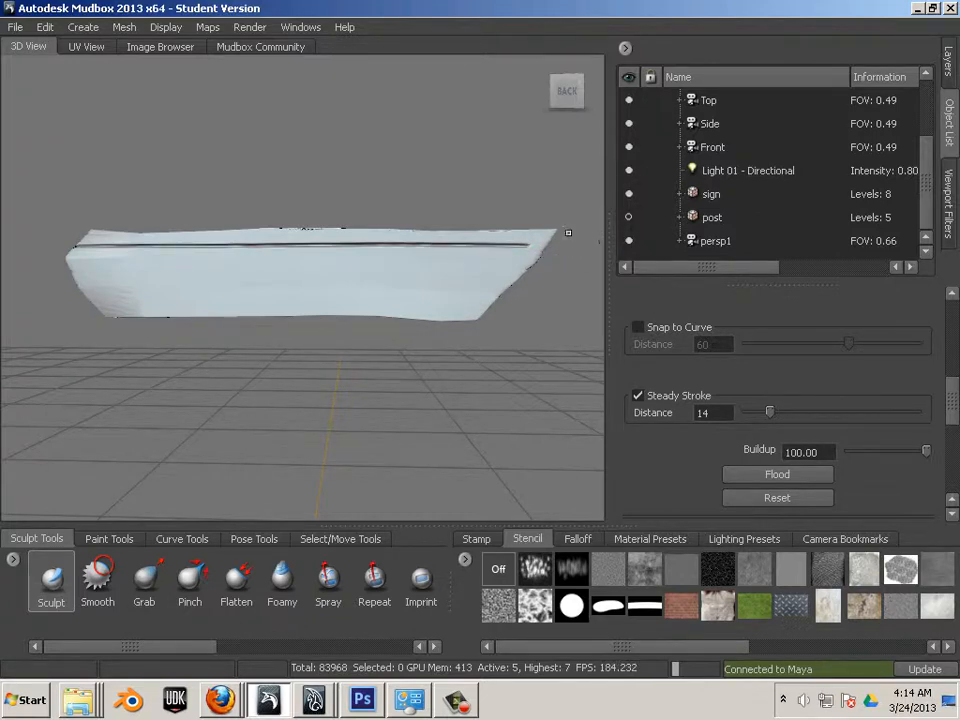
scroll(516, 272, "down", 2)
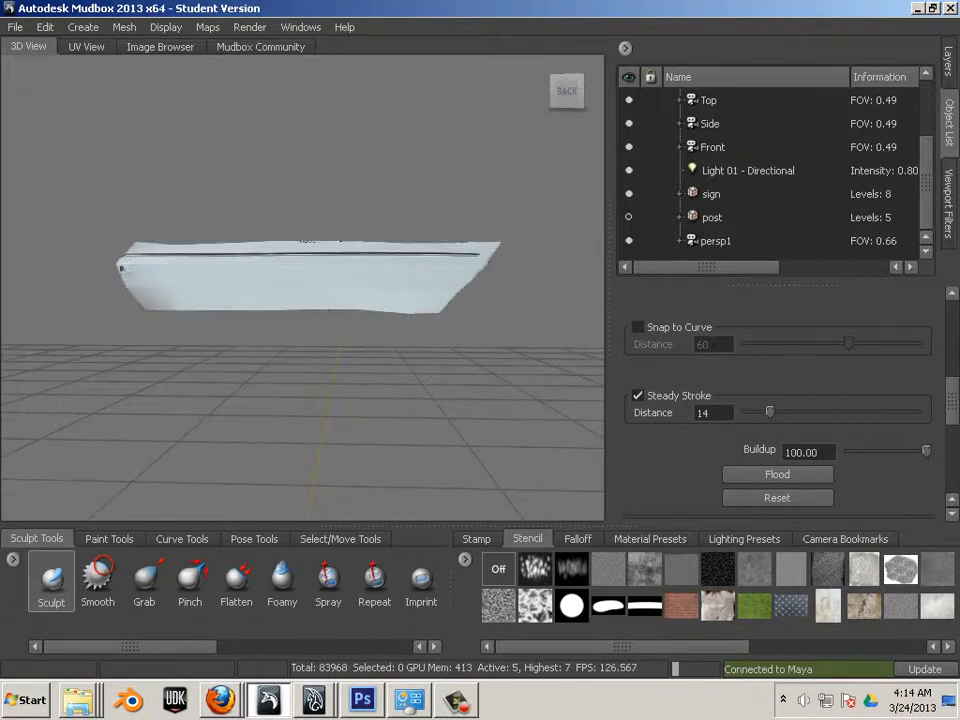
mouse_move(98, 255)
left_mouse_down()
mouse_move(546, 242)
mouse_move(540, 258)
mouse_move(50, 251)
left_mouse_up()
left_click_drag(27, 262, 602, 279)
left_click_drag(506, 291, 2, 298)
left_click_drag(66, 303, 655, 300)
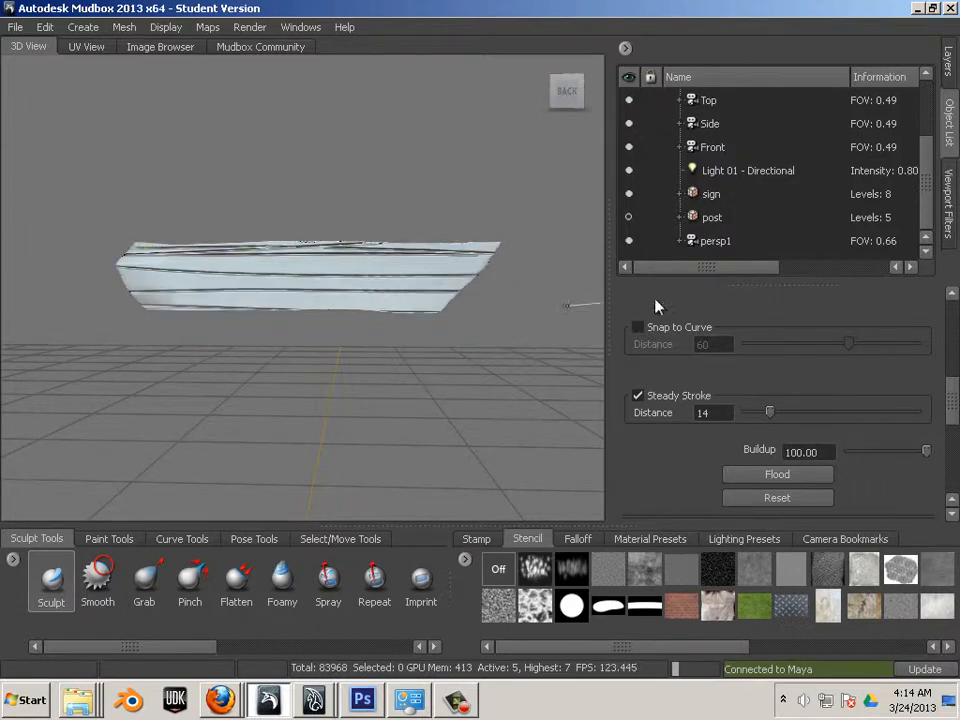
left_click_drag(594, 298, 2, 292)
mouse_move(562, 304)
left_mouse_down()
mouse_move(8, 283)
mouse_move(640, 281)
mouse_move(23, 280)
left_mouse_up()
left_click_drag(23, 280, 576, 266)
mouse_move(576, 266)
left_mouse_down()
mouse_move(60, 256)
mouse_move(515, 245)
mouse_move(55, 250)
mouse_move(448, 249)
mouse_move(546, 287)
mouse_move(81, 296)
mouse_move(568, 298)
mouse_move(37, 300)
mouse_move(531, 298)
mouse_move(39, 302)
mouse_move(81, 283)
mouse_move(285, 293)
left_mouse_up()
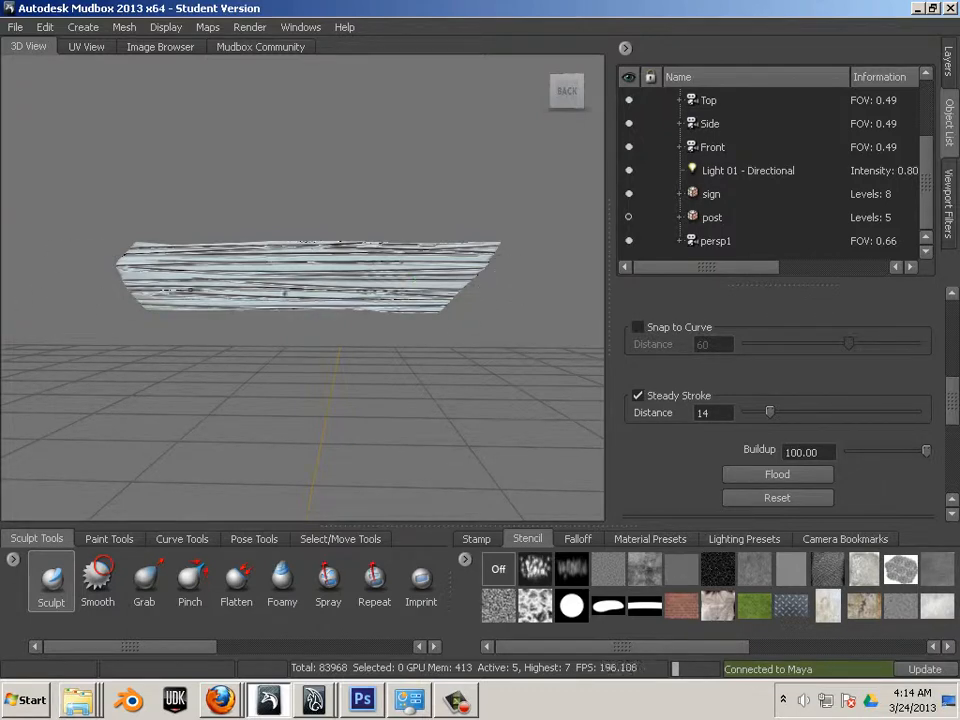
- Add shorter horizontal grooves on the upper half of the sign's back, toward both ends
mouse_move(97, 262)
left_mouse_down()
mouse_move(8, 262)
mouse_move(186, 255)
left_mouse_up()
left_click_drag(66, 255, 290, 249)
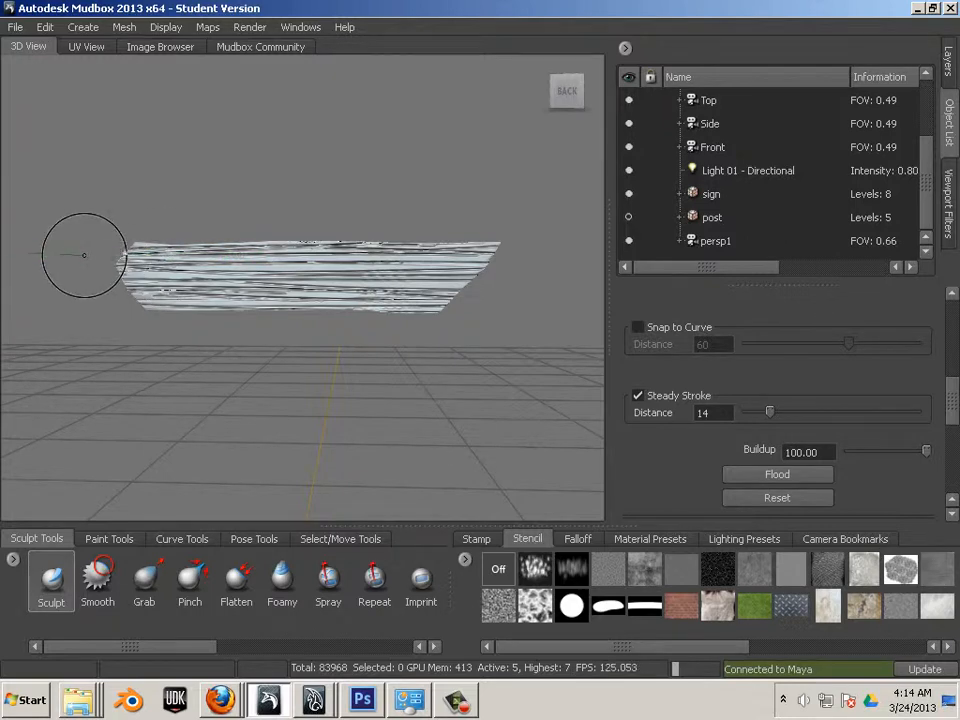
left_click_drag(376, 271, 582, 264)
left_click_drag(255, 264, 583, 251)
left_click_drag(425, 257, 572, 249)
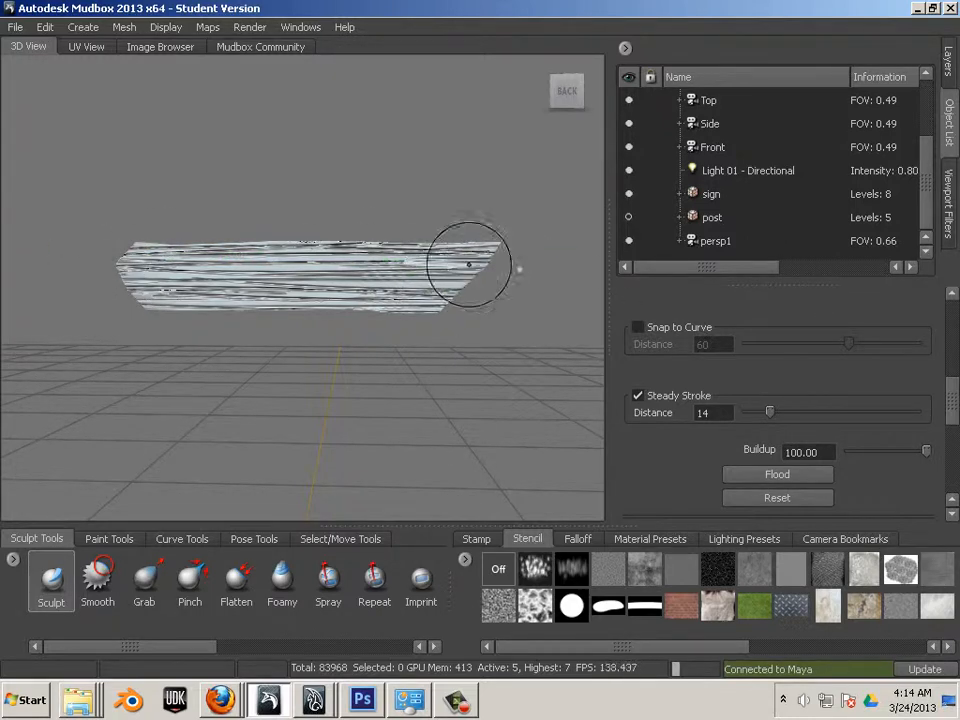
- Carve lengthwise grooves along the underside of the sign
left_click_drag(439, 339, 330, 185, "alt")
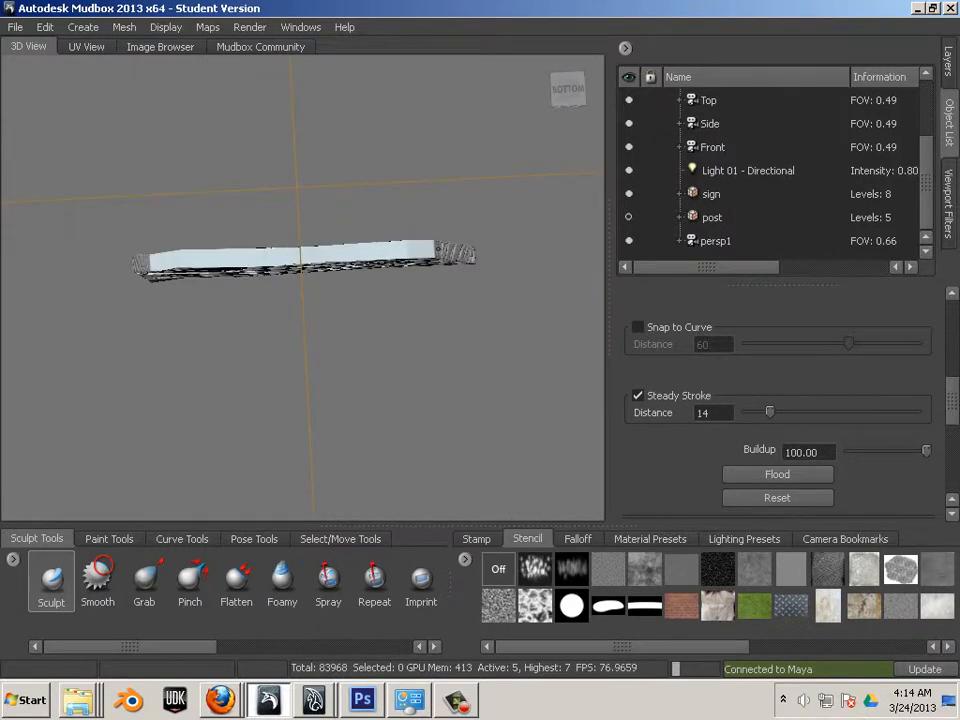
mouse_move(456, 247)
left_mouse_down()
mouse_move(11, 272)
mouse_move(530, 245)
left_mouse_up()
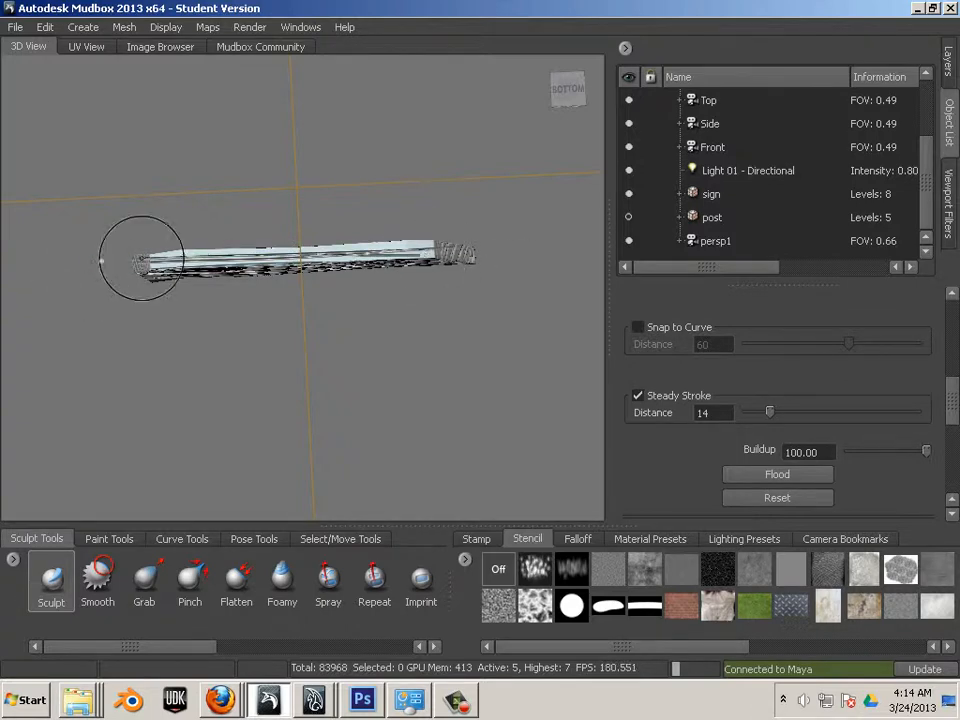
mouse_move(100, 260)
left_mouse_down()
mouse_move(514, 249)
mouse_move(114, 255)
mouse_move(523, 238)
mouse_move(287, 249)
left_mouse_up()
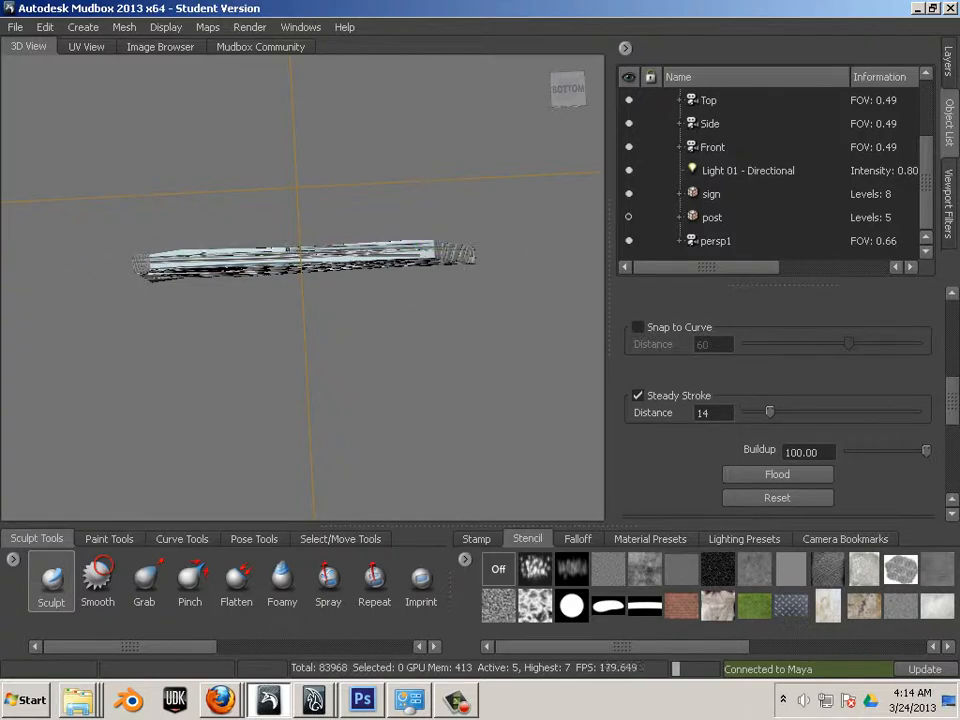
left_click_drag(486, 244, 470, 248)
mouse_move(447, 254)
left_mouse_down()
mouse_move(130, 263)
mouse_move(312, 256)
left_mouse_up()
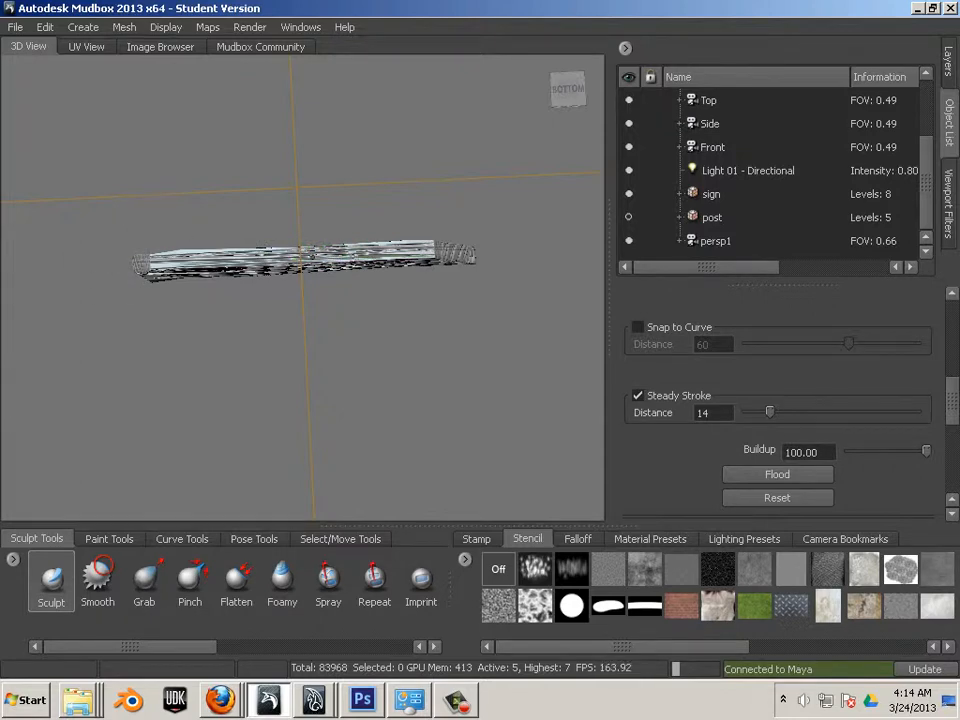
- Switch to the Smooth tool for the sign's front face and set its strength to 0.20
left_click_drag(291, 136, 313, 270, "alt")
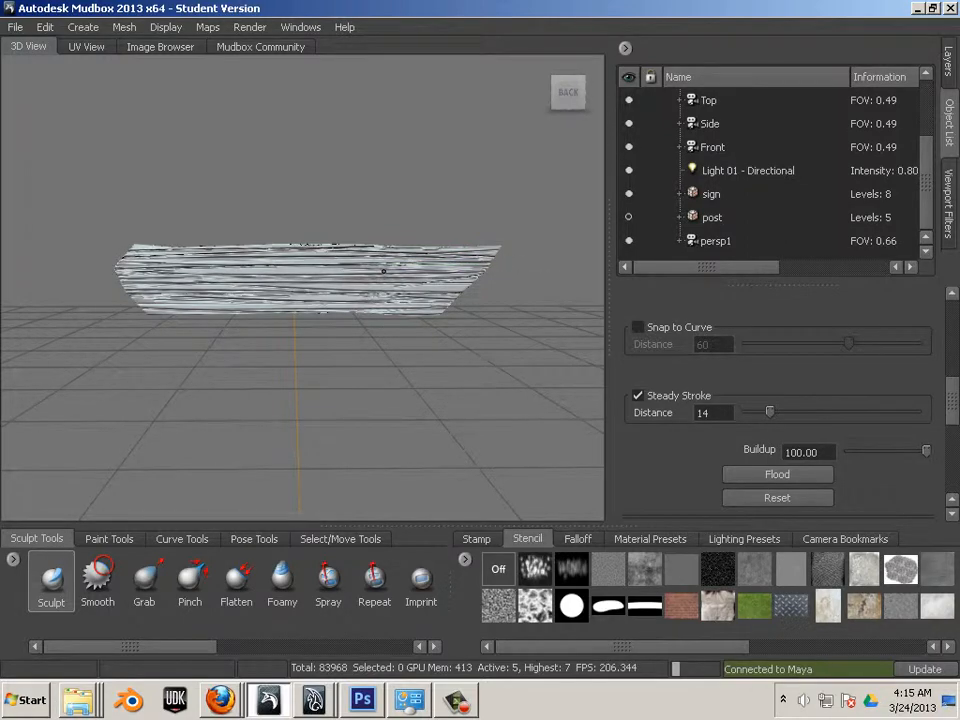
right_click_drag(373, 263, 460, 233, "alt")
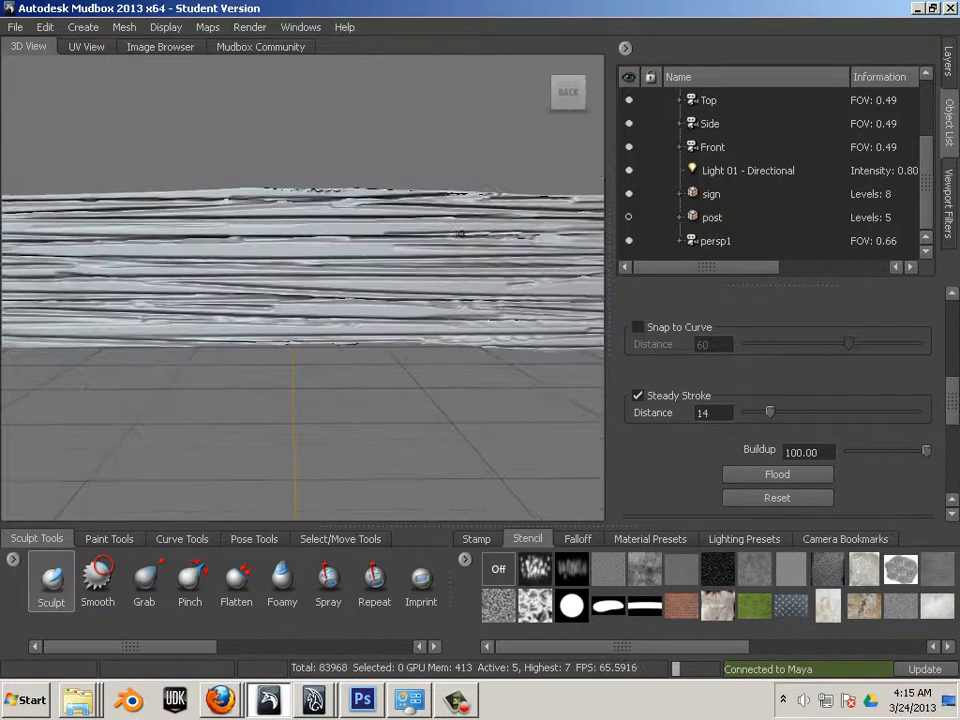
left_click_drag(316, 259, 180, 262, "alt")
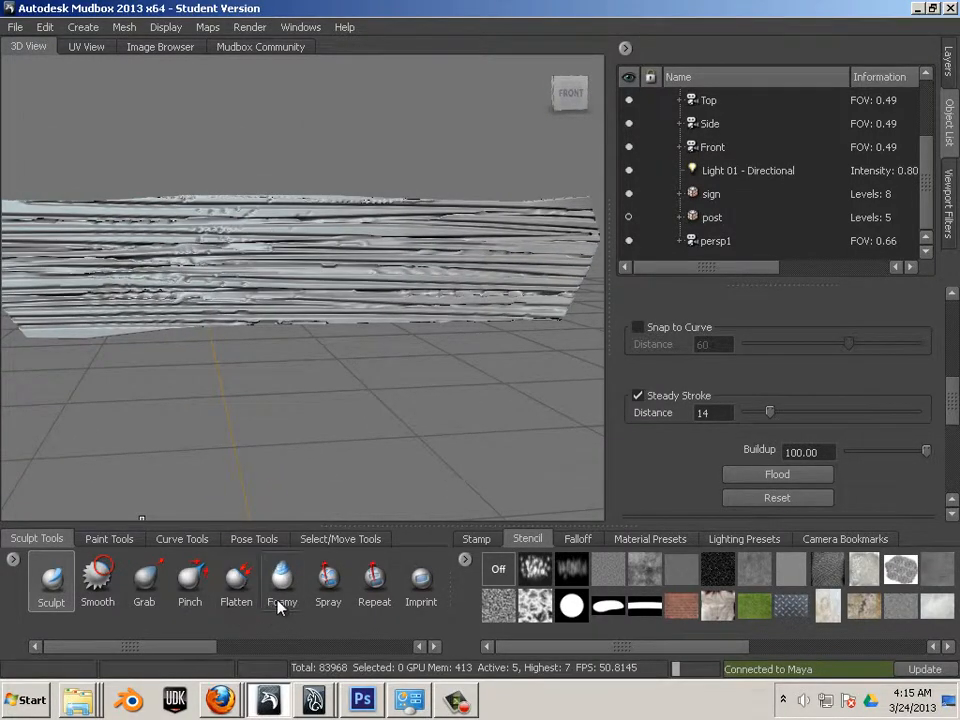
left_click(98, 580)
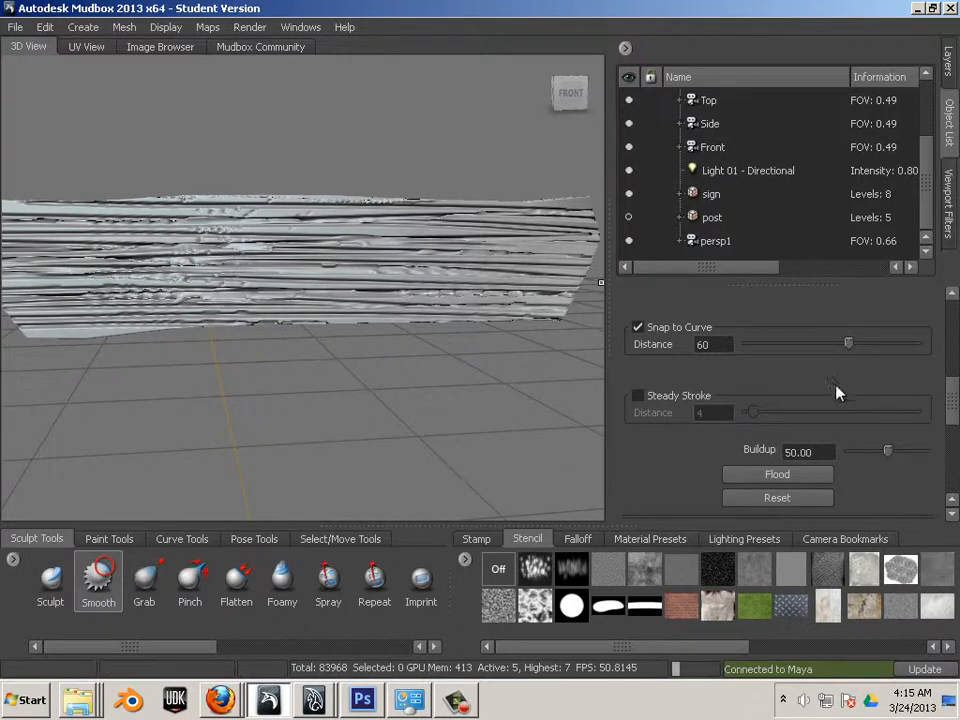
left_click_drag(951, 392, 952, 328)
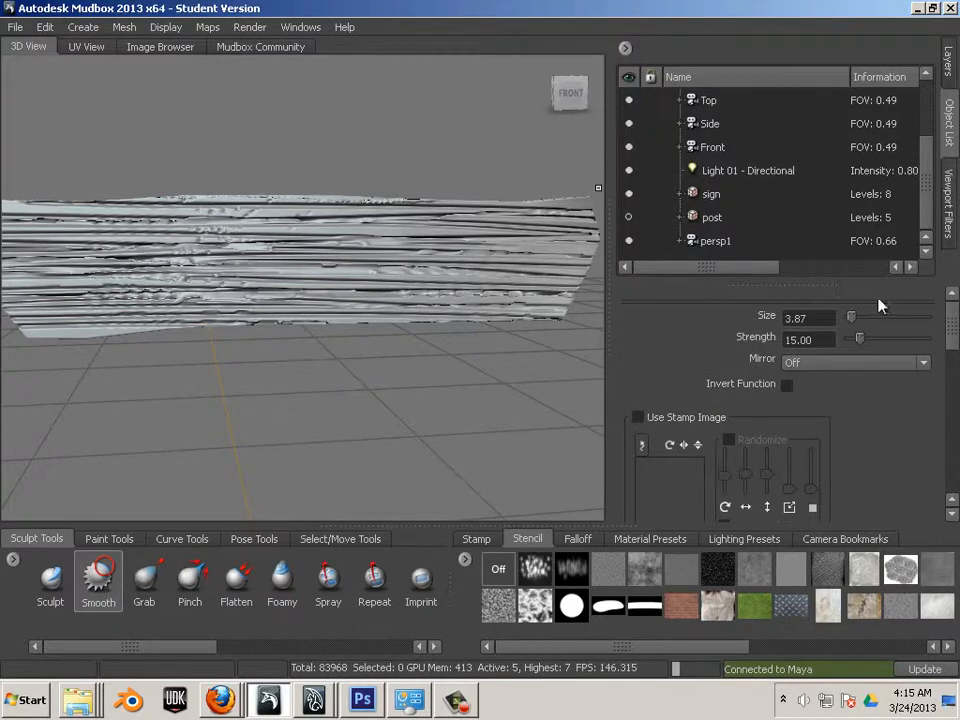
left_click_drag(860, 338, 846, 341)
left_click_drag(851, 343, 853, 343)
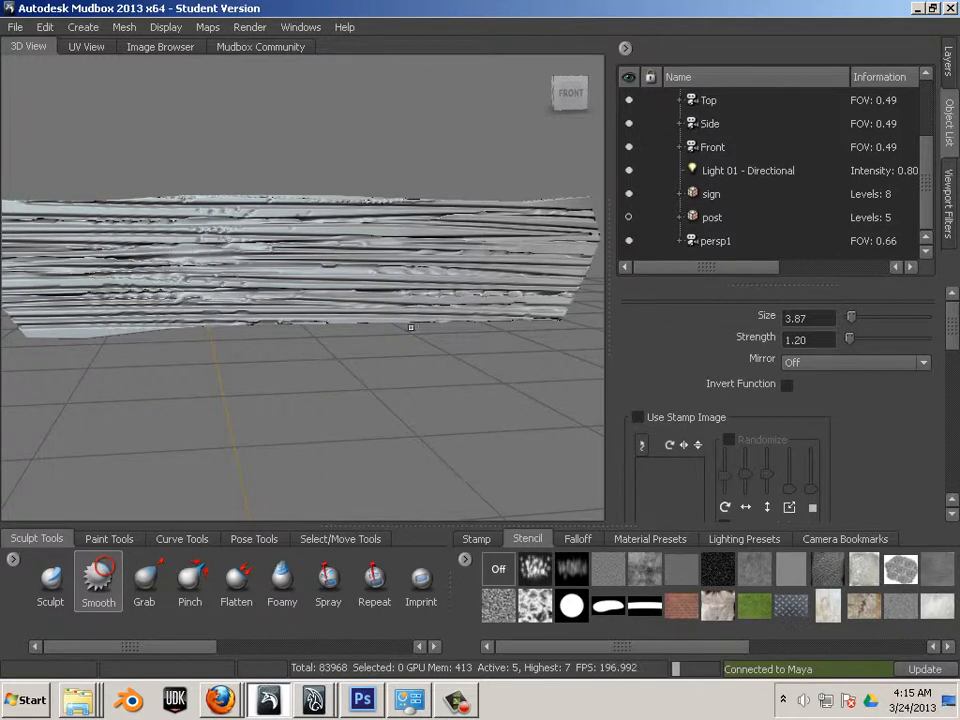
left_click(830, 338)
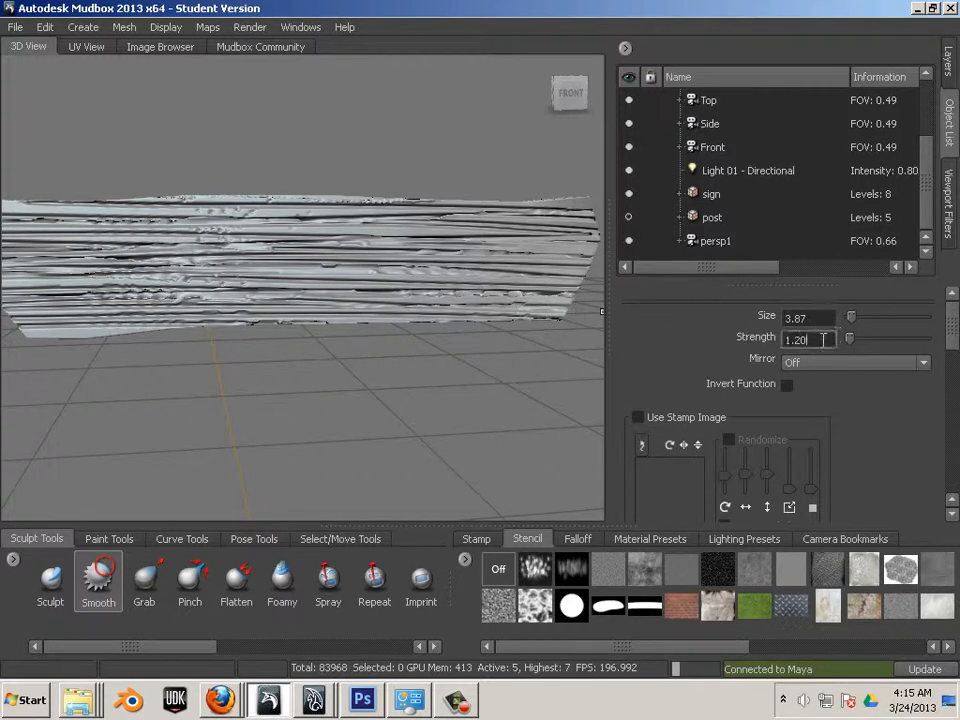
type(".2")
key("Return")
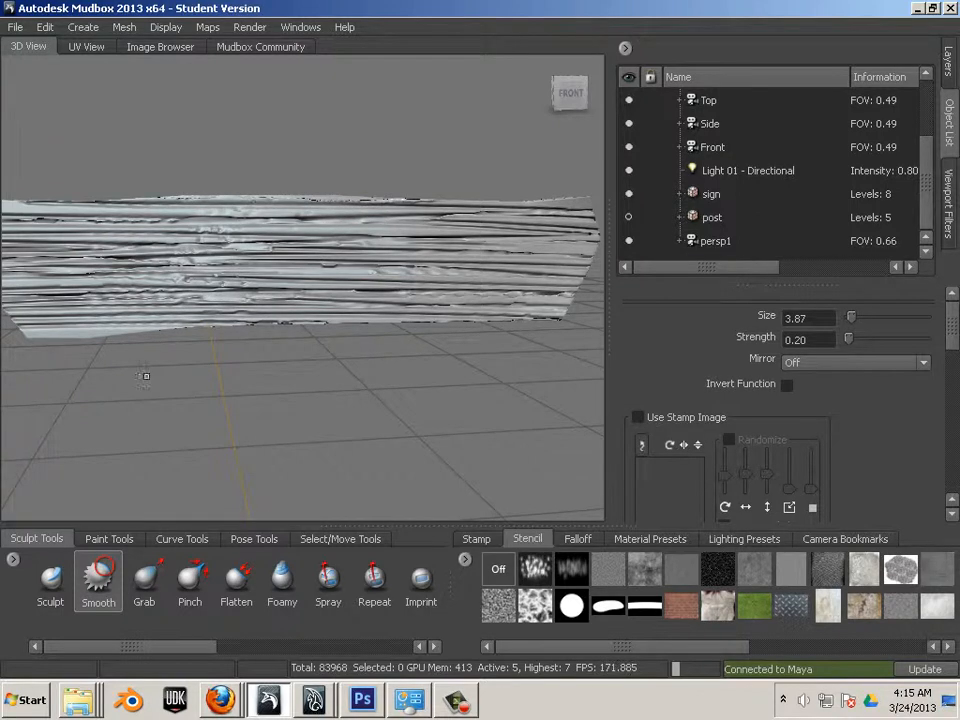
- Soften the carved grooves on the sign's back face with light Smooth strokes
left_click_drag(145, 376, 300, 405, "alt")
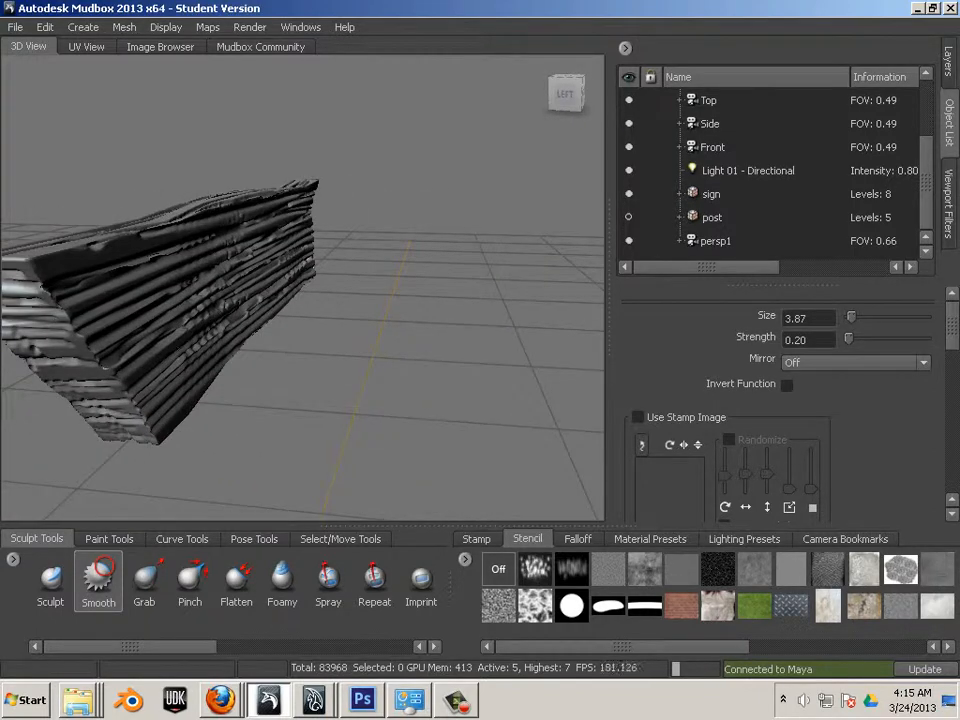
mouse_move(268, 300)
left_mouse_down("alt")
mouse_move(345, 330)
mouse_move(424, 300)
mouse_move(487, 318)
mouse_move(328, 315)
left_mouse_up("alt")
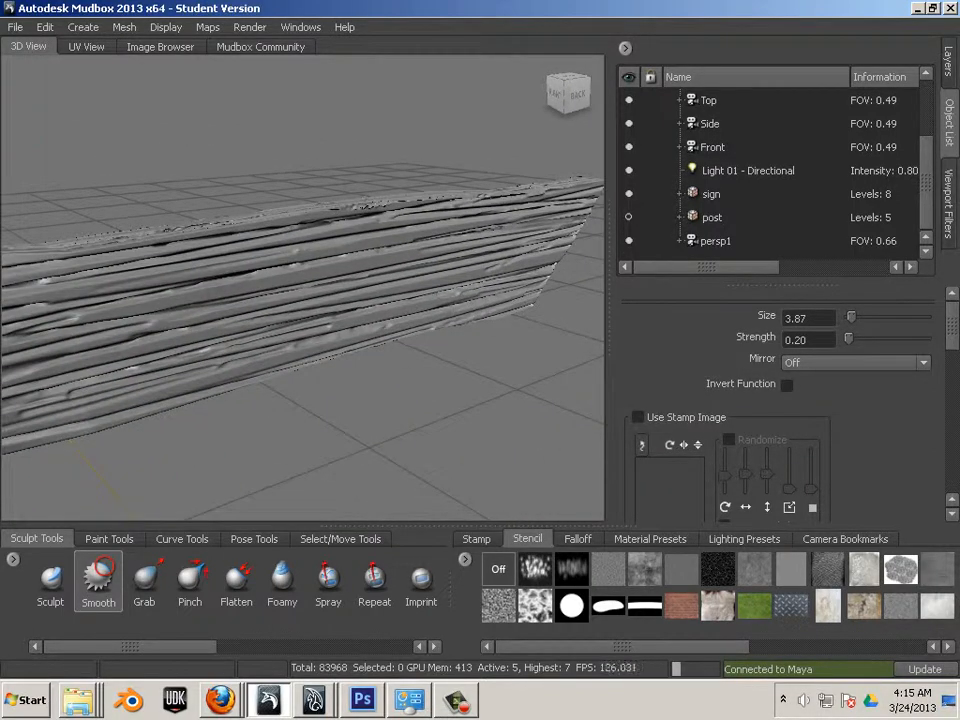
mouse_move(445, 349)
left_mouse_down("alt")
mouse_move(365, 338)
mouse_move(396, 340)
left_mouse_up("alt")
left_click_drag(566, 338, 505, 335)
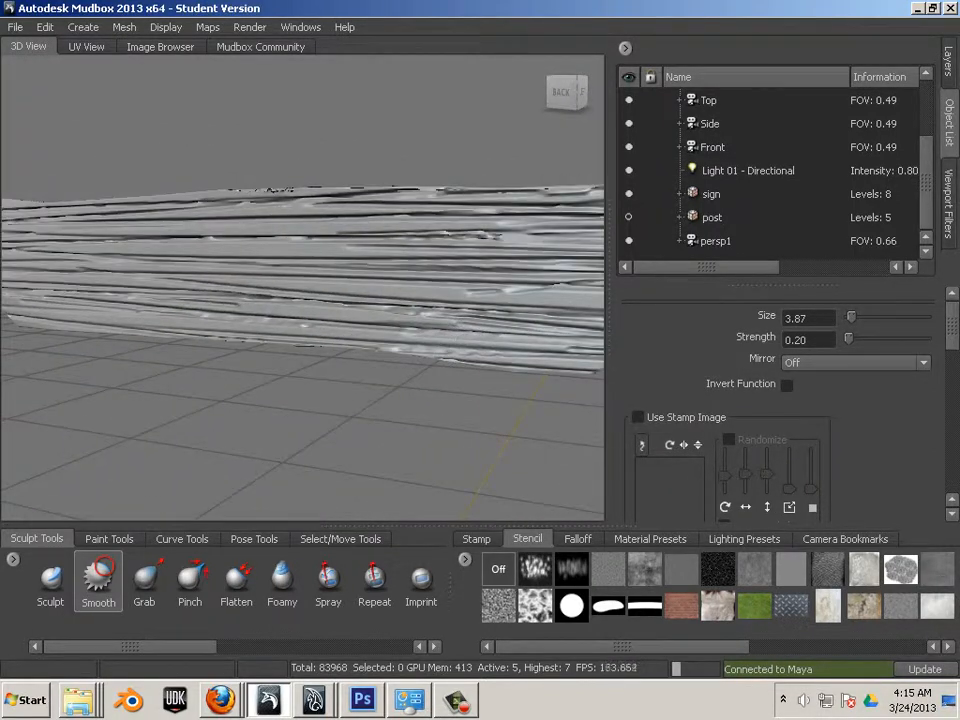
mouse_move(470, 288)
left_mouse_down()
mouse_move(580, 287)
mouse_move(565, 240)
left_mouse_up()
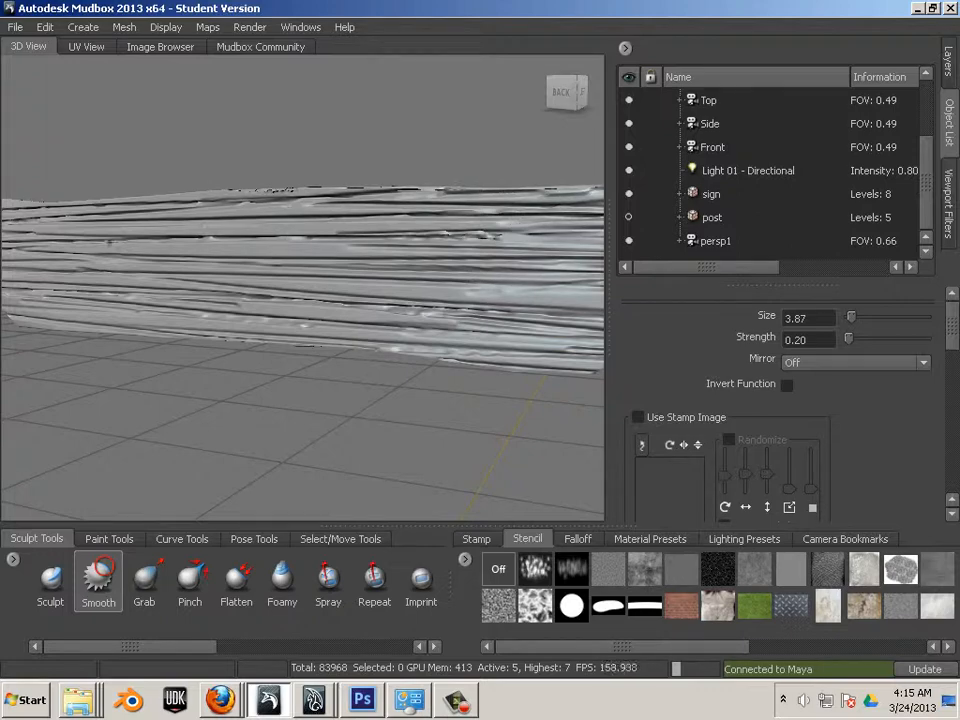
- Examine the softened wood-grain grooves on the sign's front face from several angles
left_click_drag(235, 399, 180, 320, "alt")
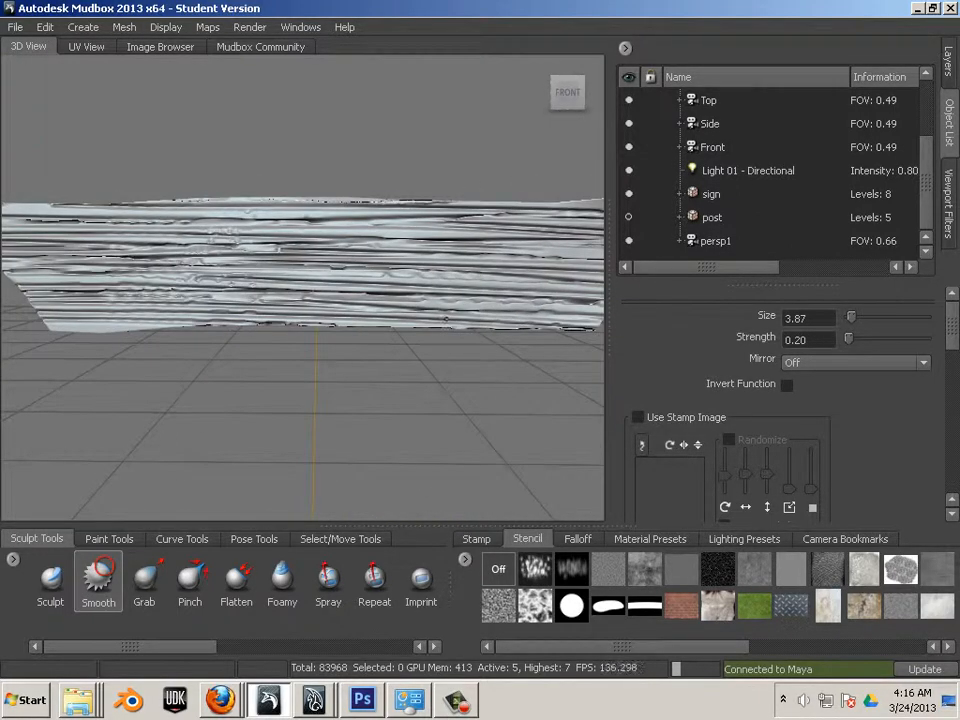
left_click_drag(172, 323, 252, 330, "alt")
left_click_drag(369, 285, 338, 159, "alt")
left_click_drag(389, 390, 285, 182, "alt")
left_click_drag(282, 388, 160, 300, "alt")
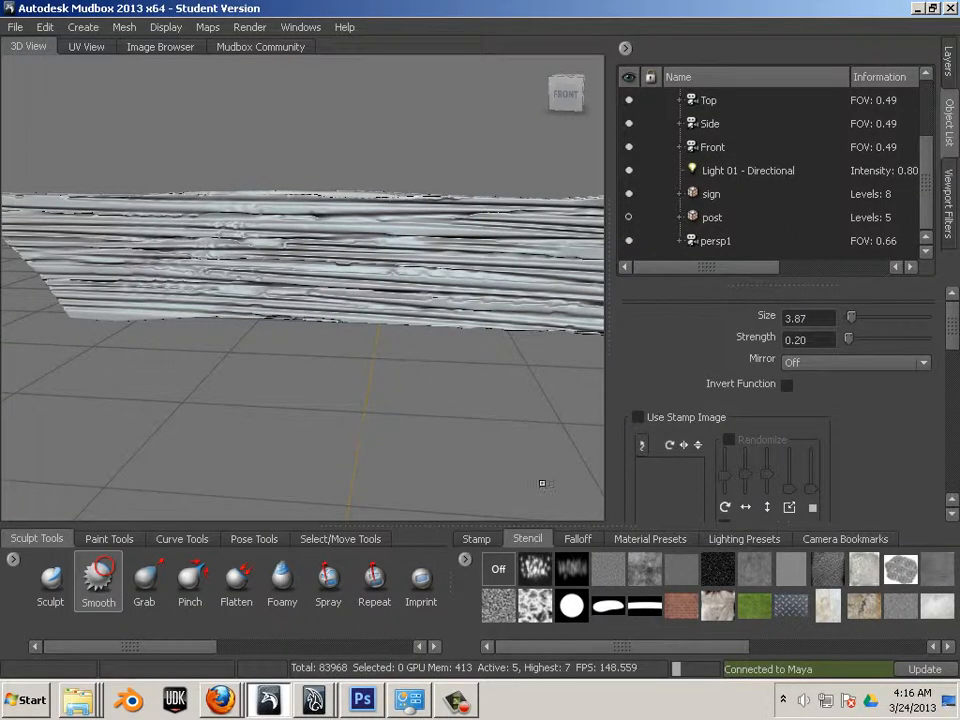
left_click_drag(450, 443, 407, 435, "alt")
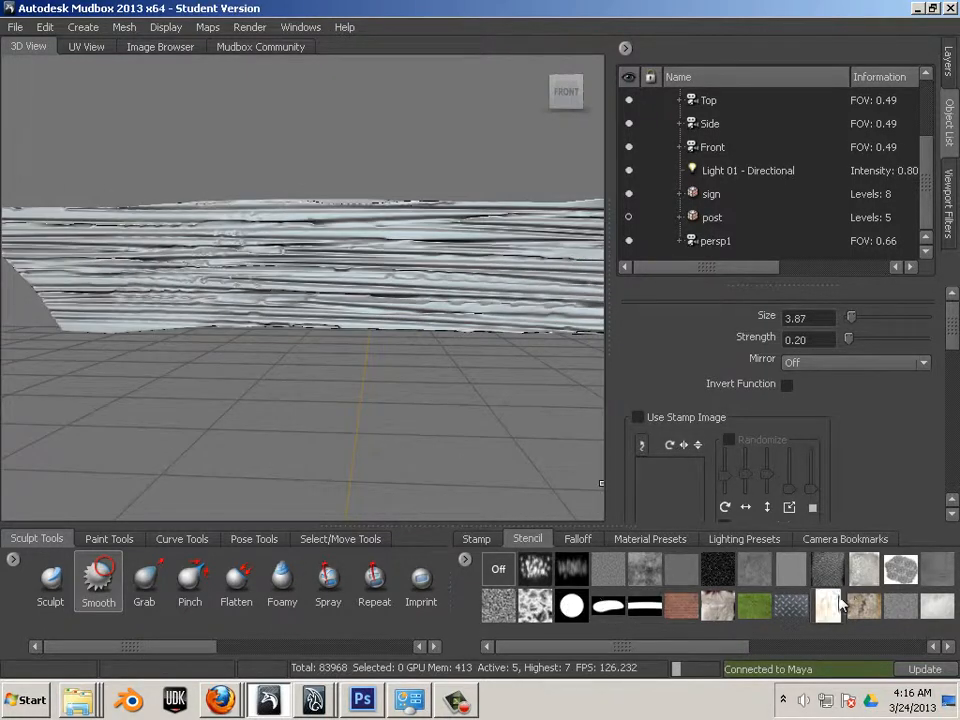